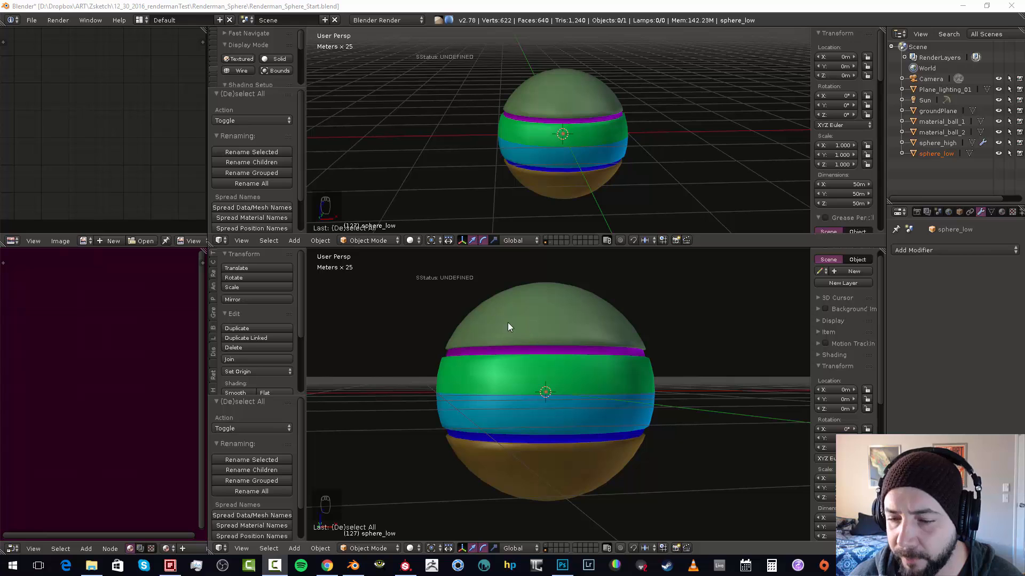
# Inspect the low-poly sphere's seam-bounded sections in Edit Mode by selecting and deselecting linked geometry, and return to Object Mode
pyautogui.rightClick(531, 330)
pyautogui.press('Tab')
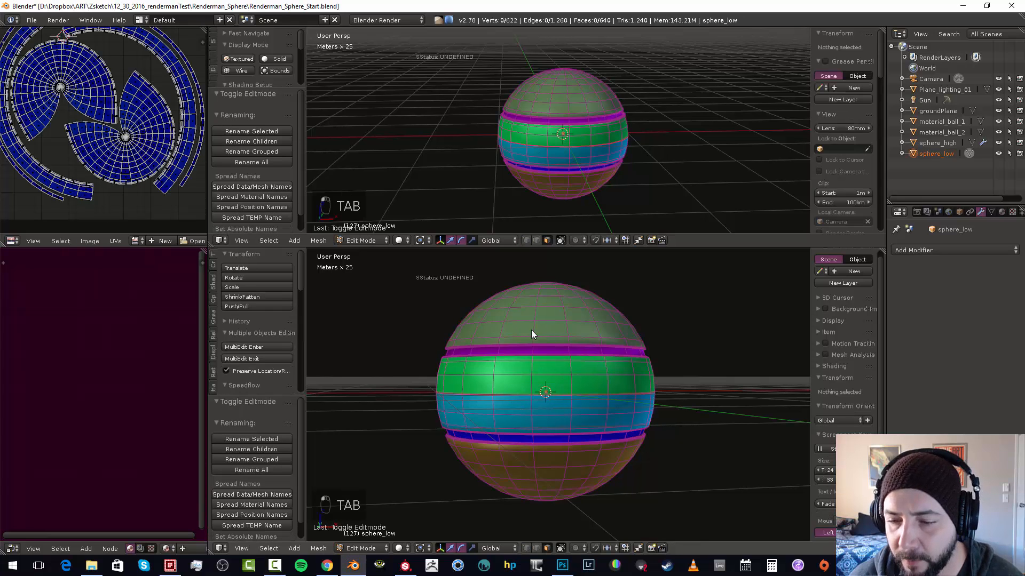
pyautogui.press('a')
pyautogui.press('a')
pyautogui.press('a')
pyautogui.press('d')
pyautogui.press('a')
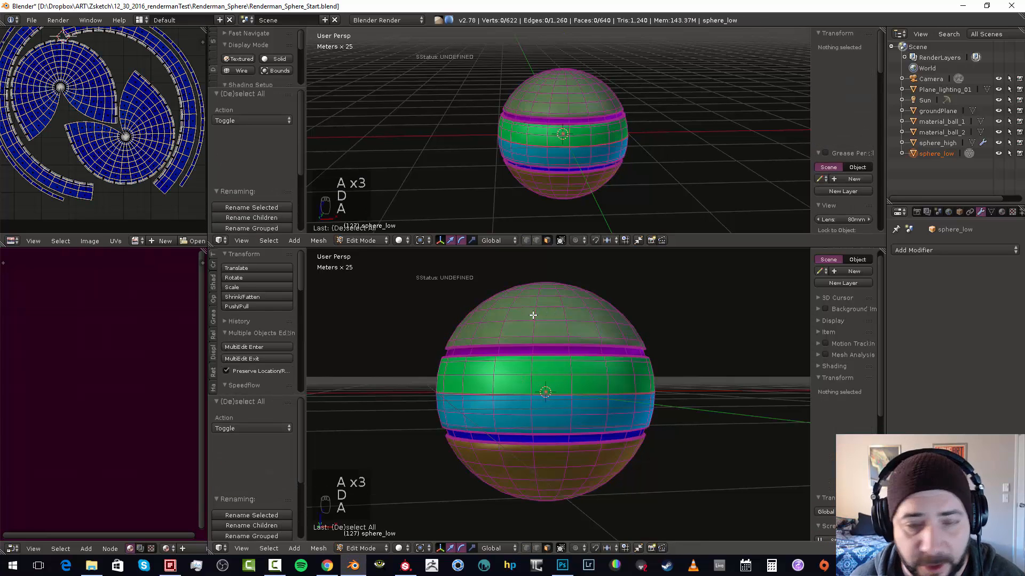
pyautogui.press('d')
pyautogui.press('a')
pyautogui.press('d')
pyautogui.press('a')
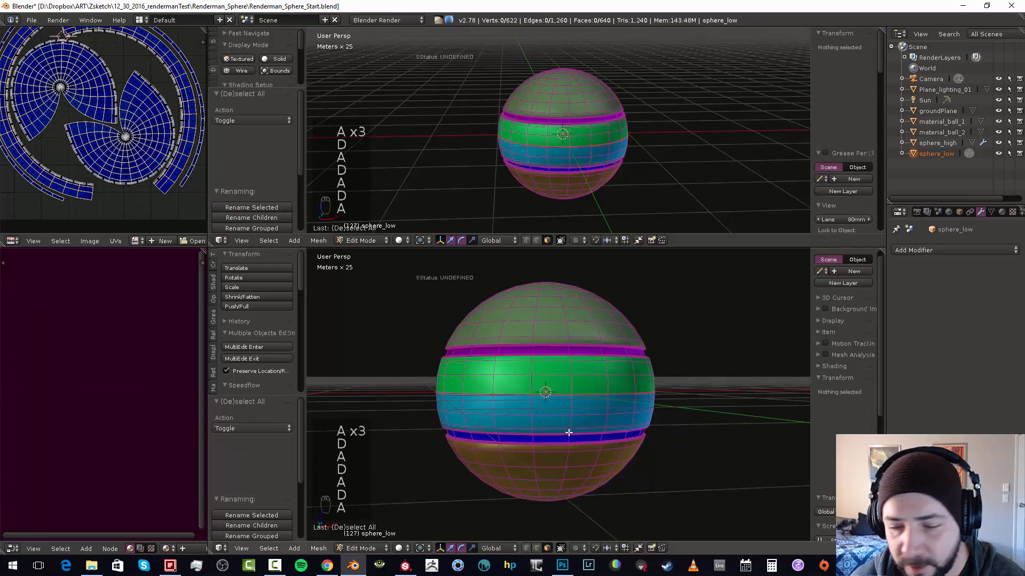
pyautogui.press('d')
pyautogui.press('a')
pyautogui.press('d')
pyautogui.press('a')
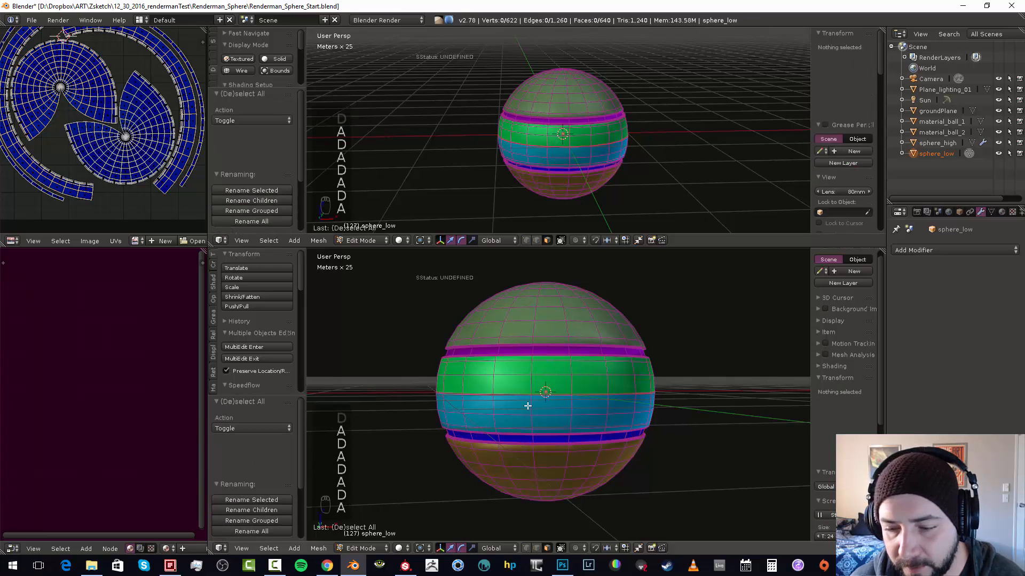
pyautogui.press('d')
pyautogui.press('a')
pyautogui.press('d')
pyautogui.press('d')
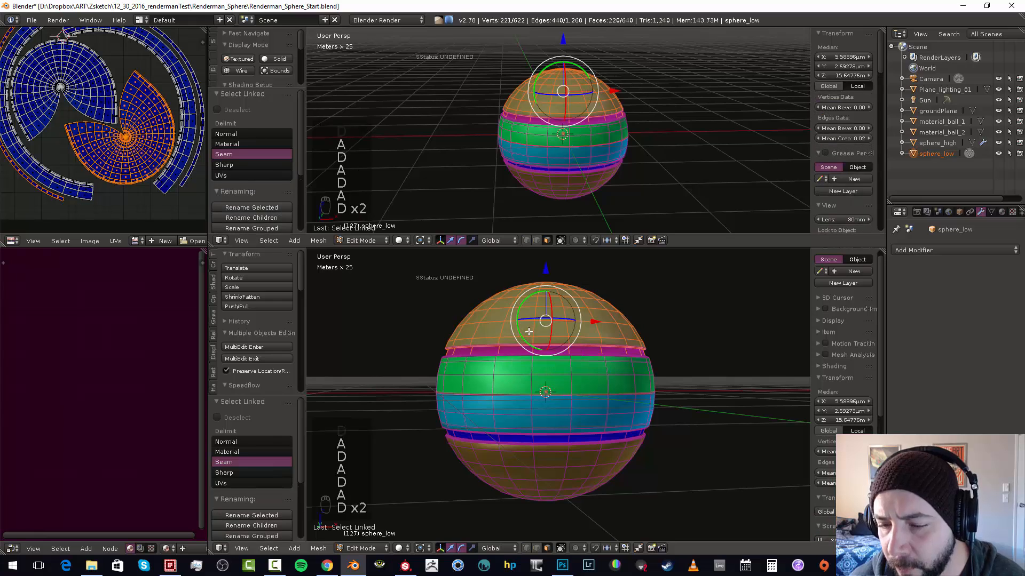
pyautogui.press('a')
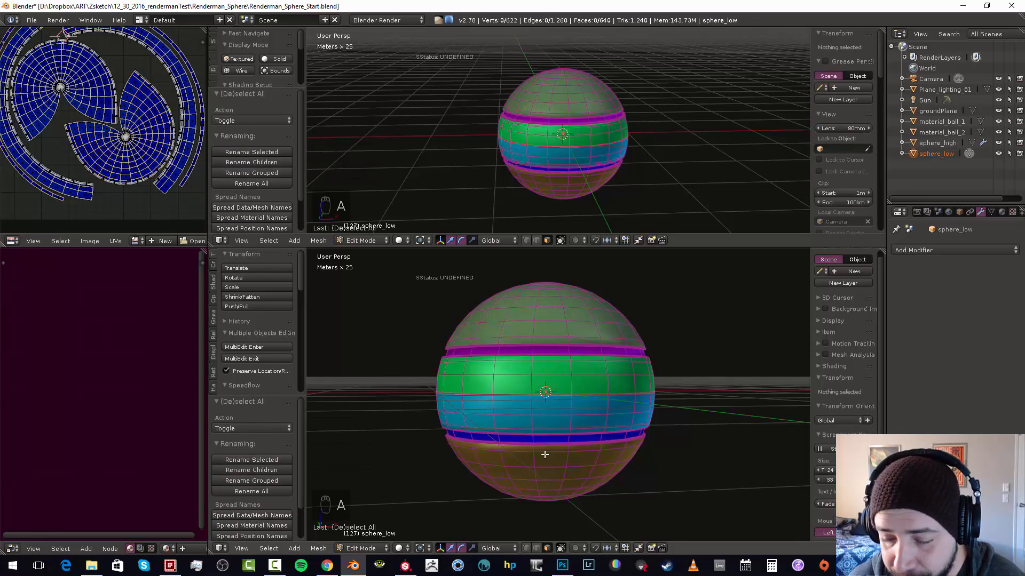
pyautogui.press('Tab')
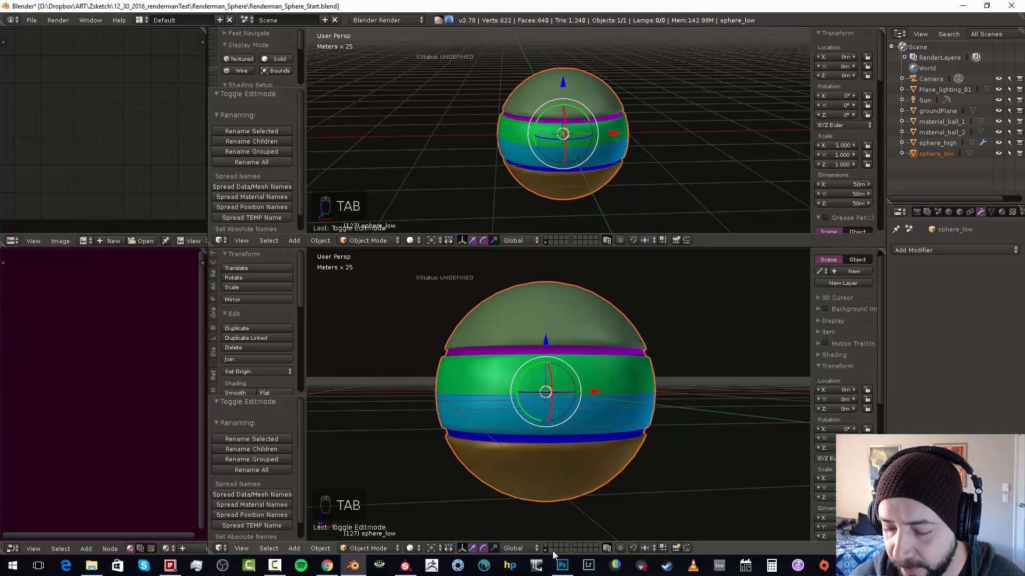
# Examine the high-poly sphere on its own layer and return to the layer with the low-poly sphere
pyautogui.press('a')
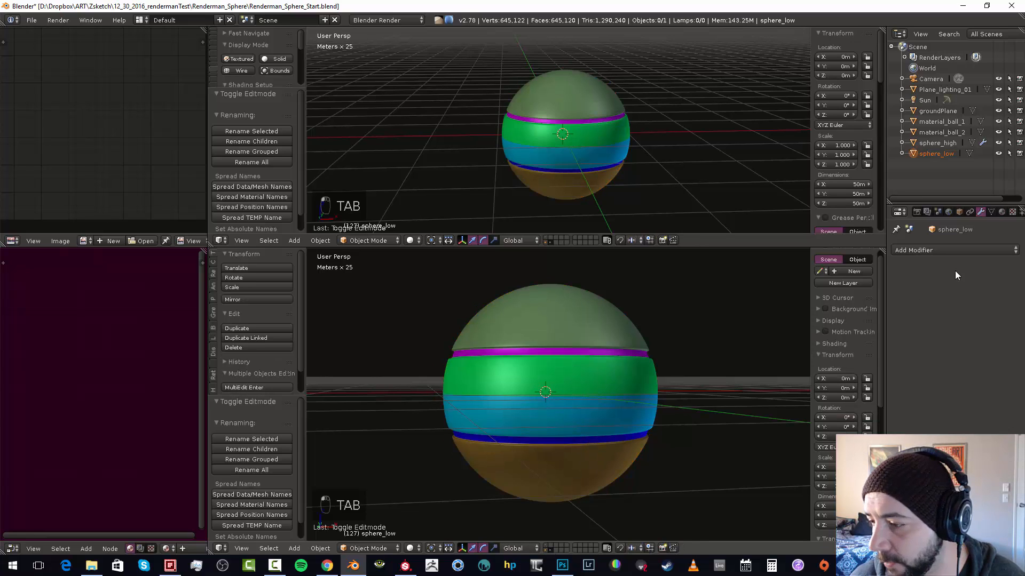
pyautogui.hotkey('ctrl', 'z')
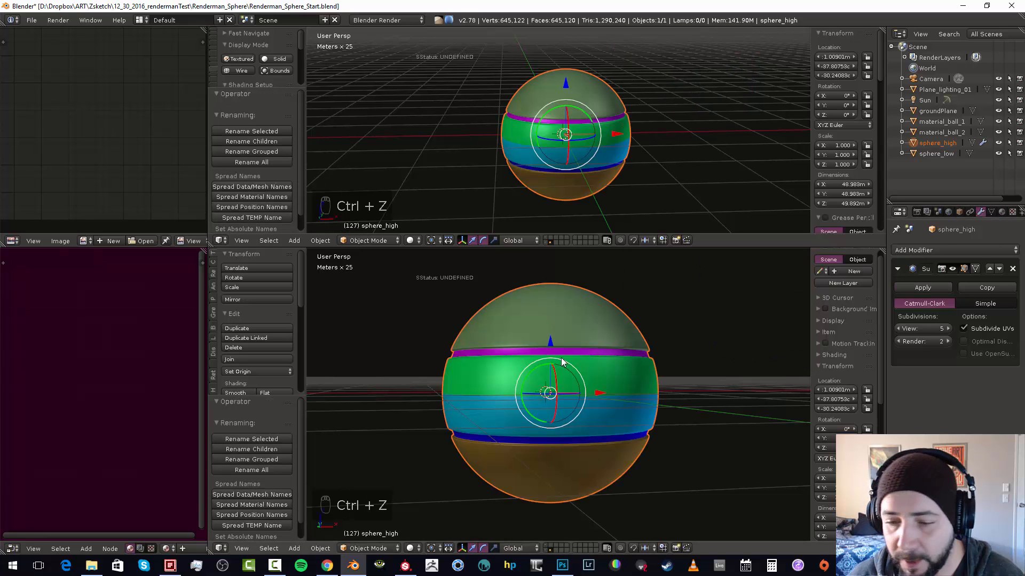
pyautogui.press('Tab')
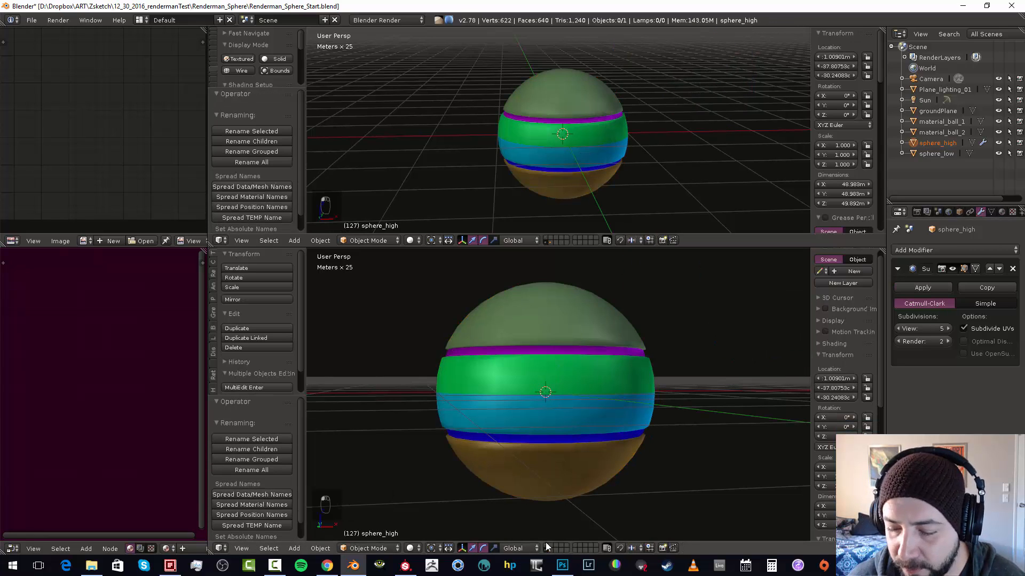
pyautogui.press('Tab')
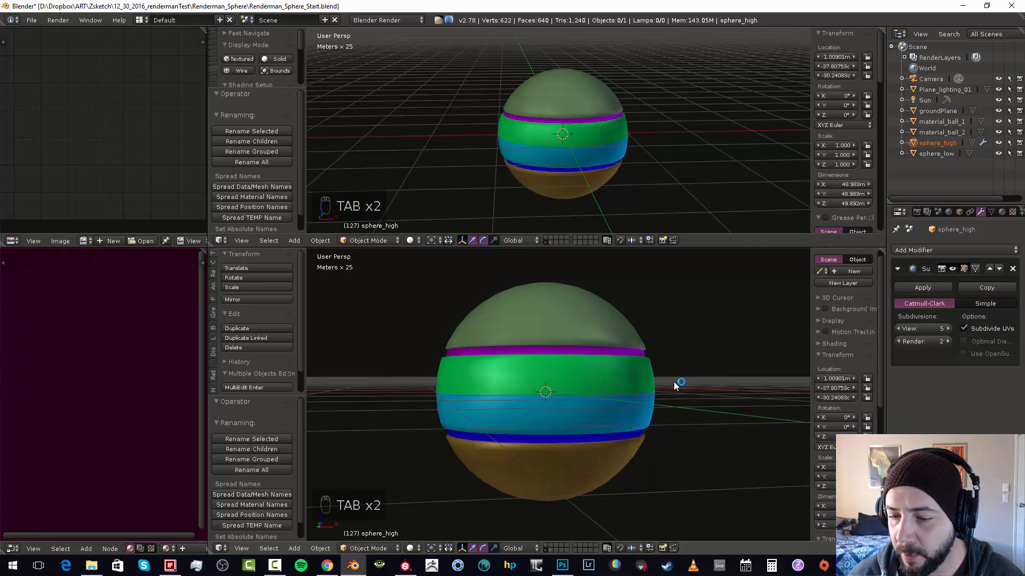
# Prepare an FBX export of only the selected low-poly sphere into the substance folder, and cancel it
pyautogui.rightClick(617, 380)
pyautogui.click(31, 20)
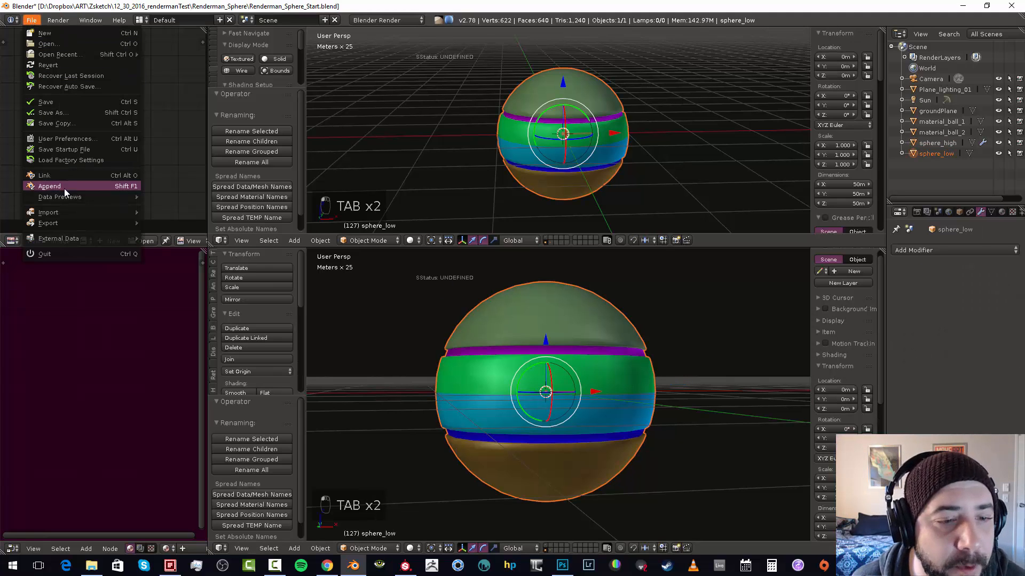
pyautogui.moveTo(63, 221)
pyautogui.click(172, 256)
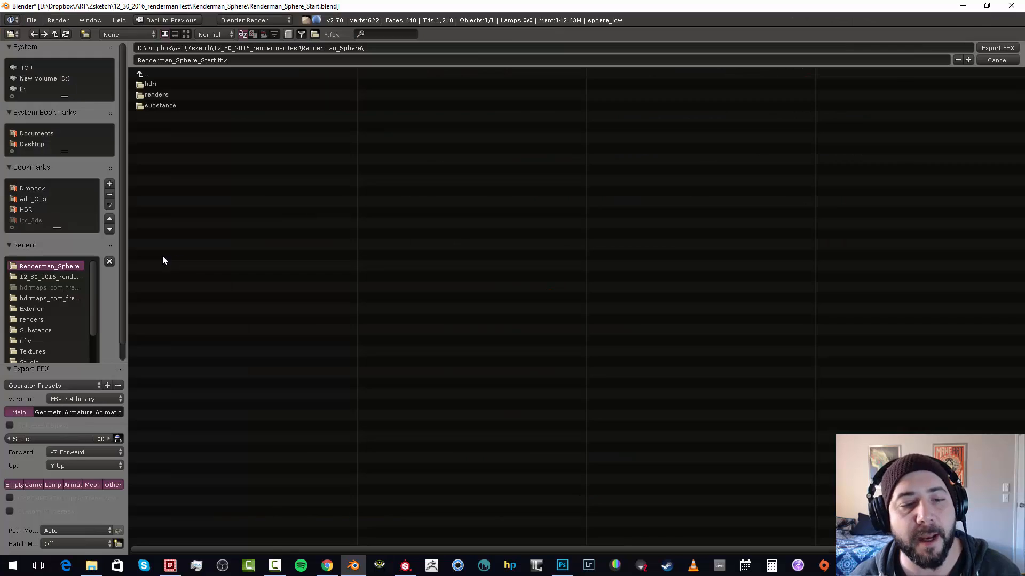
pyautogui.click(43, 424)
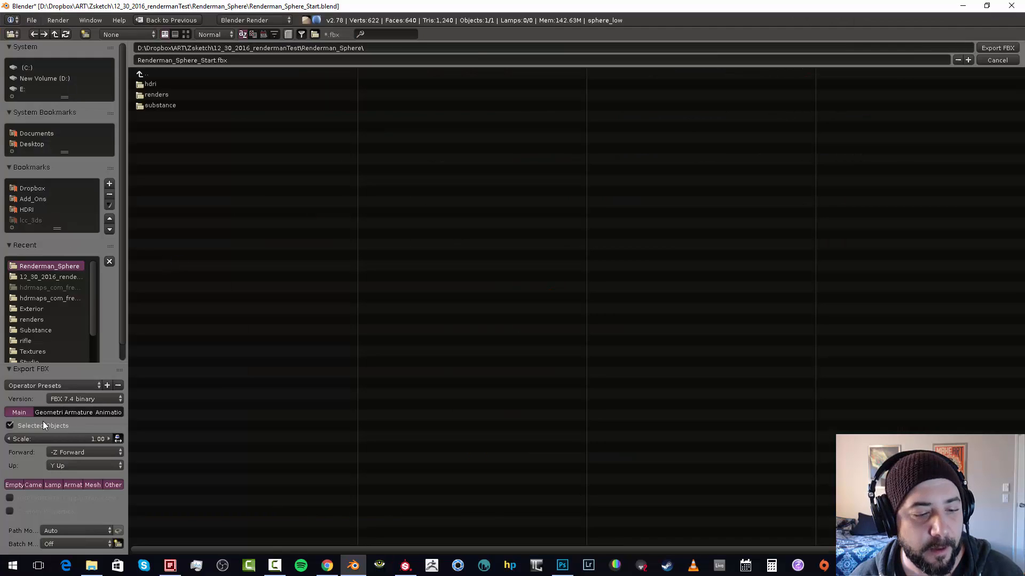
pyautogui.click(156, 106)
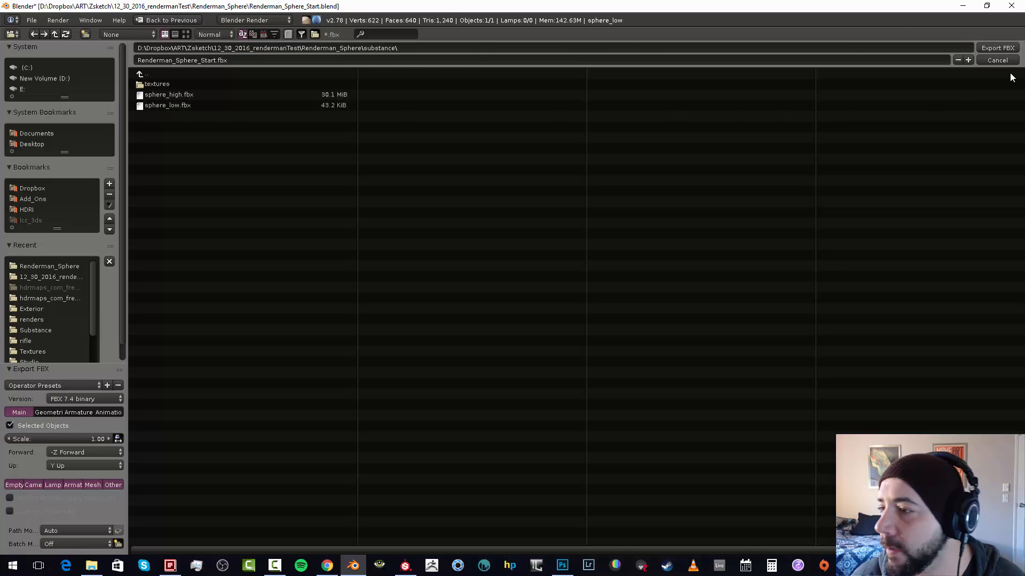
pyautogui.click(997, 59)
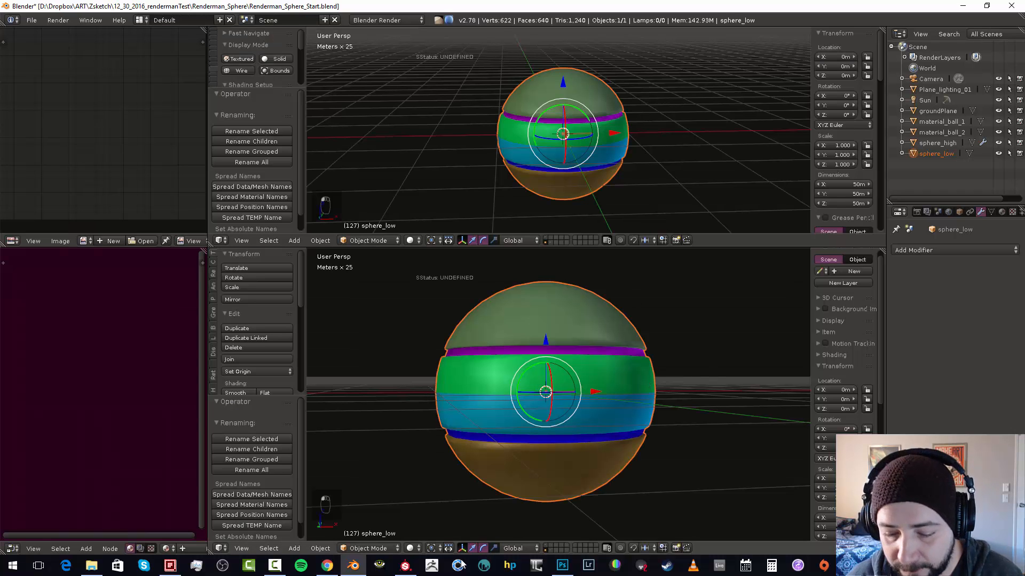
# Switch to Substance Painter and select the Glass dirty layer's color selection
pyautogui.click(405, 565)
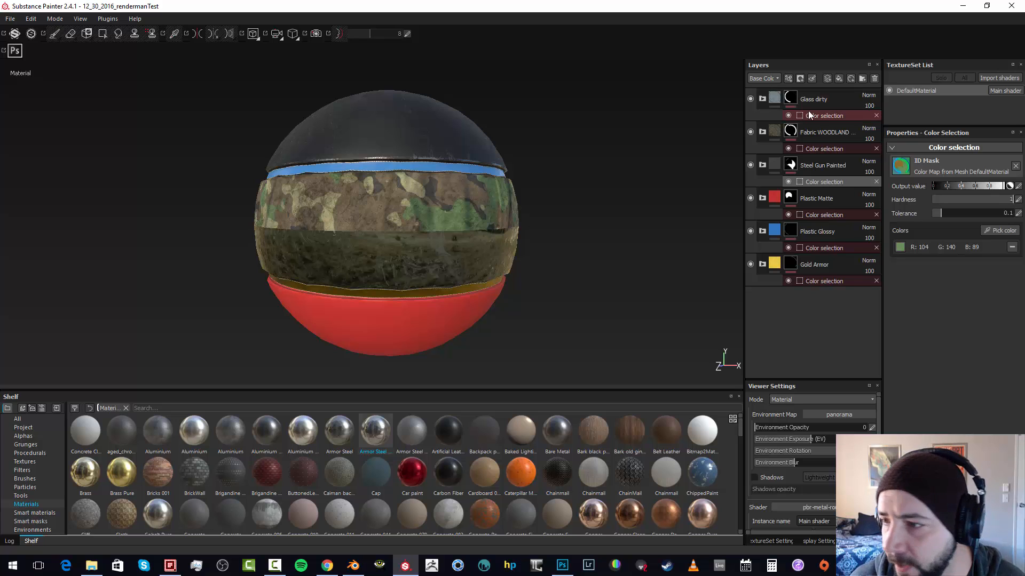
pyautogui.click(827, 117)
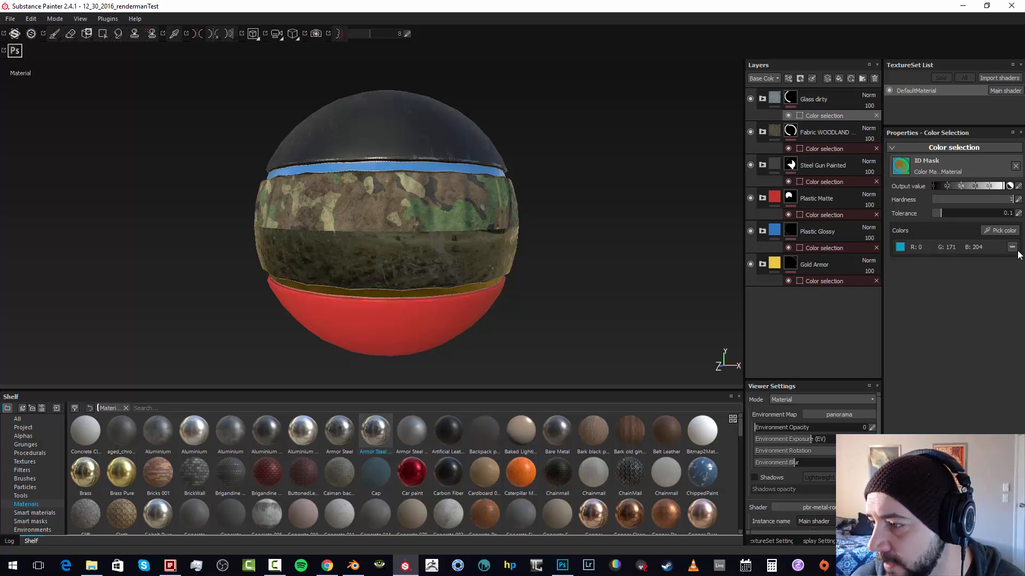
# Try adding the green band's ID color to the Glass dirty layer's color selection, and remove that color again
pyautogui.click(996, 230)
pyautogui.click(467, 189)
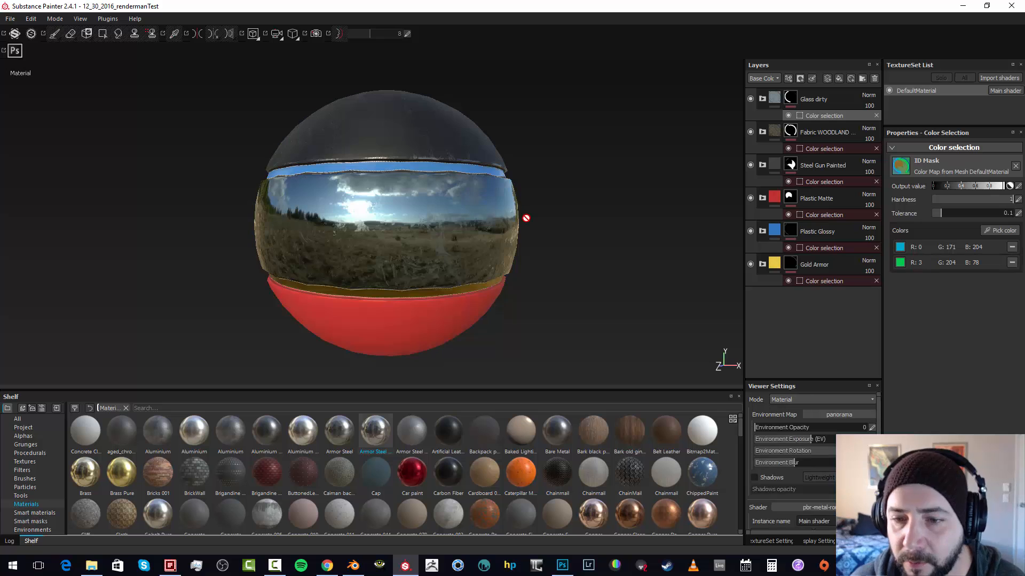
pyautogui.keyDown('alt'); pyautogui.moveTo(526, 217); pyautogui.dragTo(539, 266); pyautogui.keyUp('alt')
pyautogui.keyDown('alt'); pyautogui.moveTo(420, 289); pyautogui.dragTo(393, 238); pyautogui.keyUp('alt')
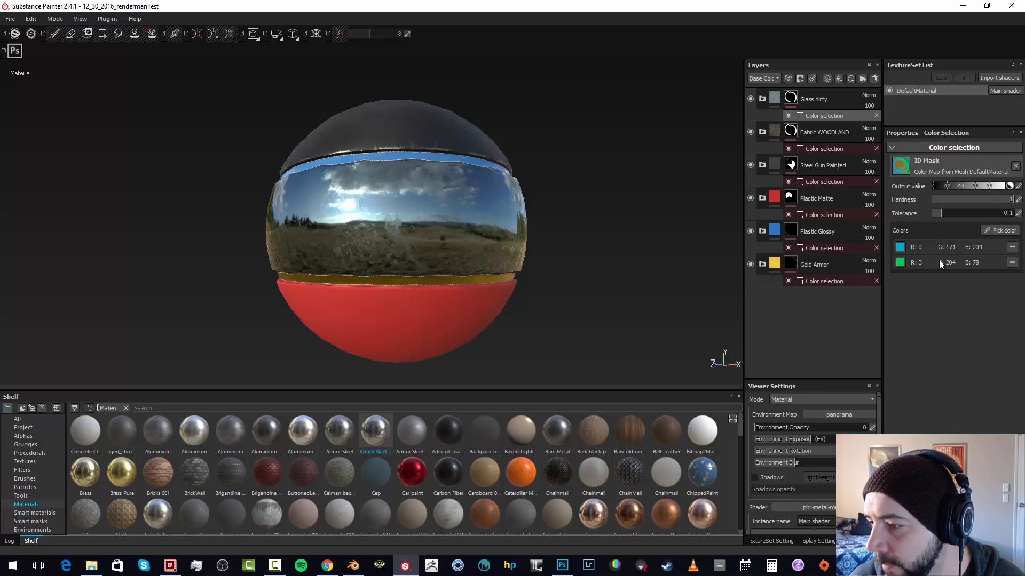
pyautogui.click(1012, 263)
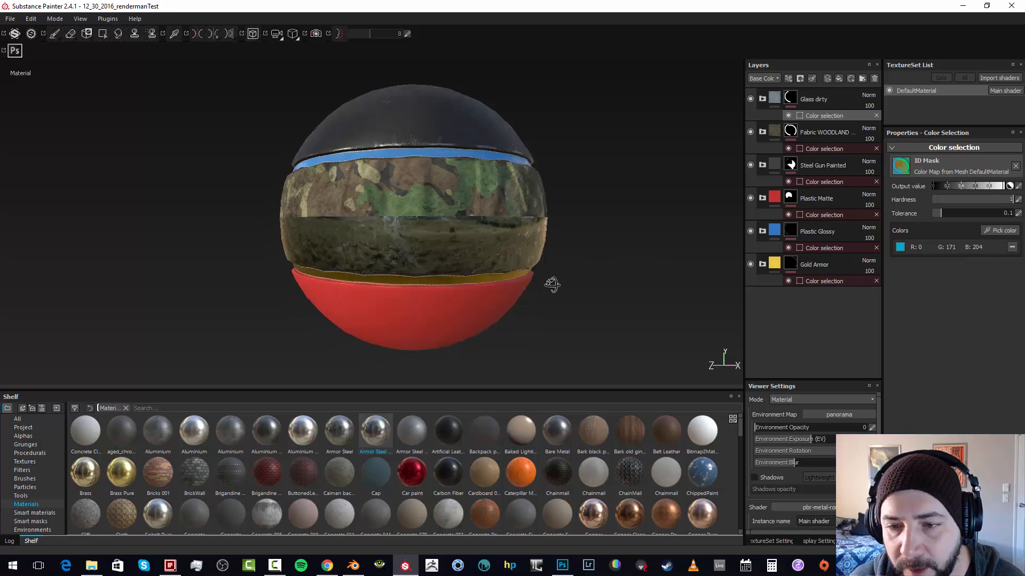
# Examine the textured sphere's materials from several angles and under rotated environment lighting
pyautogui.keyDown('alt'); pyautogui.moveTo(551, 283); pyautogui.dragTo(658, 279, button='right'); pyautogui.keyUp('alt')
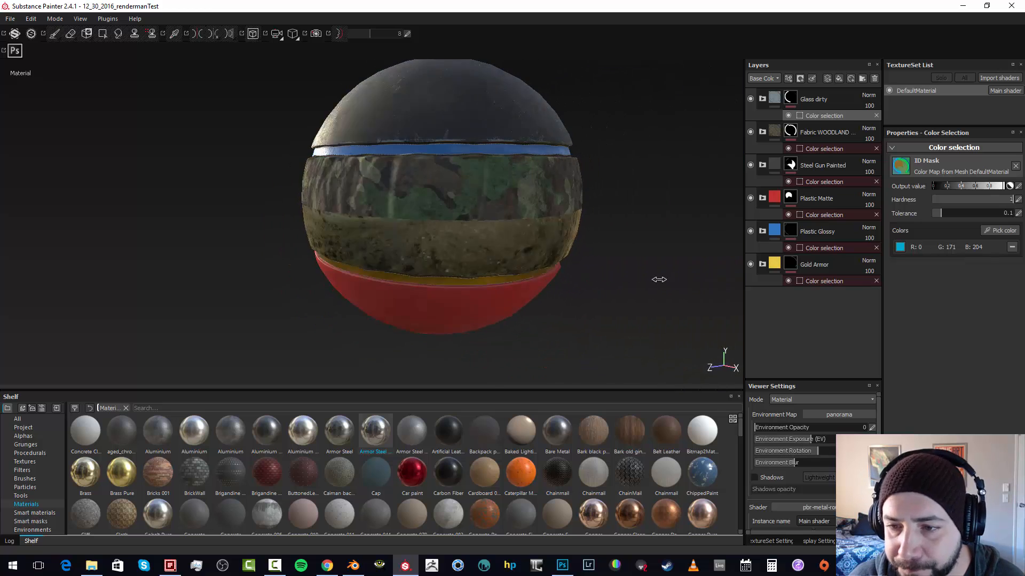
pyautogui.keyDown('alt'); pyautogui.moveTo(581, 297); pyautogui.dragTo(599, 327, button='middle'); pyautogui.keyUp('alt')
pyautogui.keyDown('alt'); pyautogui.moveTo(599, 327); pyautogui.dragTo(570, 274); pyautogui.keyUp('alt')
pyautogui.keyDown('alt'); pyautogui.moveTo(570, 274); pyautogui.dragTo(614, 222, button='middle'); pyautogui.keyUp('alt')
pyautogui.keyDown('alt'); pyautogui.moveTo(603, 295); pyautogui.dragTo(597, 295); pyautogui.keyUp('alt')
pyautogui.keyDown('shift'); pyautogui.moveTo(597, 295); pyautogui.dragTo(436, 263, button='right'); pyautogui.keyUp('shift')
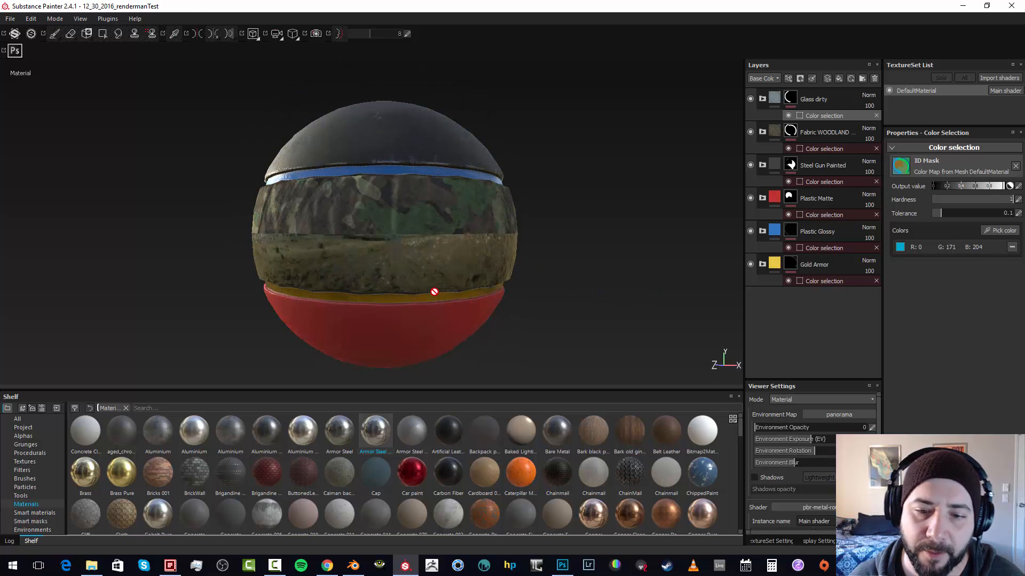
pyautogui.keyDown('alt'); pyautogui.moveTo(613, 304); pyautogui.dragTo(600, 260); pyautogui.keyUp('alt')
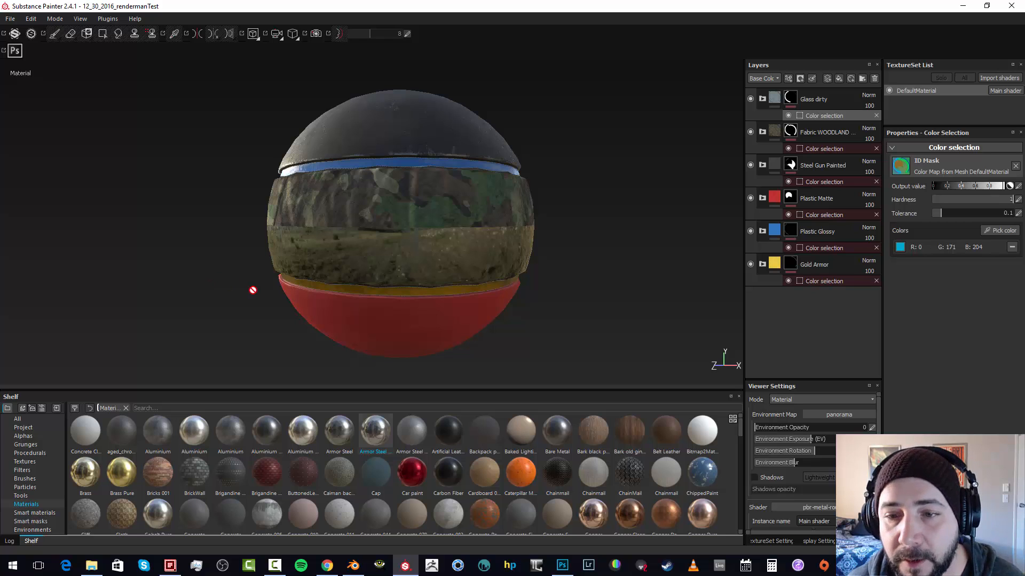
pyautogui.keyDown('alt'); pyautogui.moveTo(283, 239); pyautogui.dragTo(298, 255); pyautogui.keyUp('alt')
pyautogui.keyDown('shift'); pyautogui.moveTo(596, 264); pyautogui.dragTo(642, 259, button='right'); pyautogui.keyUp('shift')
# Open the texture export settings and keep the PBR MetalRough configuration
pyautogui.rightClick(593, 210)
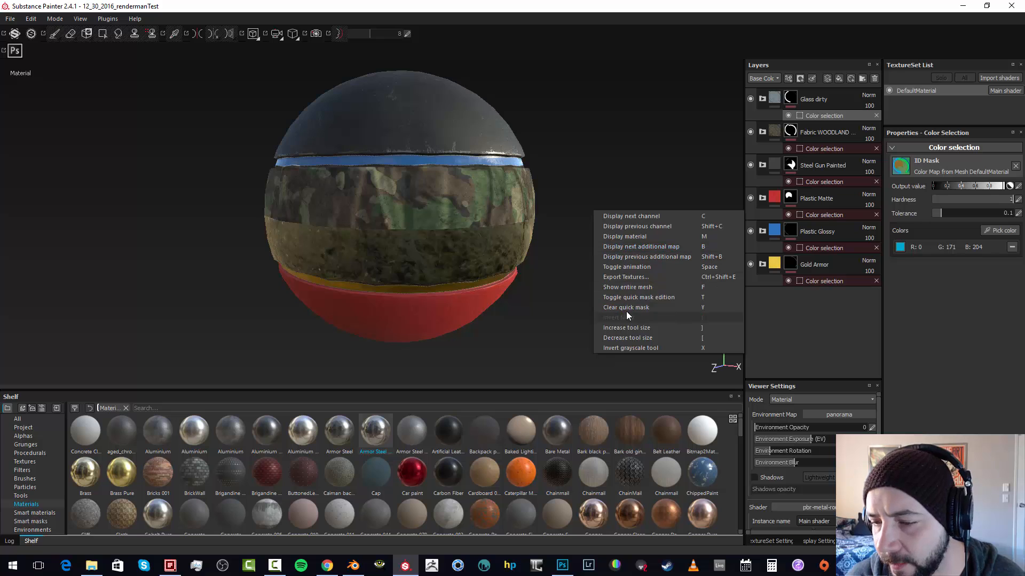
pyautogui.click(635, 278)
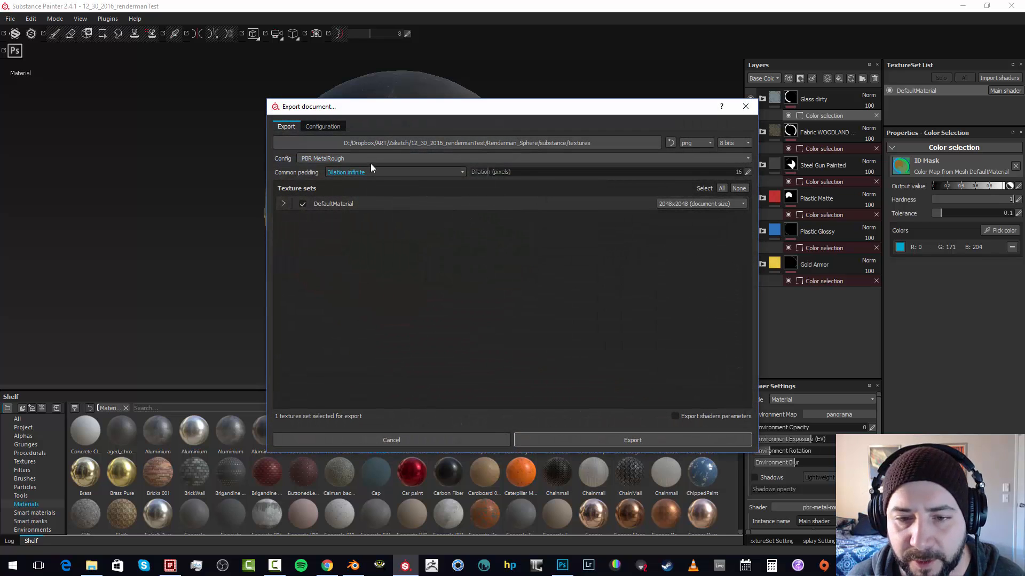
pyautogui.click(373, 157)
pyautogui.click(374, 157)
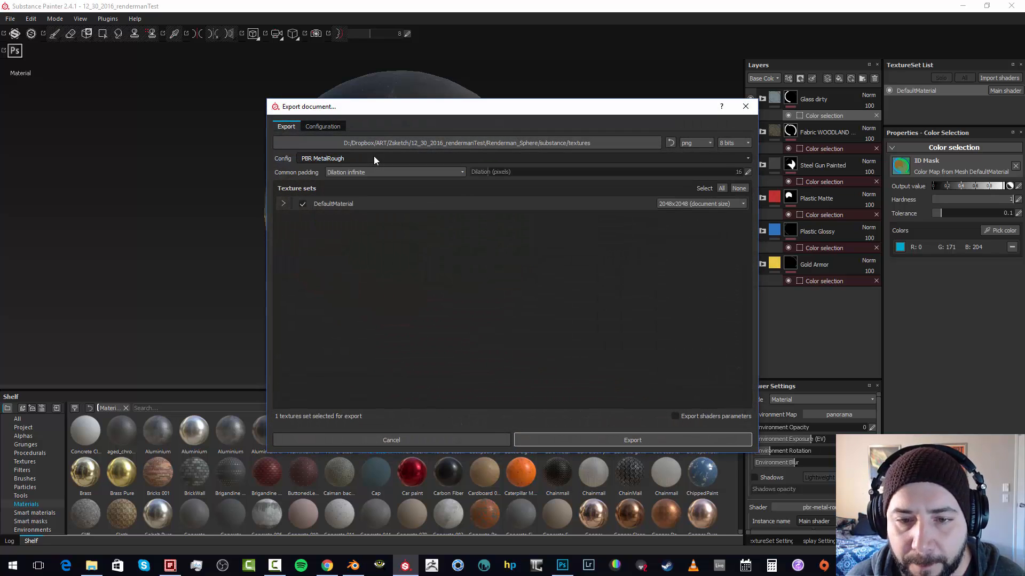
# Set the export location to the textures folder inside Renderman_Sphere/substance and export the DefaultMaterial texture set
pyautogui.click(475, 143)
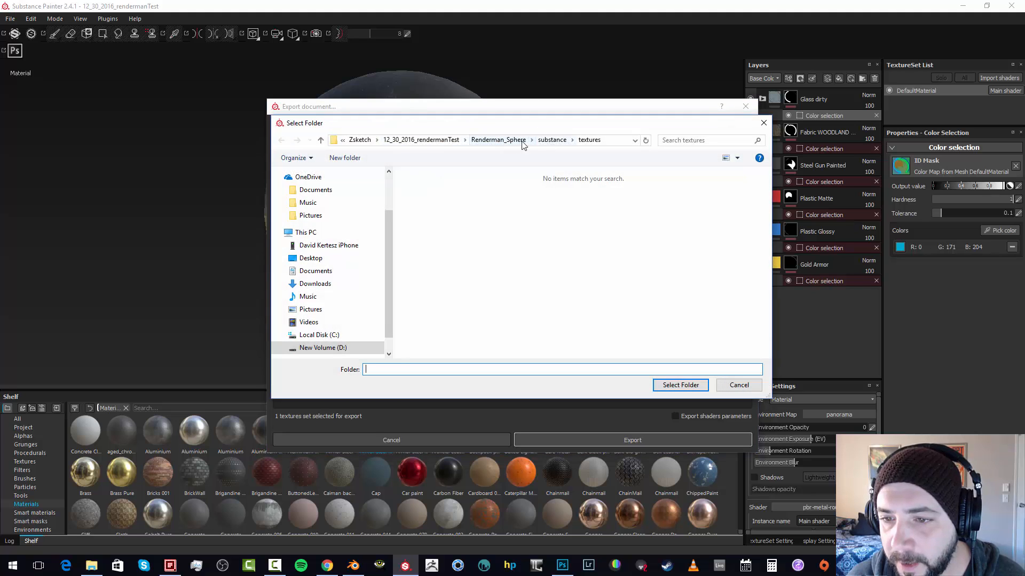
pyautogui.click(438, 141)
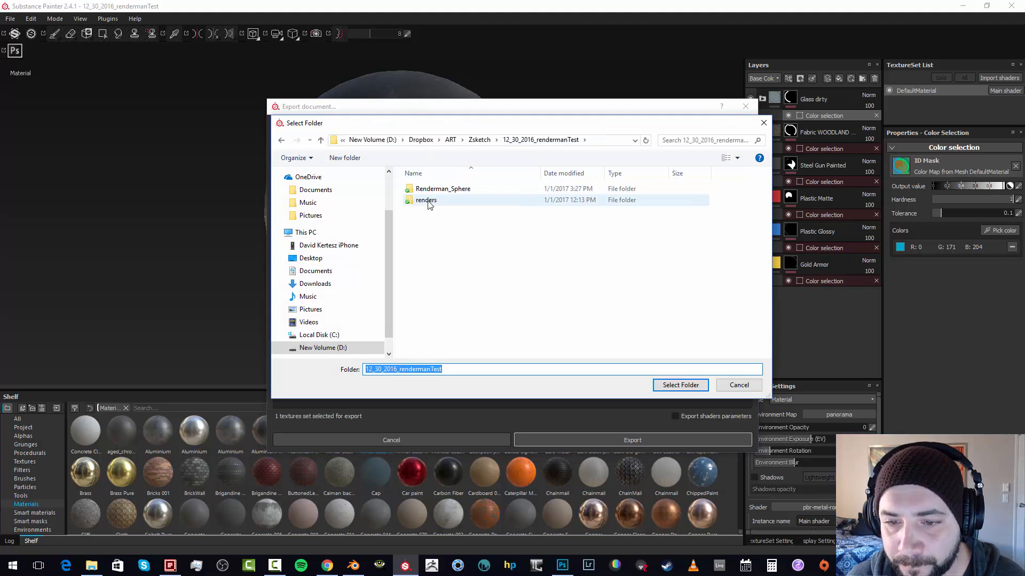
pyautogui.doubleClick(433, 190)
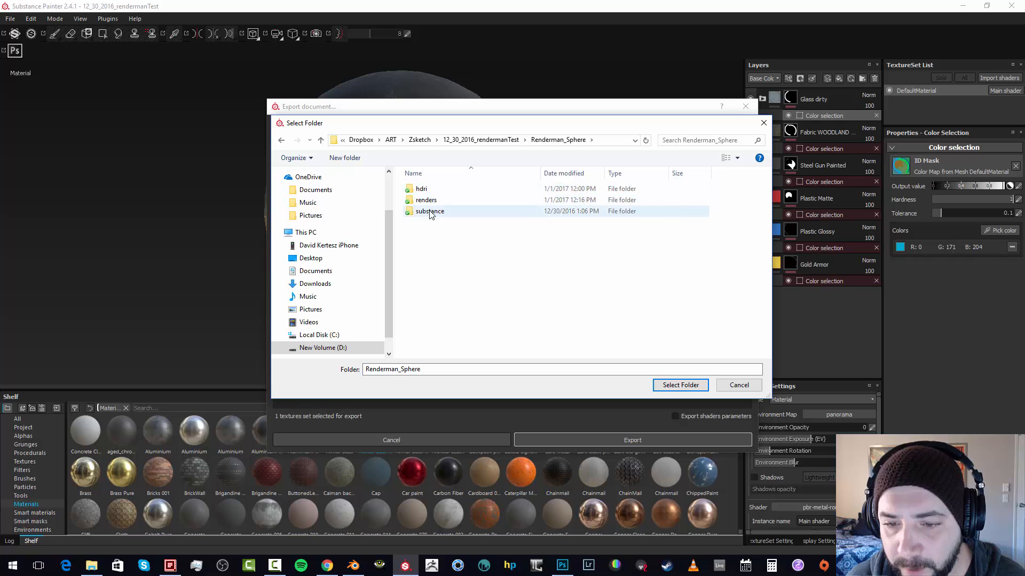
pyautogui.click(430, 212)
pyautogui.doubleClick(430, 211)
pyautogui.doubleClick(424, 190)
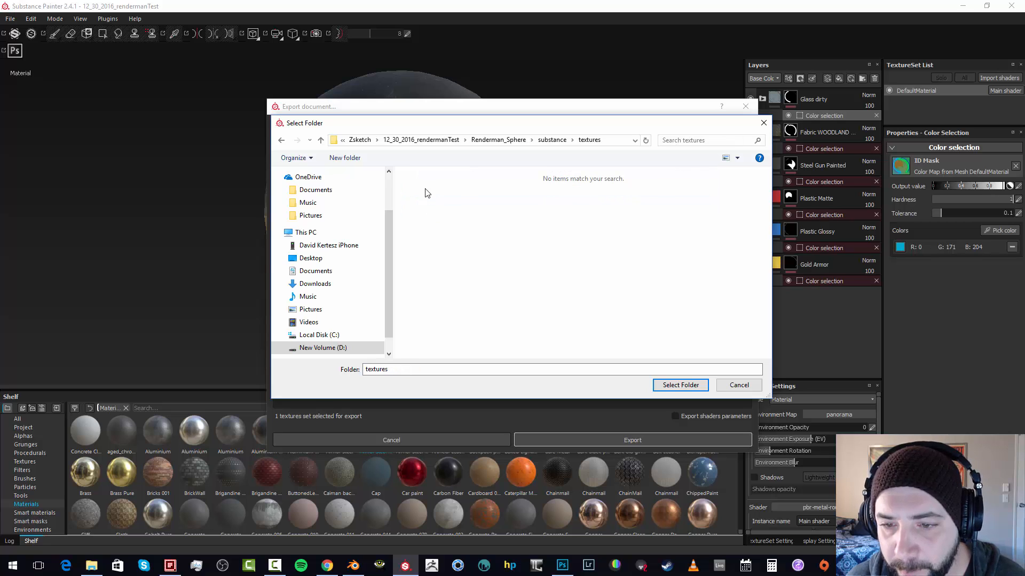
pyautogui.click(663, 387)
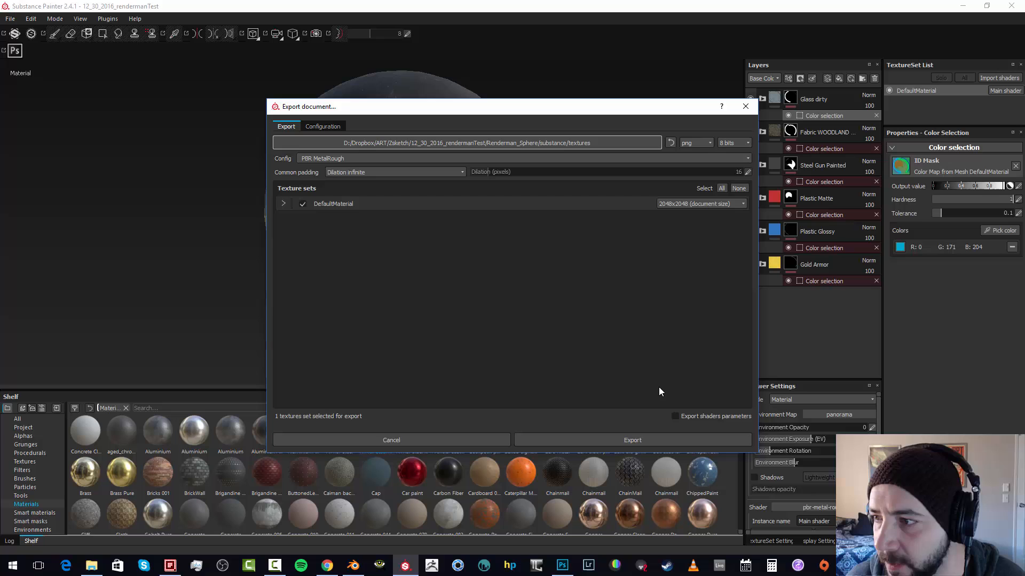
pyautogui.click(689, 441)
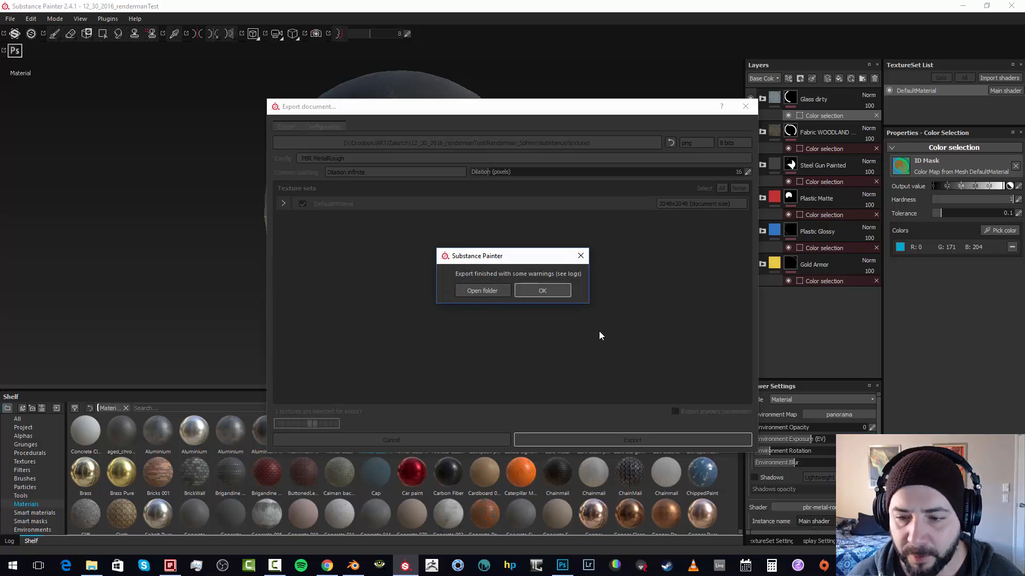
# Open the export folder and view the exported maps from BaseColor through Metallic
pyautogui.click(460, 293)
pyautogui.doubleClick(515, 189)
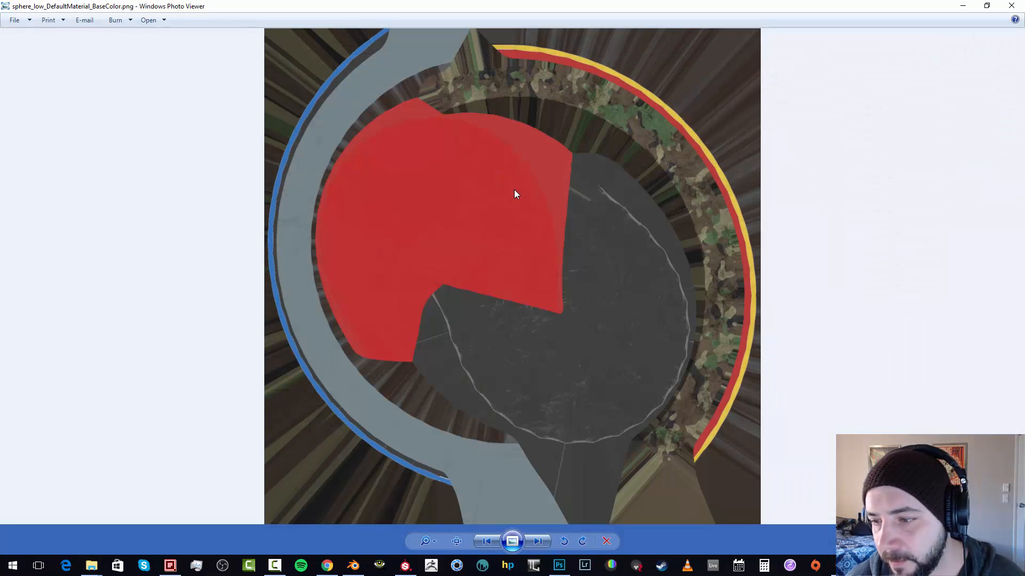
pyautogui.press('Right')
pyautogui.press('Right')
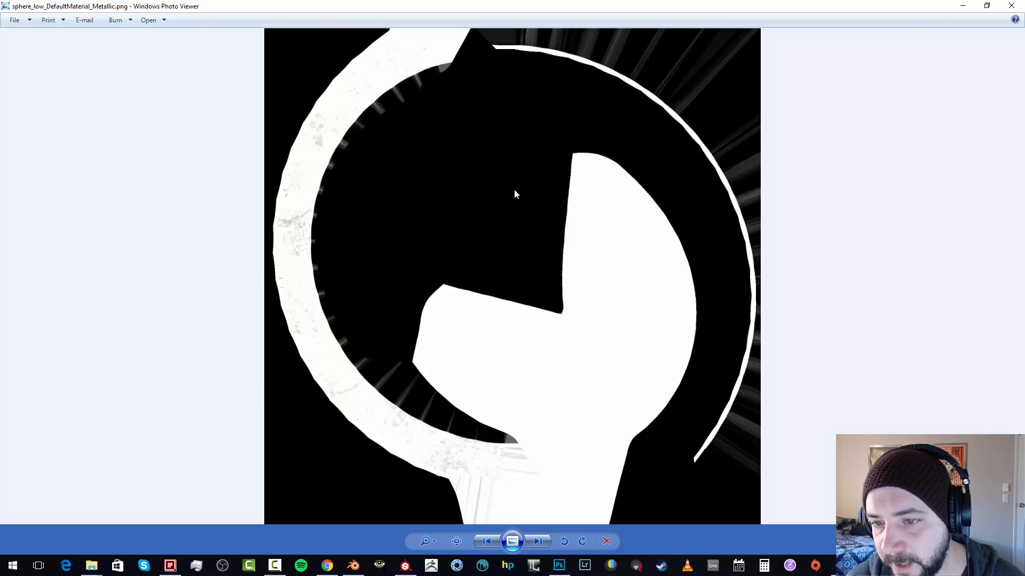
# View the remaining exported maps, cycling back to BaseColor, and close the image viewer
pyautogui.press('Right')
pyautogui.press('Right')
pyautogui.press('Right')
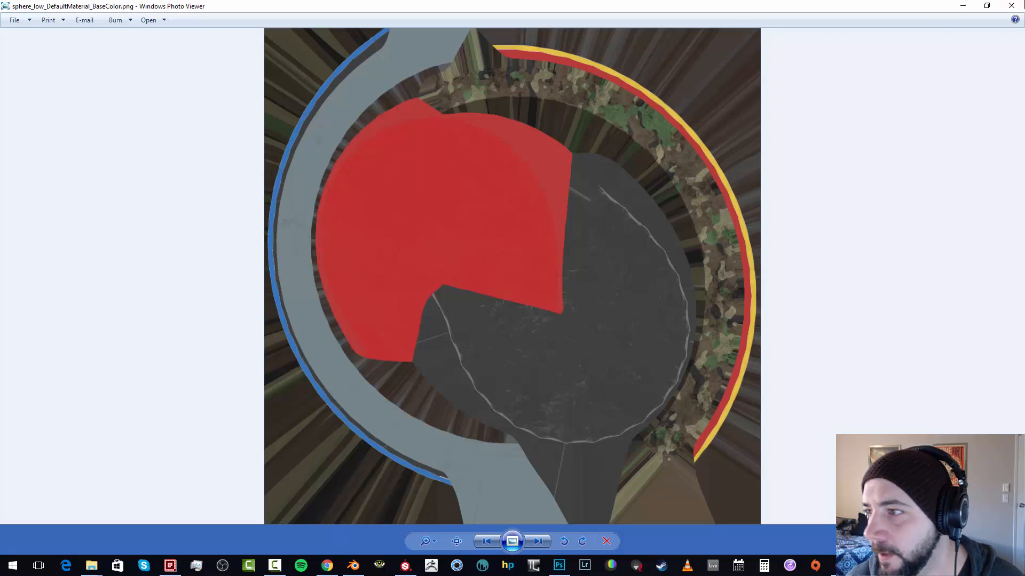
pyautogui.press('Escape')
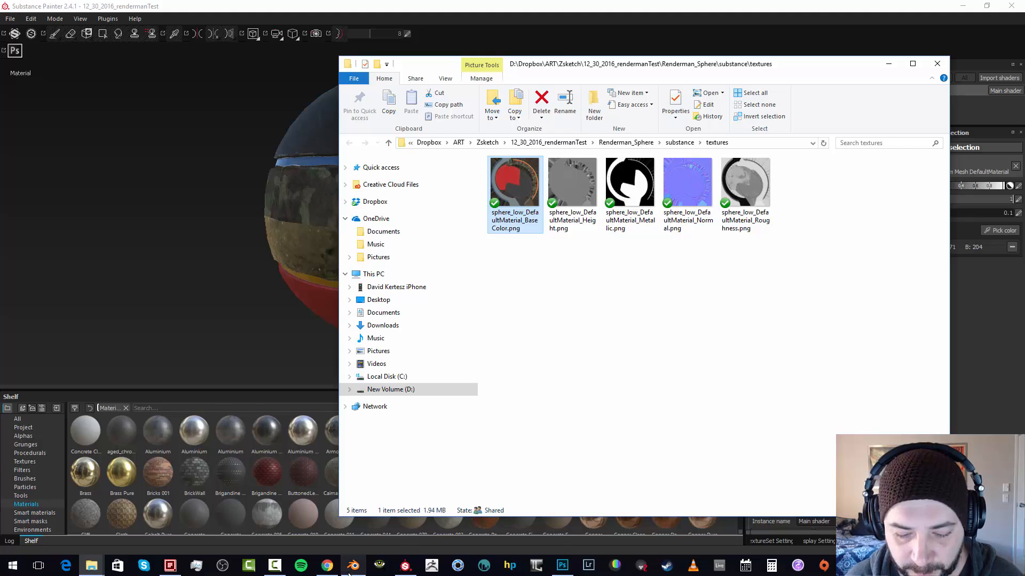
# Switch to Blender, show the scene layer holding both material balls, and inspect them in an enlarged 3D view
pyautogui.click(350, 571)
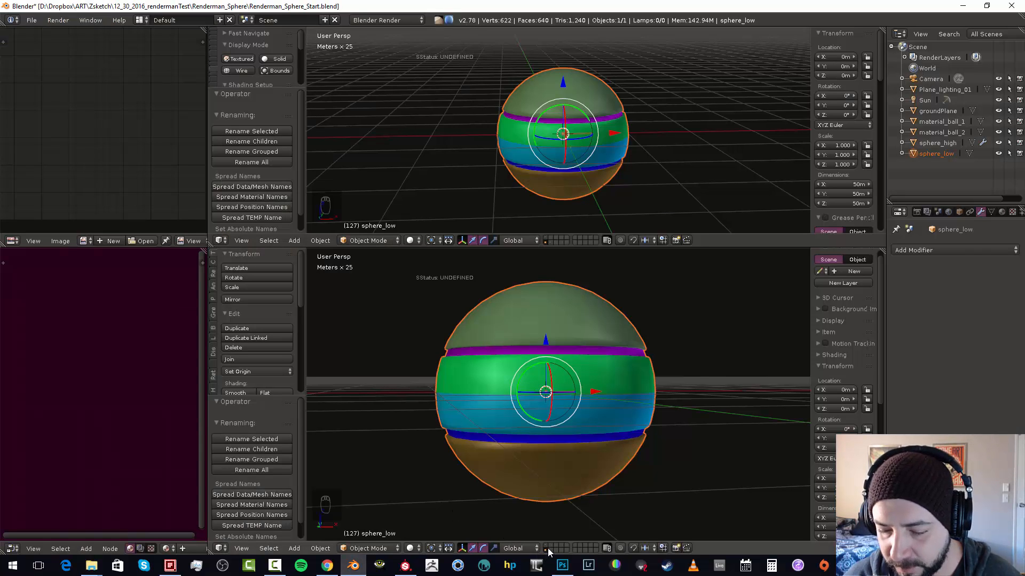
pyautogui.click(546, 545)
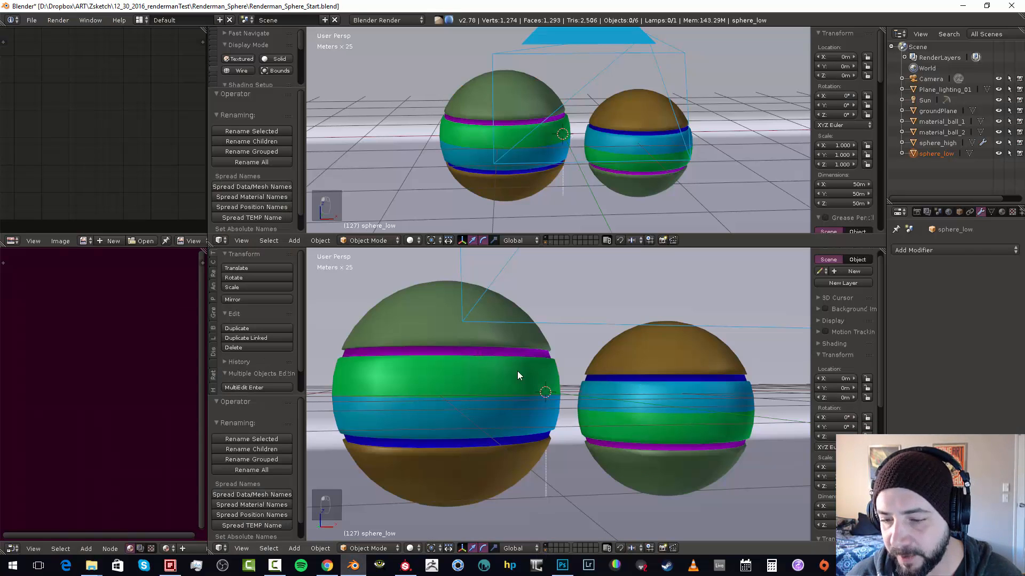
pyautogui.rightClick(647, 381)
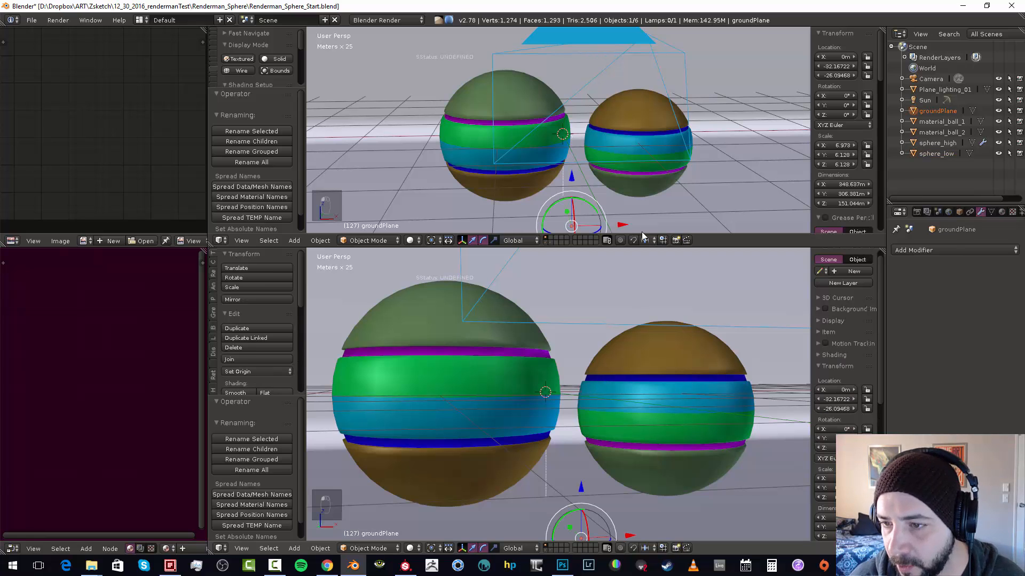
pyautogui.hotkey('shift', 'space')
pyautogui.moveTo(640, 388); pyautogui.dragTo(675, 289, button='middle')
pyautogui.rightClick(674, 280)
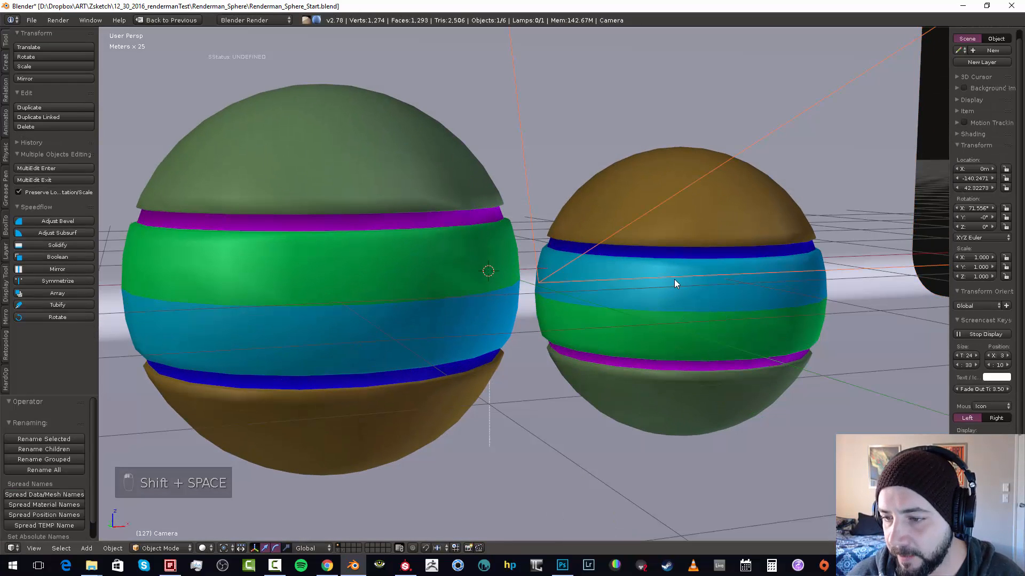
pyautogui.rightClick(720, 241)
pyautogui.moveTo(663, 279); pyautogui.dragTo(661, 385)
pyautogui.hotkey('ctrl', 'z')
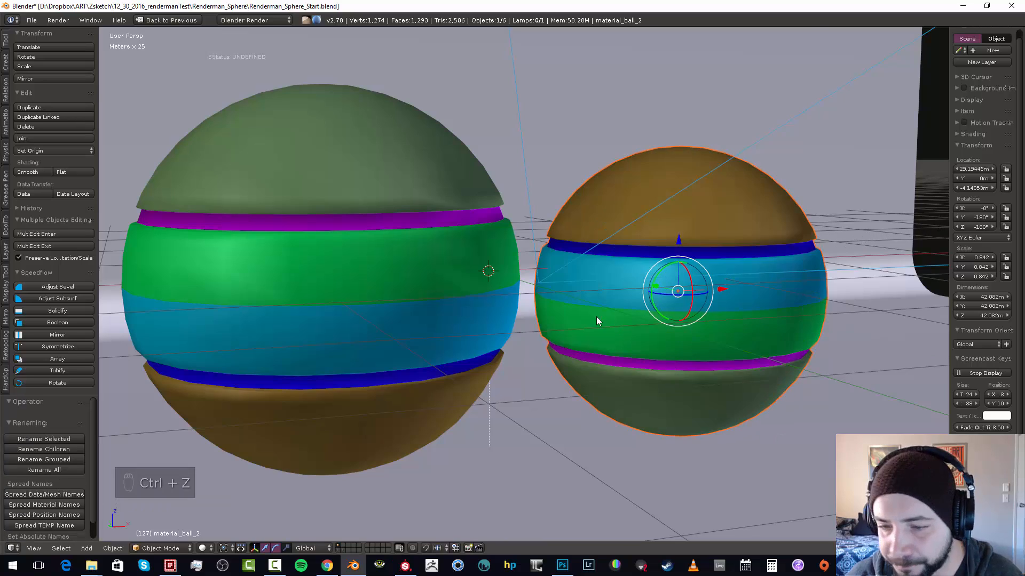
# Select material_ball_1, show its material settings, and set the render engine to RenderMan Render
pyautogui.scroll(-4, 549, 304)
pyautogui.scroll(2, 507, 299)
pyautogui.rightClick(405, 257)
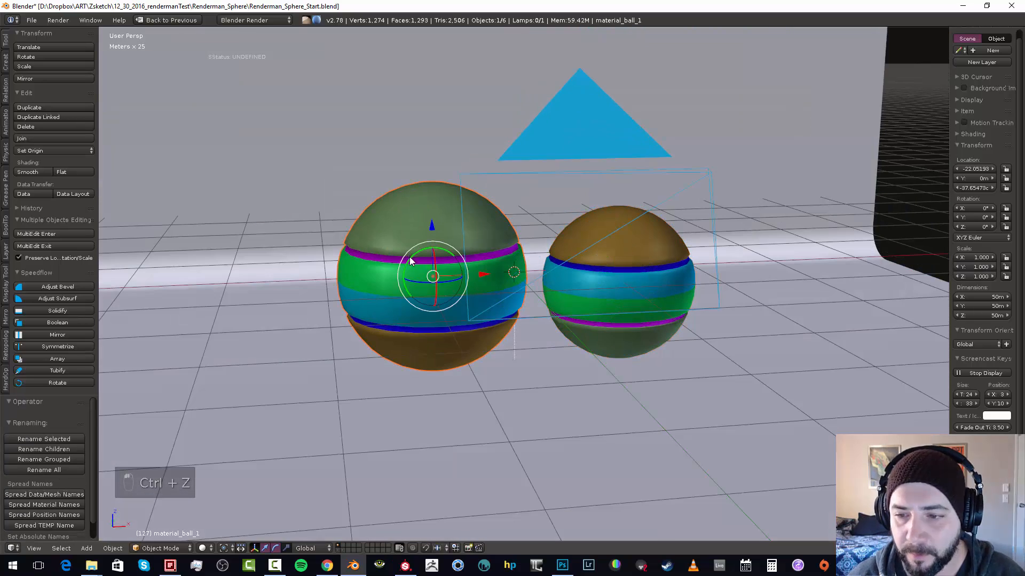
pyautogui.hotkey('shift', 'space')
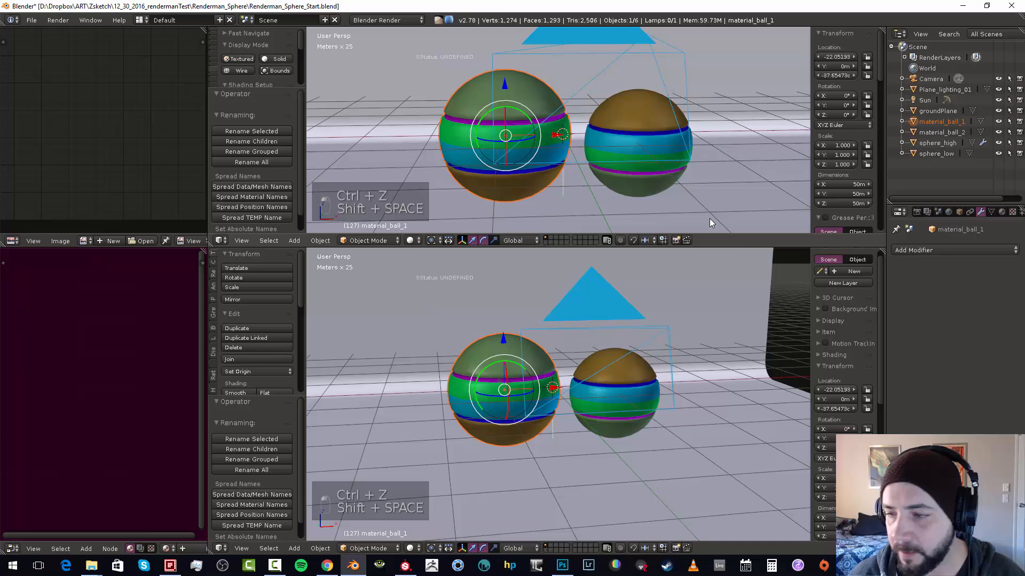
pyautogui.click(1002, 211)
pyautogui.click(371, 20)
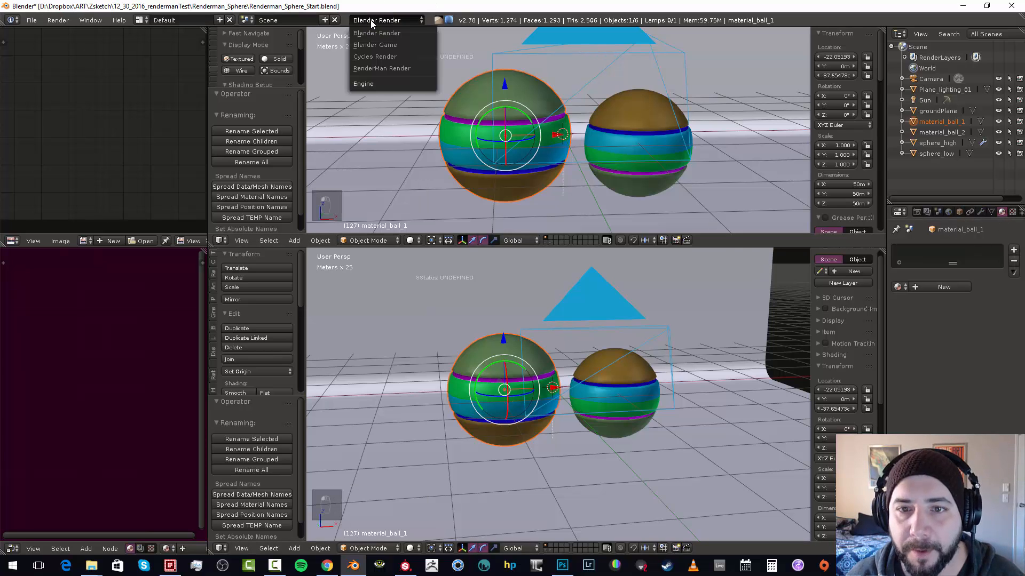
pyautogui.click(376, 69)
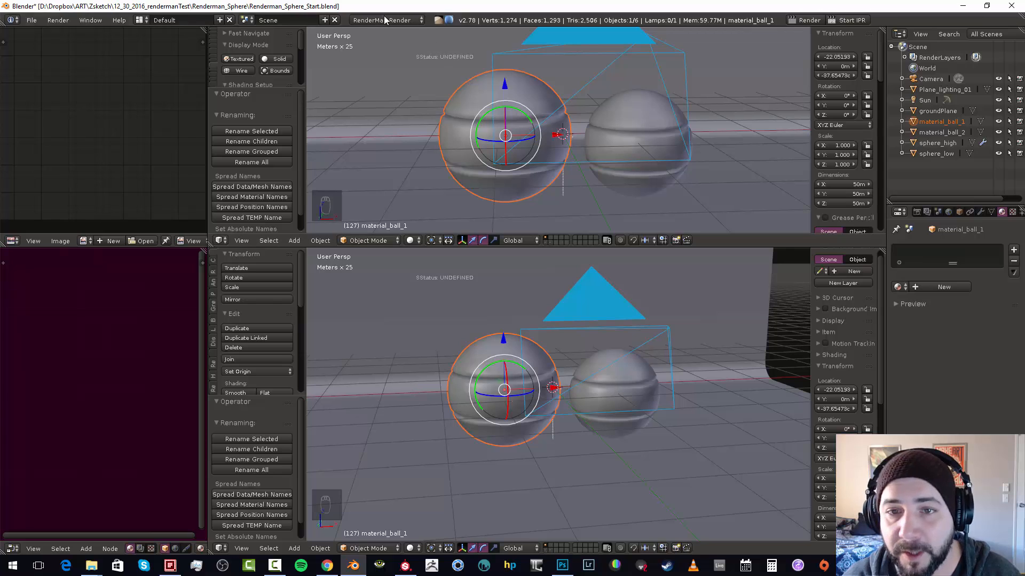
# Select the whole mesh of material_ball_1 in edit mode and create a new material for it
pyautogui.moveTo(468, 137); pyautogui.dragTo(467, 143)
pyautogui.hotkey('ctrl', 'z')
pyautogui.press('a')
pyautogui.press('a')
pyautogui.press('a')
pyautogui.press('a')
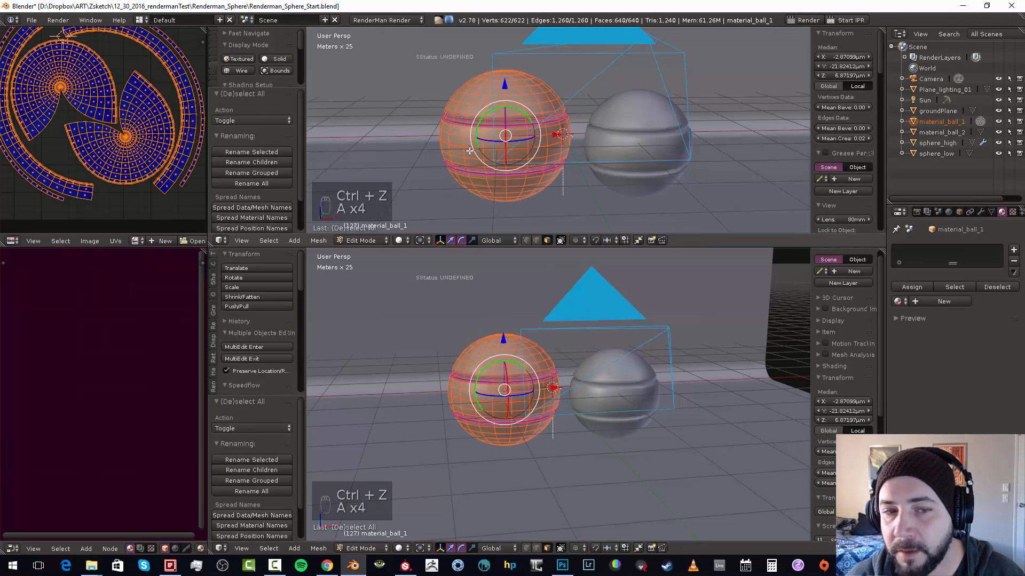
pyautogui.press('a')
pyautogui.press('a')
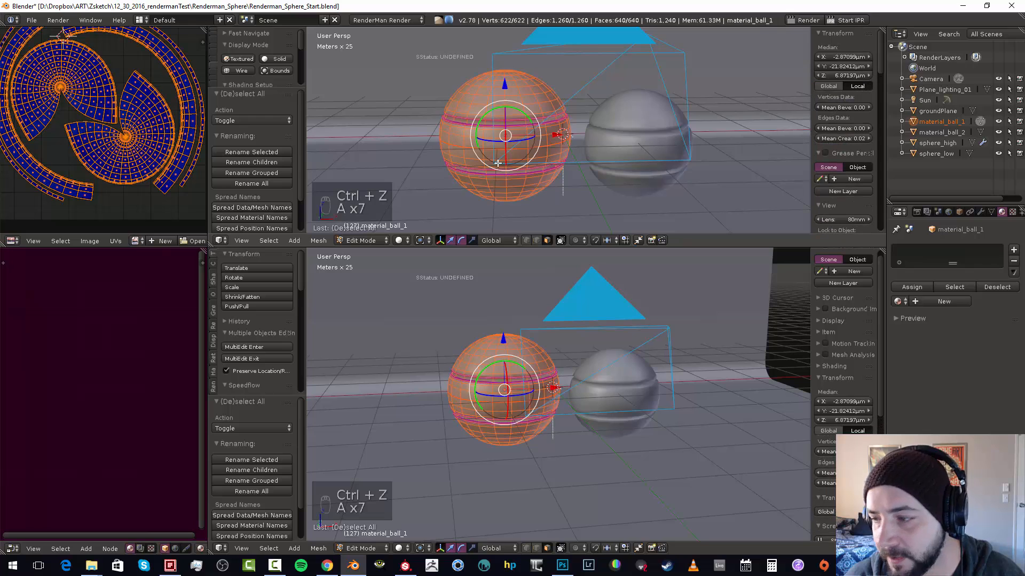
pyautogui.press('a')
pyautogui.click(934, 302)
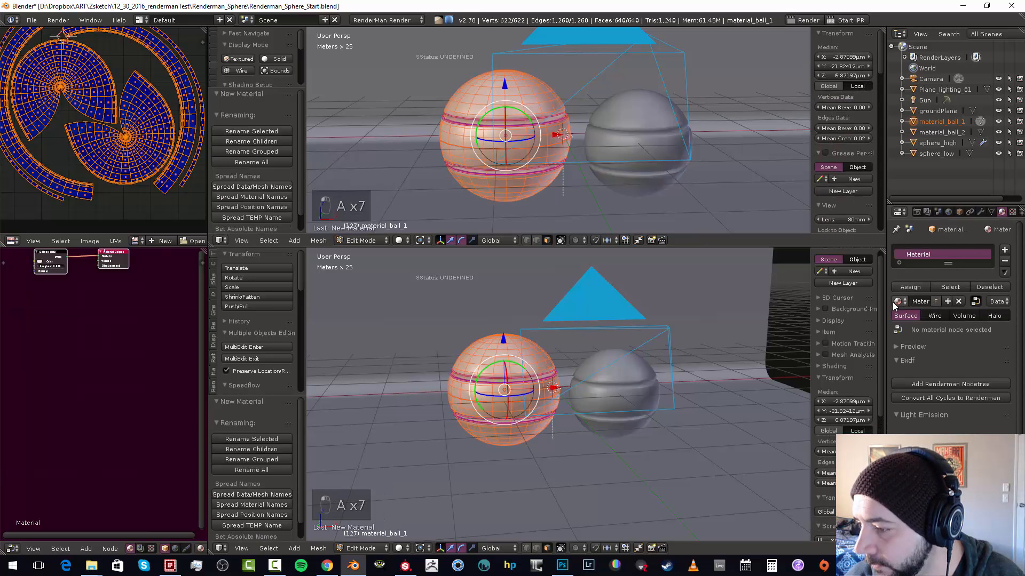
# Assign the new material to the selected mesh and add a RenderMan node tree to it
pyautogui.moveTo(886, 303); pyautogui.dragTo(760, 303)
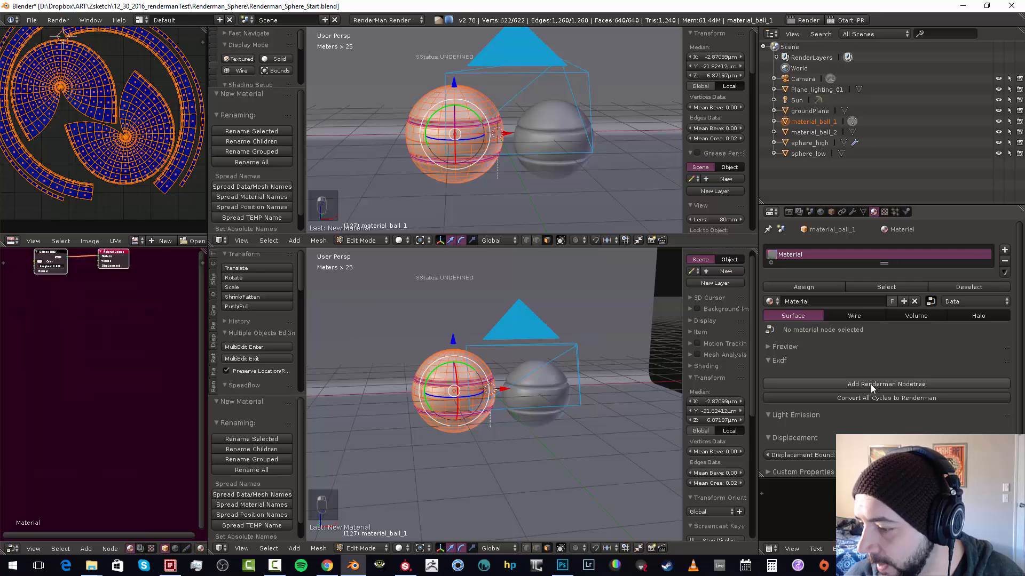
pyautogui.click(899, 384)
pyautogui.scroll(1, 106, 380)
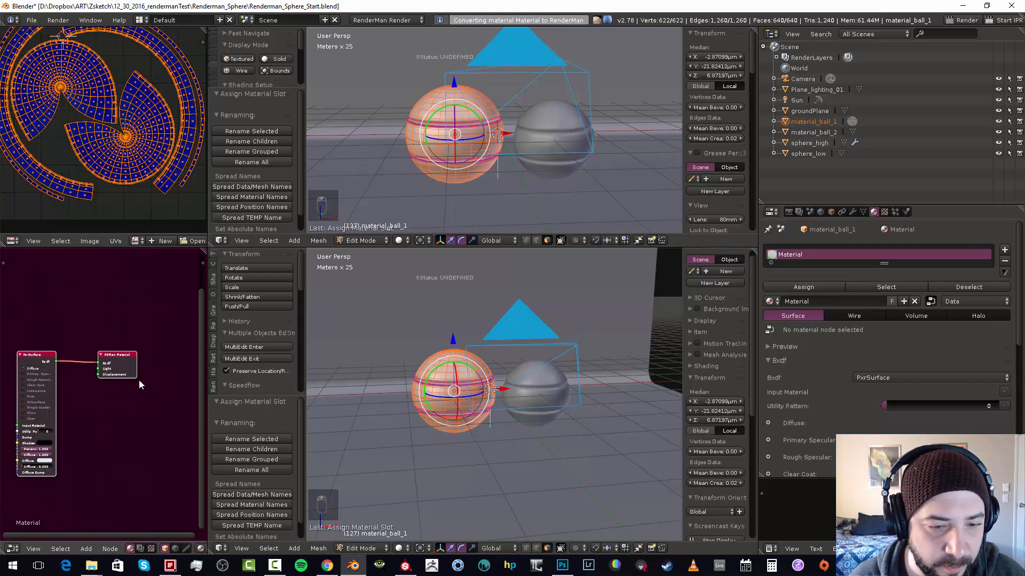
# Examine the material's PxrSurface and PRMan Material nodes in an enlarged node editor
pyautogui.click(11, 549)
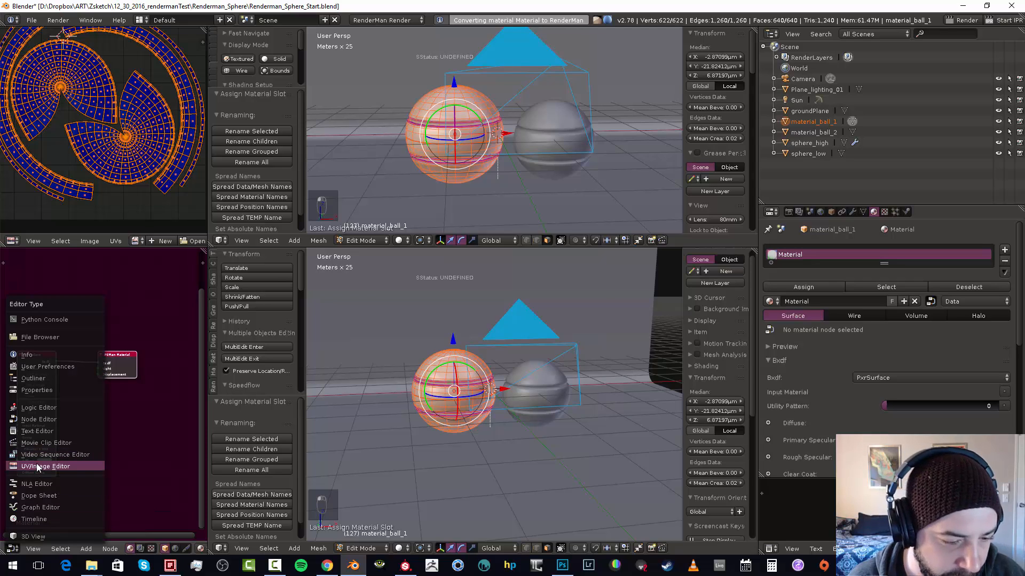
pyautogui.click(37, 421)
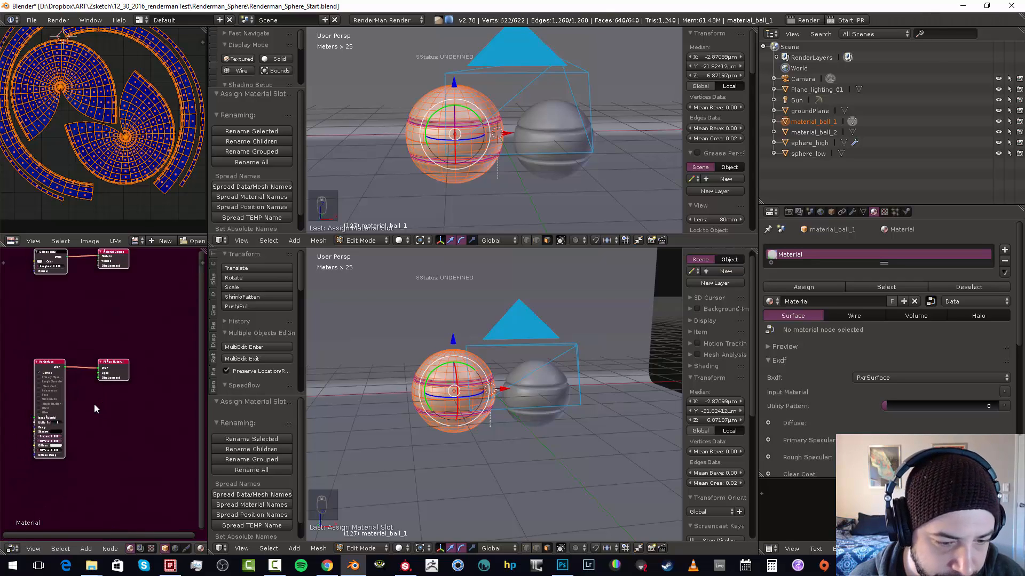
pyautogui.hotkey('ctrl', 'space')
pyautogui.scroll(2, 320, 331)
pyautogui.moveTo(444, 334); pyautogui.dragTo(356, 348, button='middle')
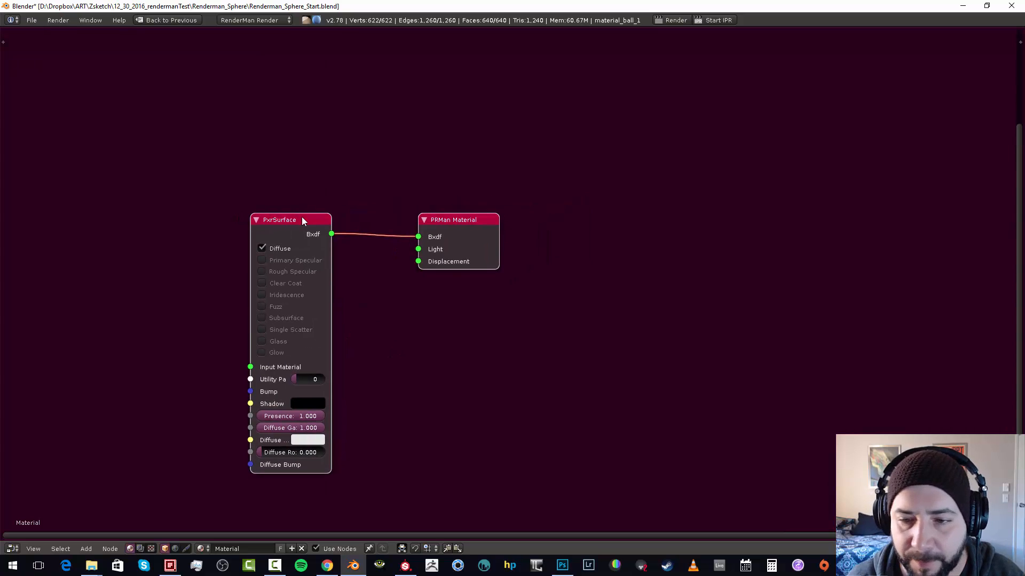
pyautogui.hotkey('shift', 'space')
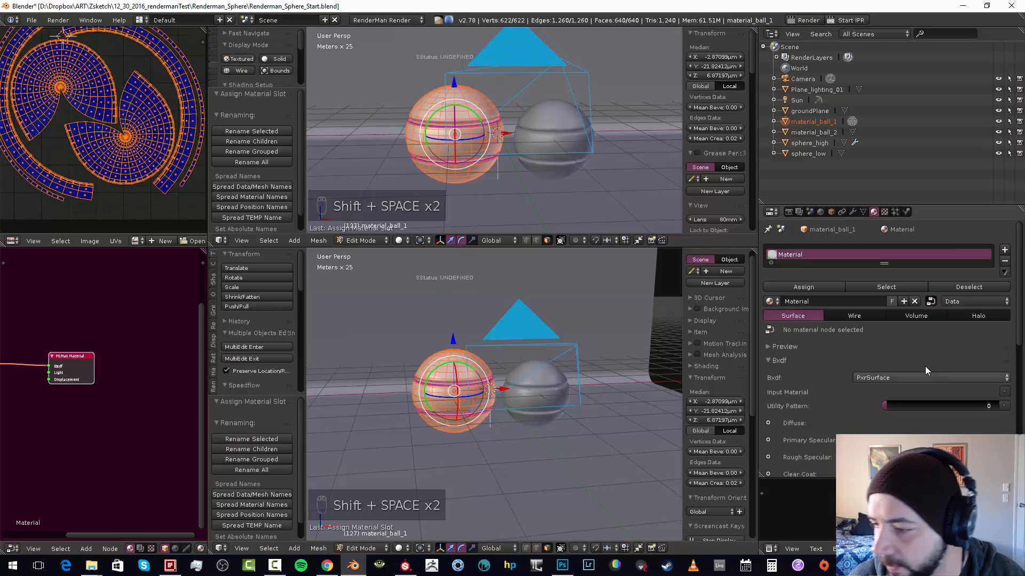
# Change the material's Bxdf to PxrDisney and return the ball to object mode
pyautogui.click(900, 376)
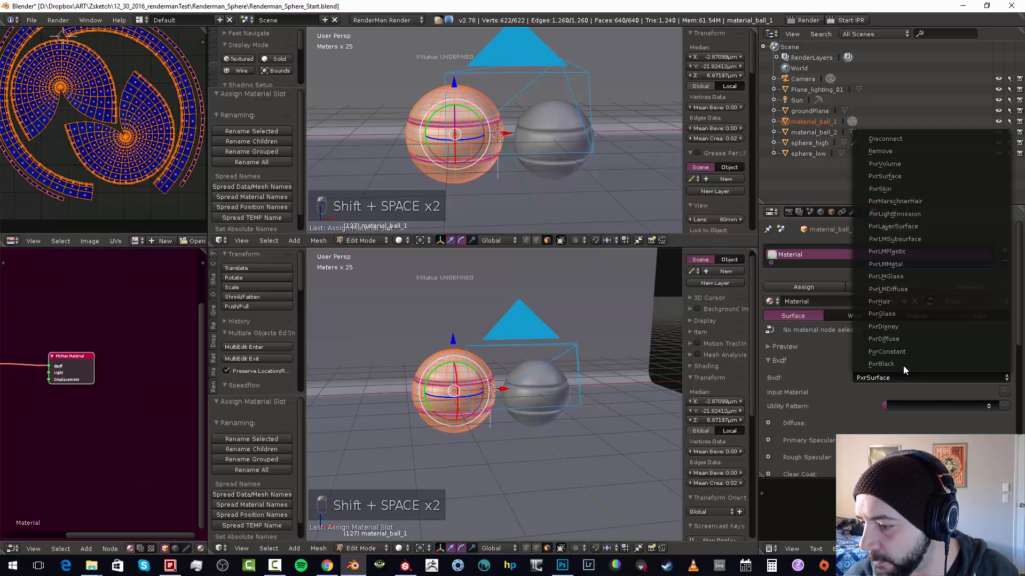
pyautogui.click(897, 327)
pyautogui.press('Tab')
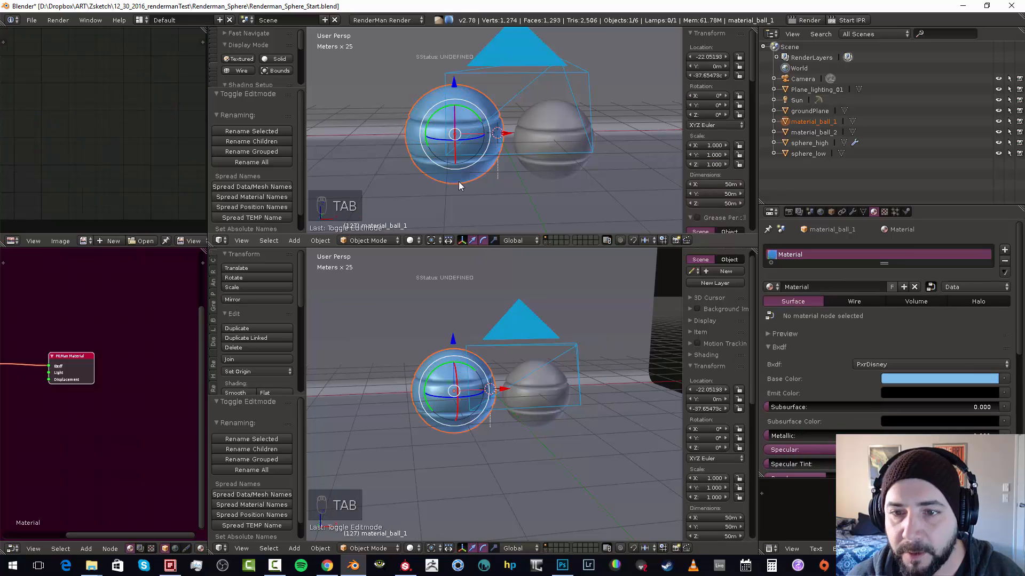
# Rename the material of material_ball_1 to mat_sphere and assign it to the ball's mesh
pyautogui.press('Tab')
pyautogui.click(818, 301)
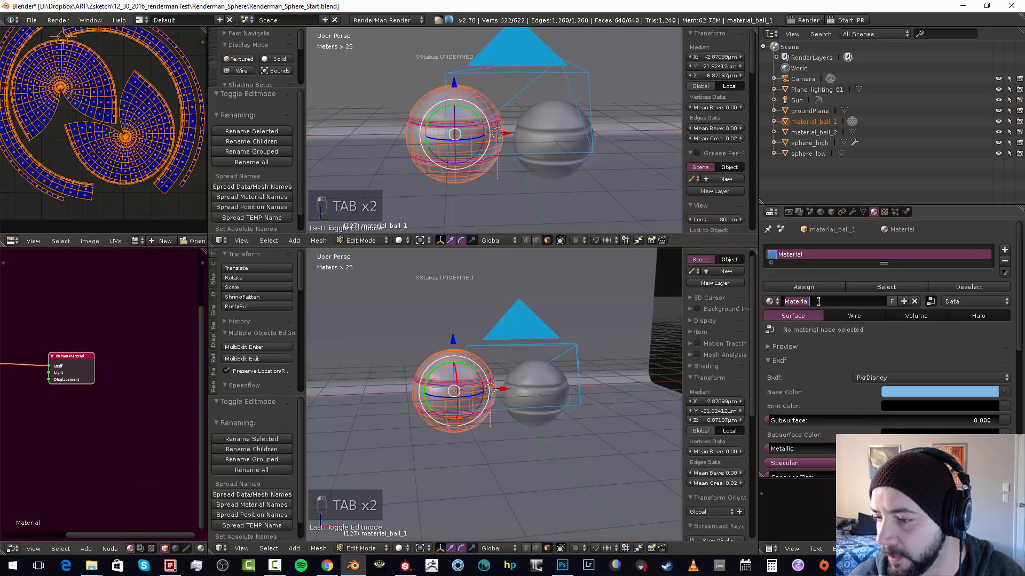
pyautogui.write('mat_')
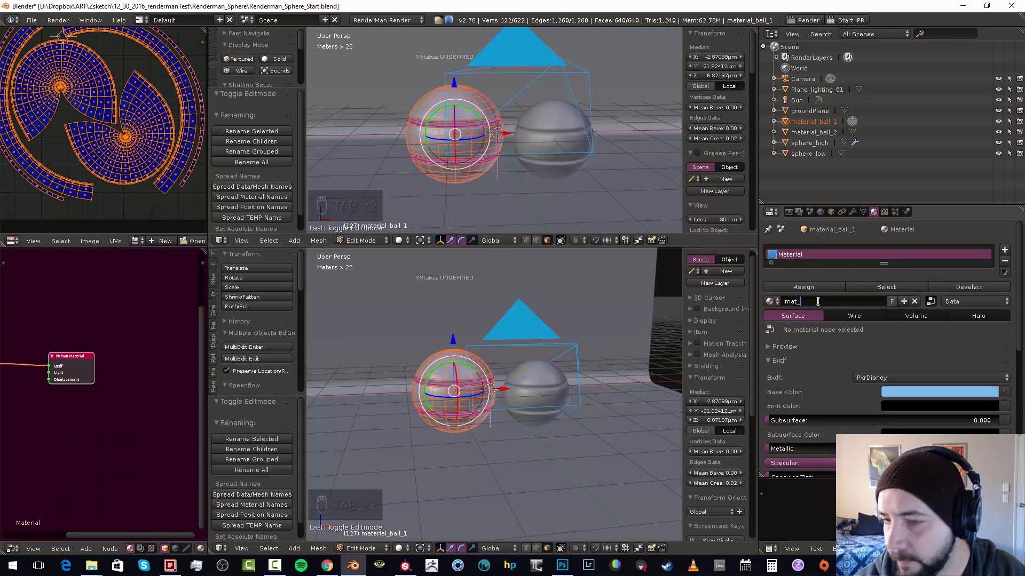
pyautogui.write('sphere')
pyautogui.press('Return')
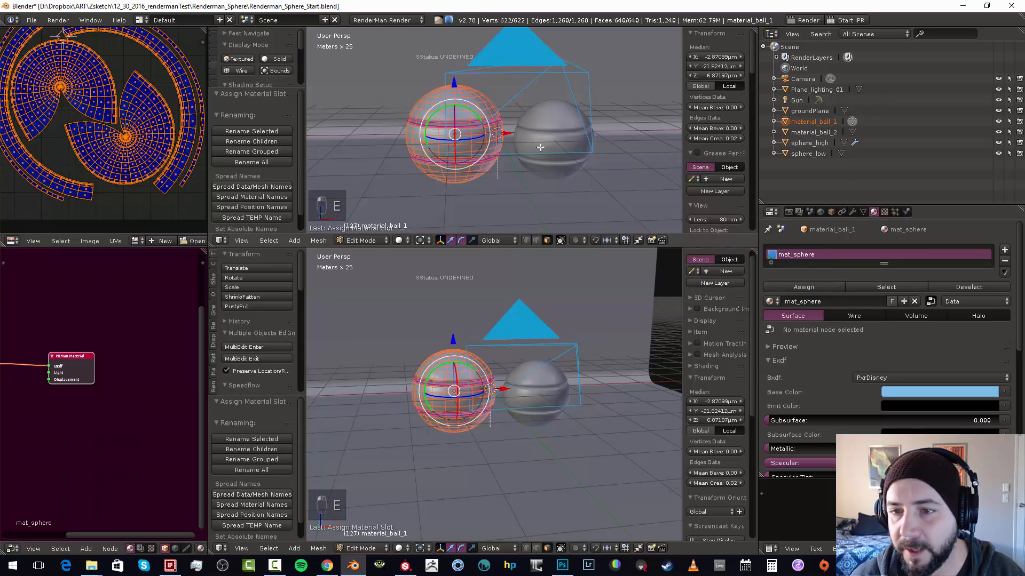
# Assign the existing mat_sphere material to the whole mesh of material_ball_2
pyautogui.press('Tab')
pyautogui.rightClick(559, 126)
pyautogui.press('Tab')
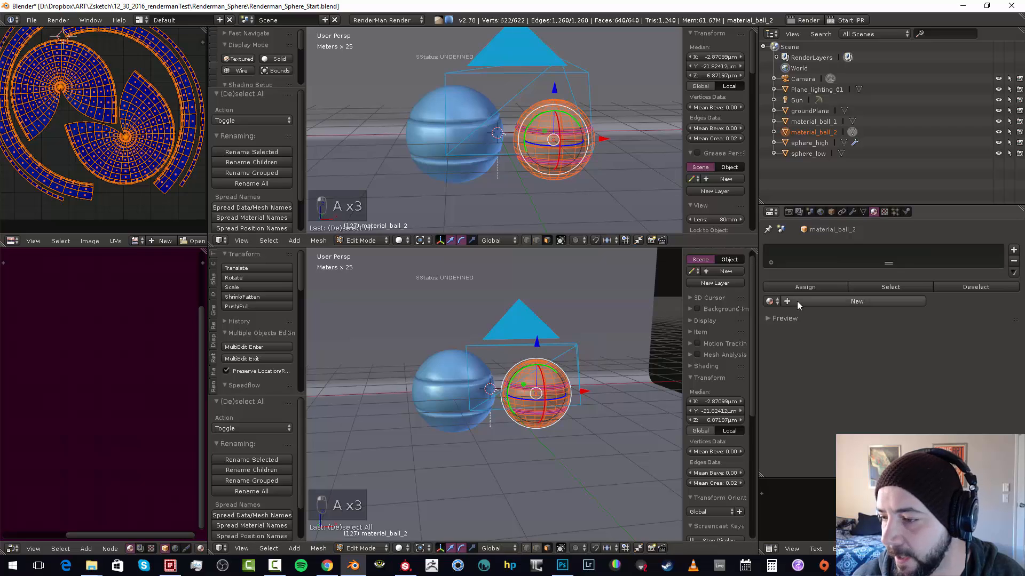
pyautogui.click(770, 301)
pyautogui.click(795, 330)
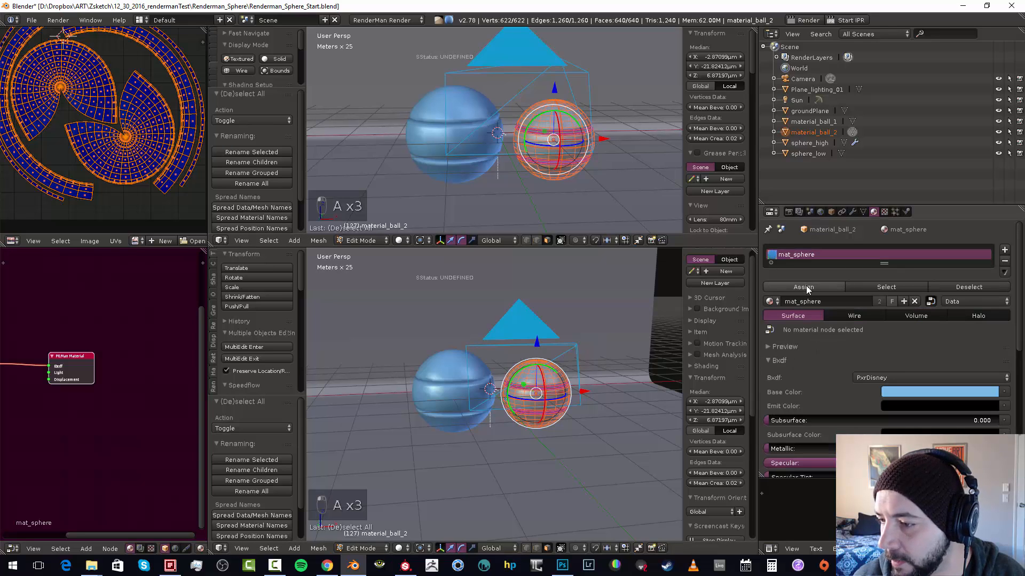
pyautogui.press('Tab')
# Select the whole mesh of material_ball_1 and set mat_sphere's base color to pale lavender, about R 0.549, G 0.504, B 0.800
pyautogui.rightClick(462, 114)
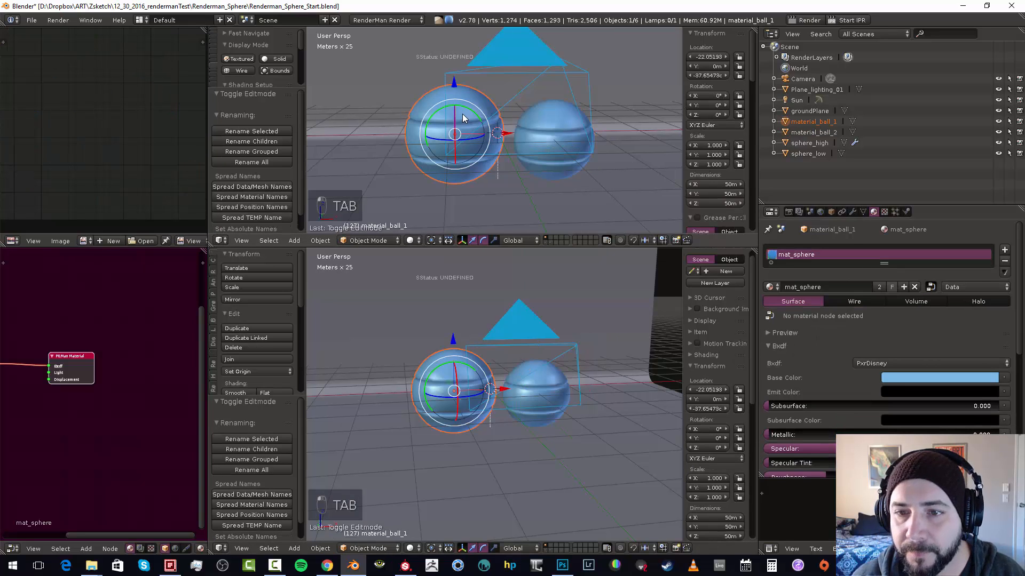
pyautogui.press('Tab')
pyautogui.press('a')
pyautogui.press('a')
pyautogui.press('a')
pyautogui.press('a')
pyautogui.press('a')
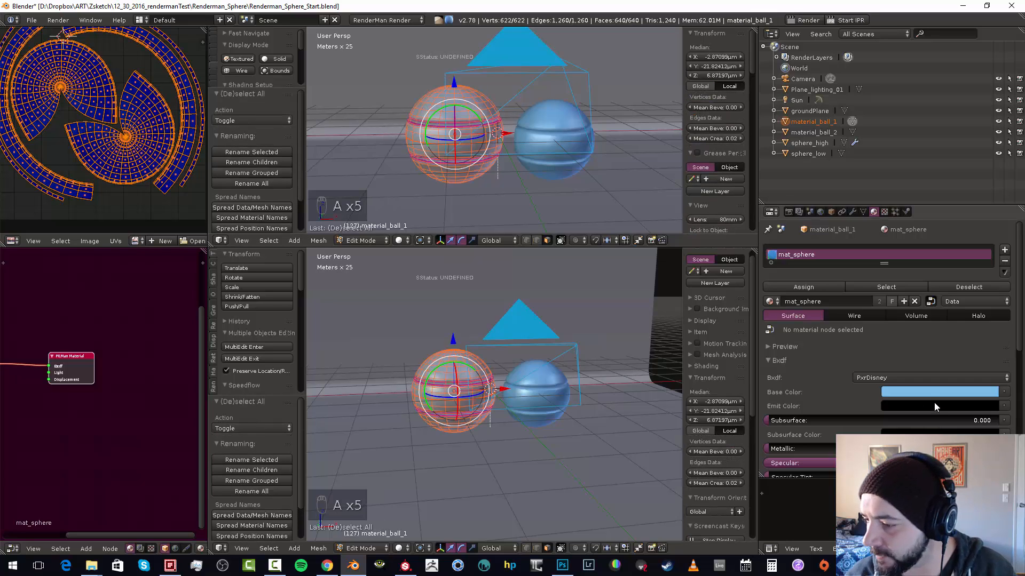
pyautogui.scroll(-1, 837, 386)
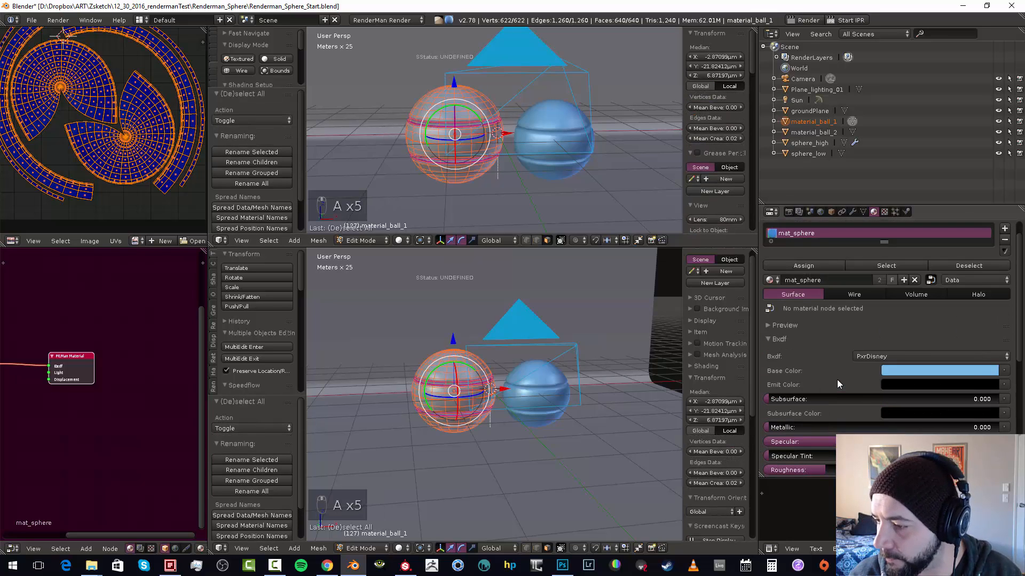
pyautogui.click(914, 372)
pyautogui.moveTo(947, 241)
pyautogui.mouseDown()
pyautogui.moveTo(961, 269)
pyautogui.moveTo(955, 235)
pyautogui.moveTo(947, 256)
pyautogui.mouseUp()
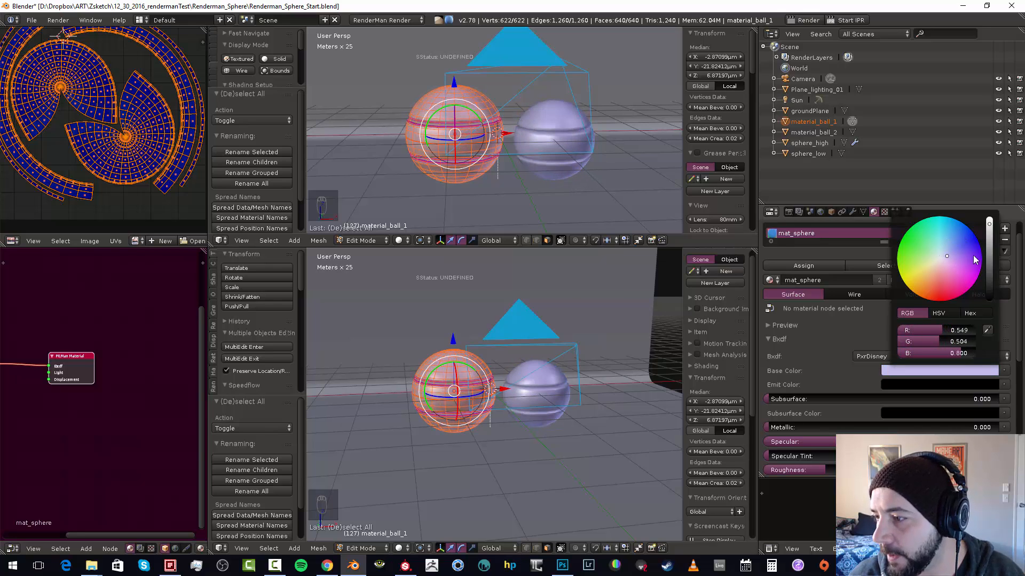
pyautogui.click(854, 340)
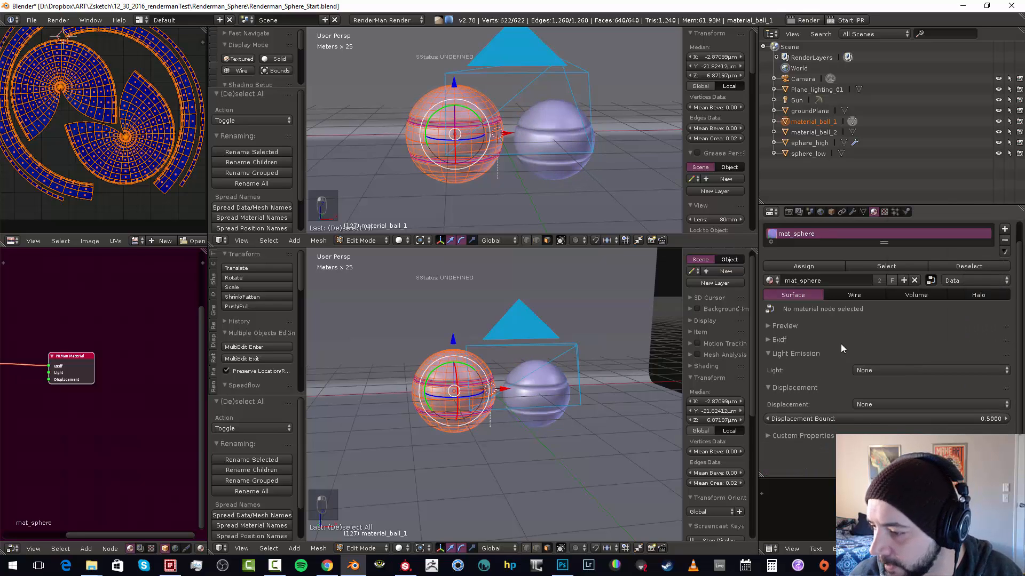
pyautogui.click(777, 339)
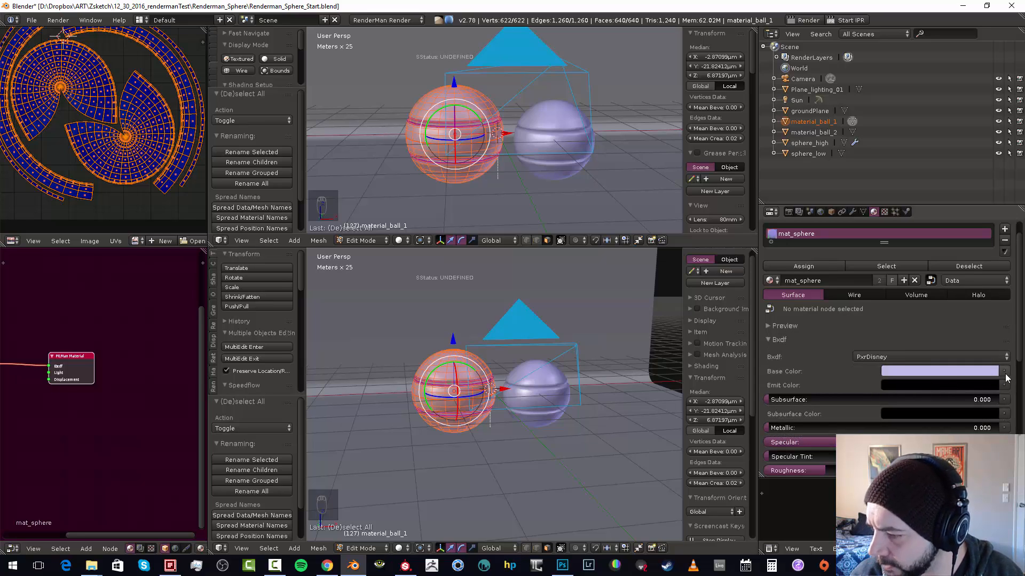
# Try linking a new PxrTexture node's resultRGB output to PxrDisney's Base Color in the node editor, and delete that texture node
pyautogui.moveTo(111, 407); pyautogui.dragTo(180, 391, button='middle')
pyautogui.scroll(-2, 118, 383)
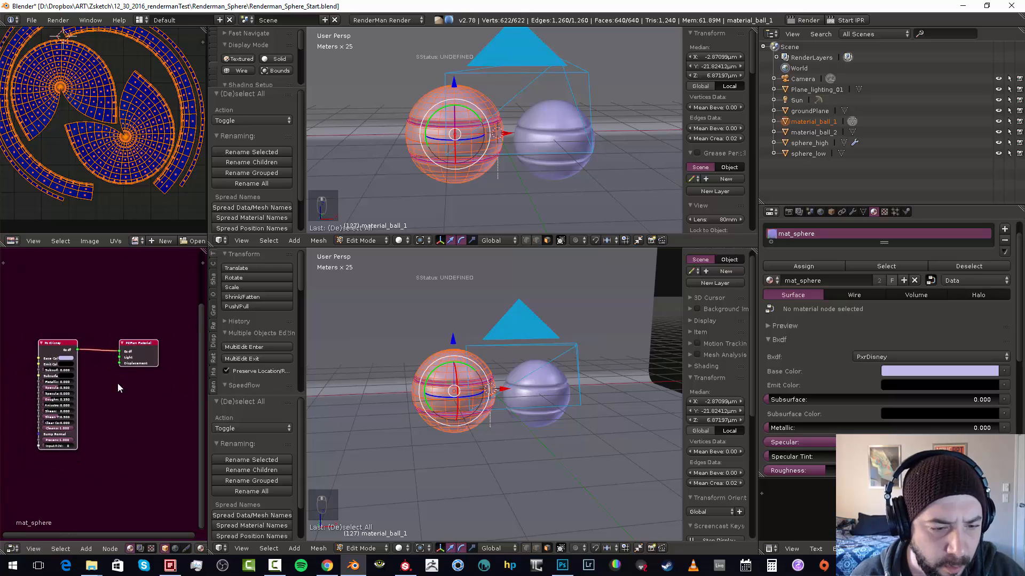
pyautogui.moveTo(67, 403); pyautogui.dragTo(165, 359, button='middle')
pyautogui.scroll(1, 165, 359)
pyautogui.click(86, 549)
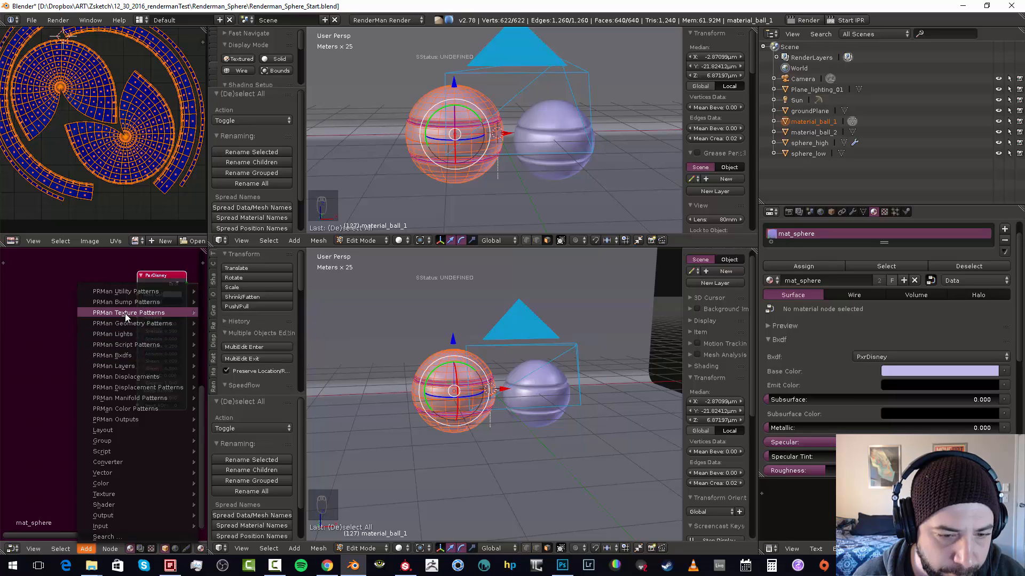
pyautogui.moveTo(126, 314)
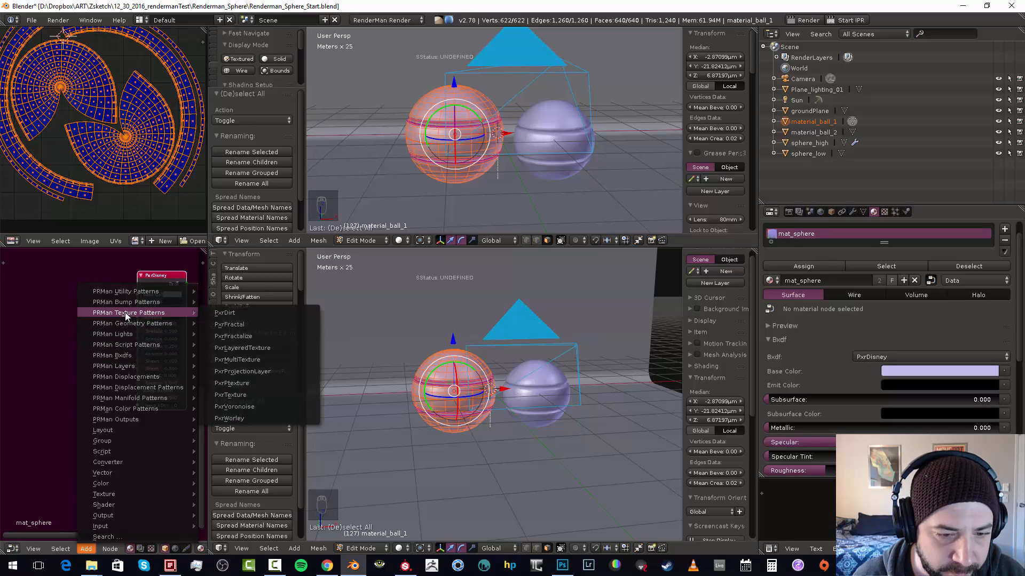
pyautogui.click(231, 396)
pyautogui.click(37, 299)
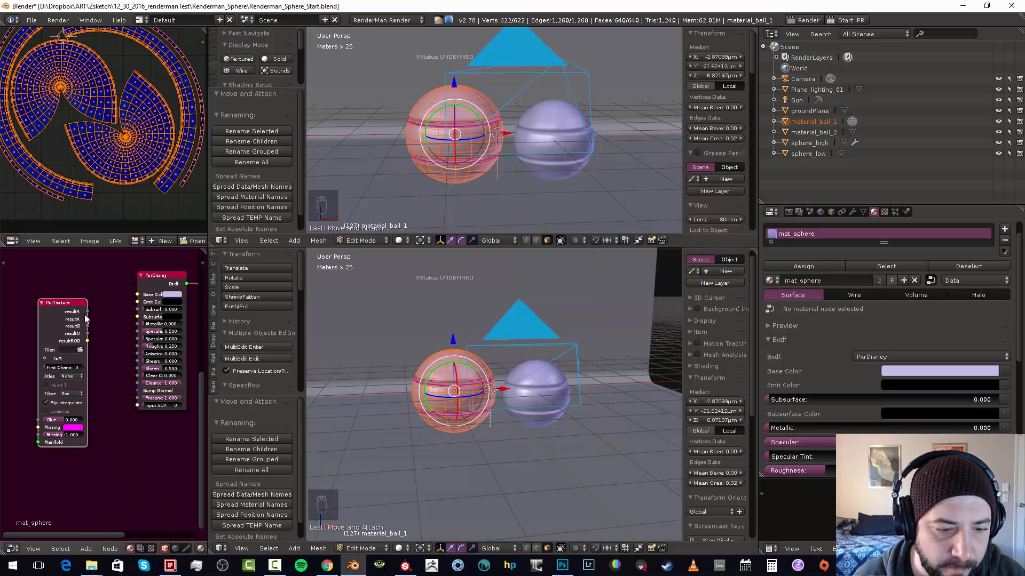
pyautogui.moveTo(87, 342); pyautogui.dragTo(136, 294)
pyautogui.click(57, 305)
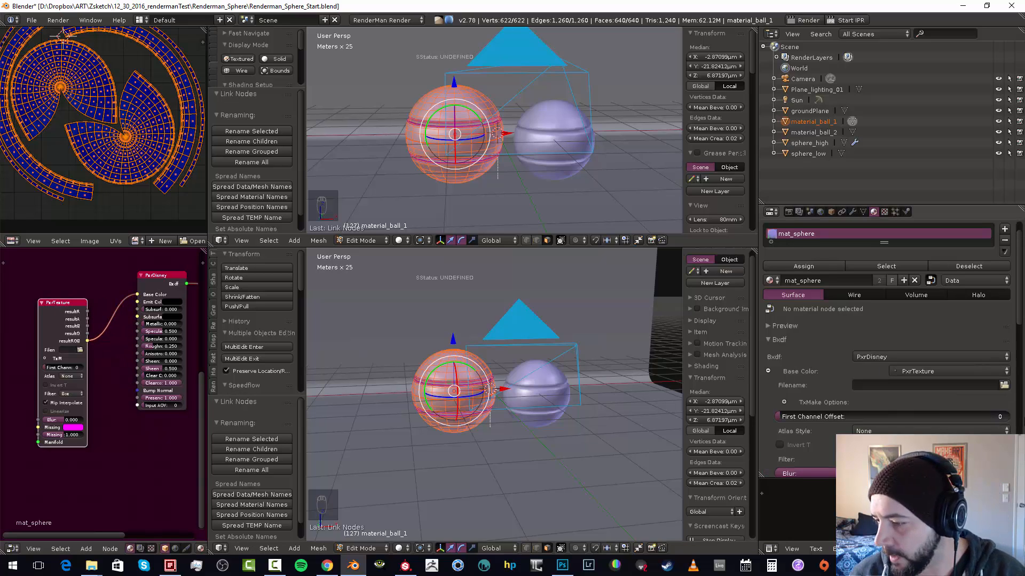
pyautogui.press('Delete')
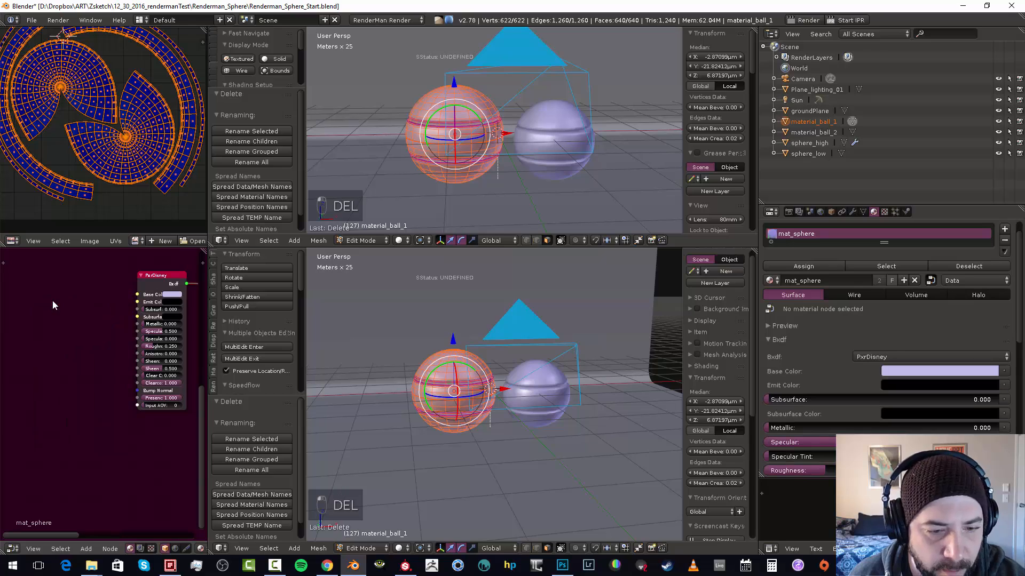
# Connect a PxrTexture to mat_sphere's Base Color and load sphere_low_DefaultMaterial_BaseColor.png from the substance/textures folder
pyautogui.click(1004, 372)
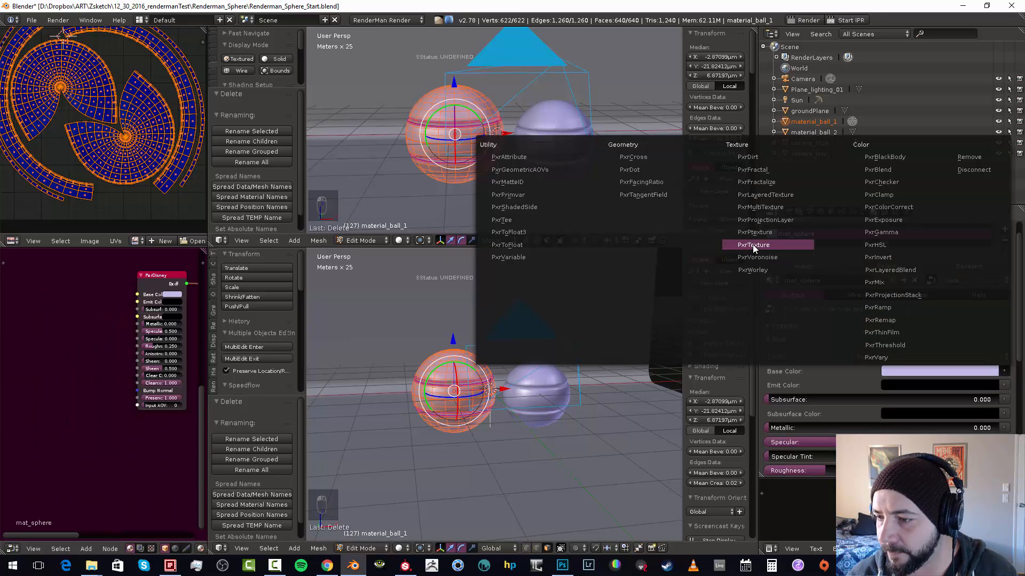
pyautogui.click(1004, 374)
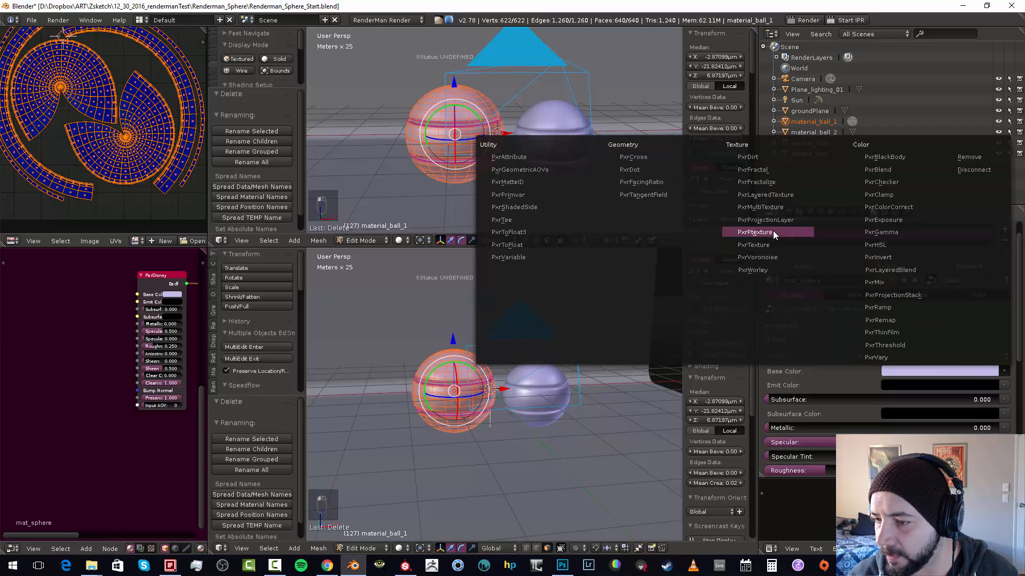
pyautogui.click(762, 246)
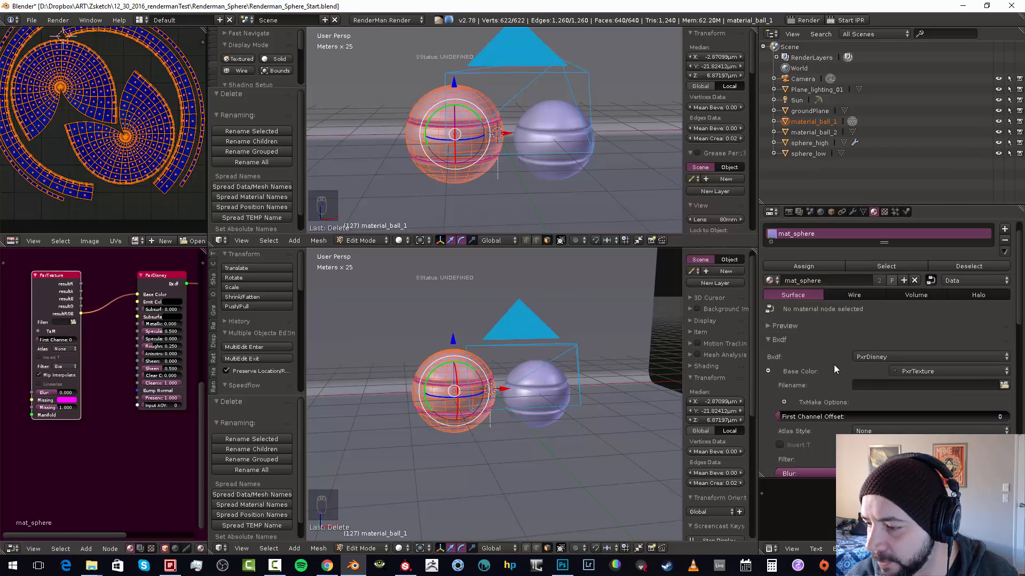
pyautogui.click(1004, 386)
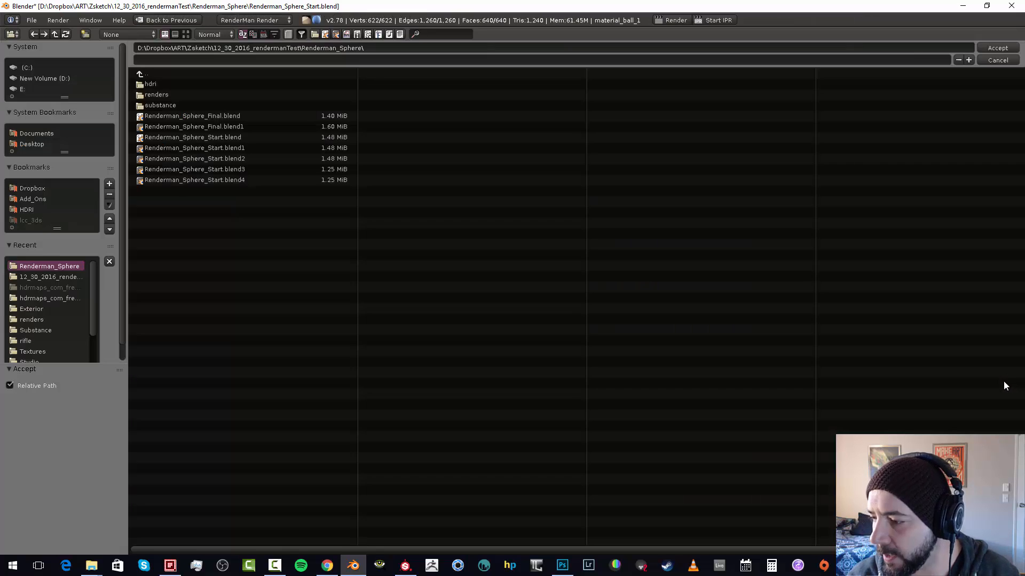
pyautogui.click(162, 106)
pyautogui.click(158, 83)
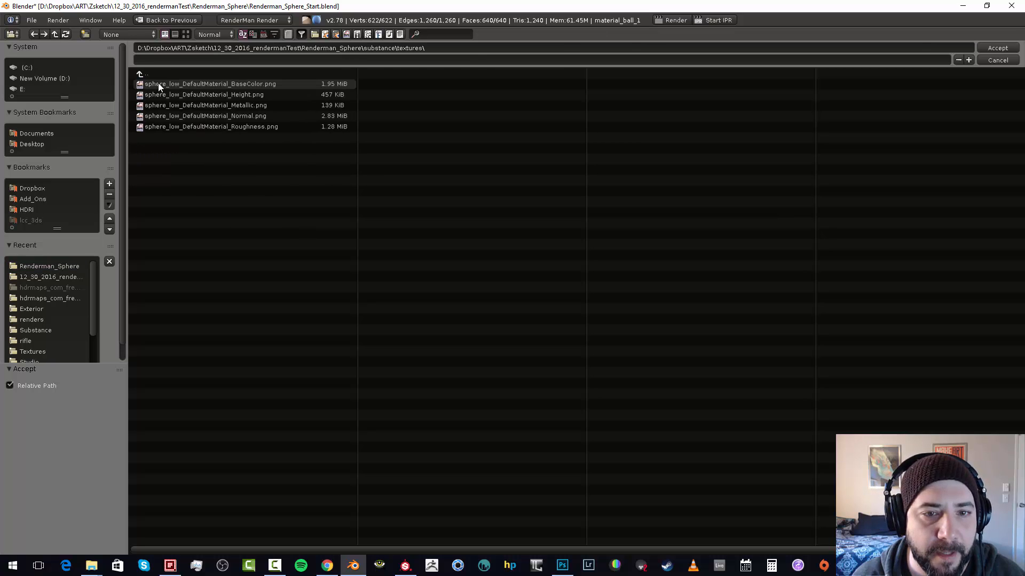
pyautogui.doubleClick(245, 84)
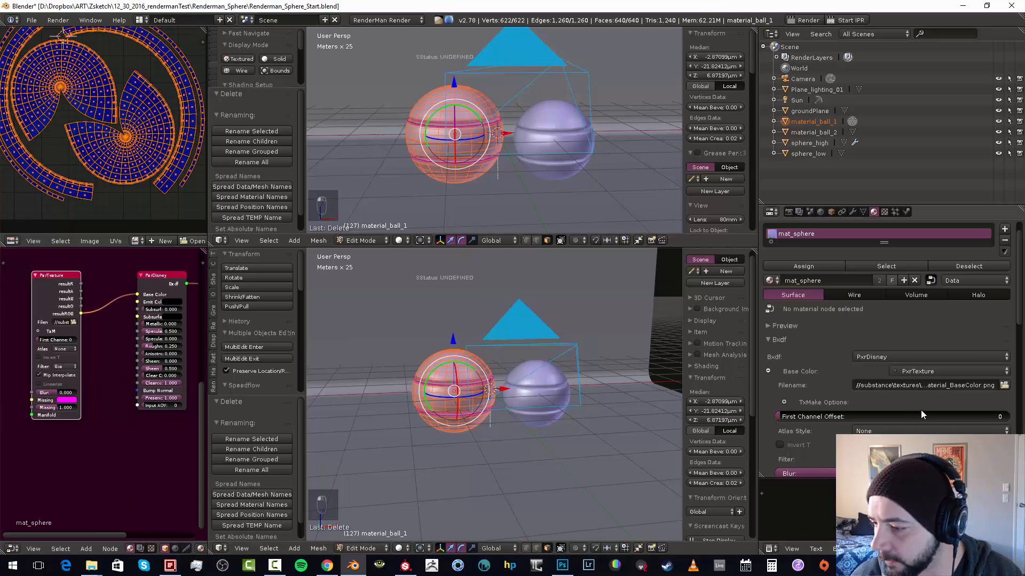
# Enable Linearize for the Base Color texture and collapse its settings
pyautogui.scroll(-6, 773, 373)
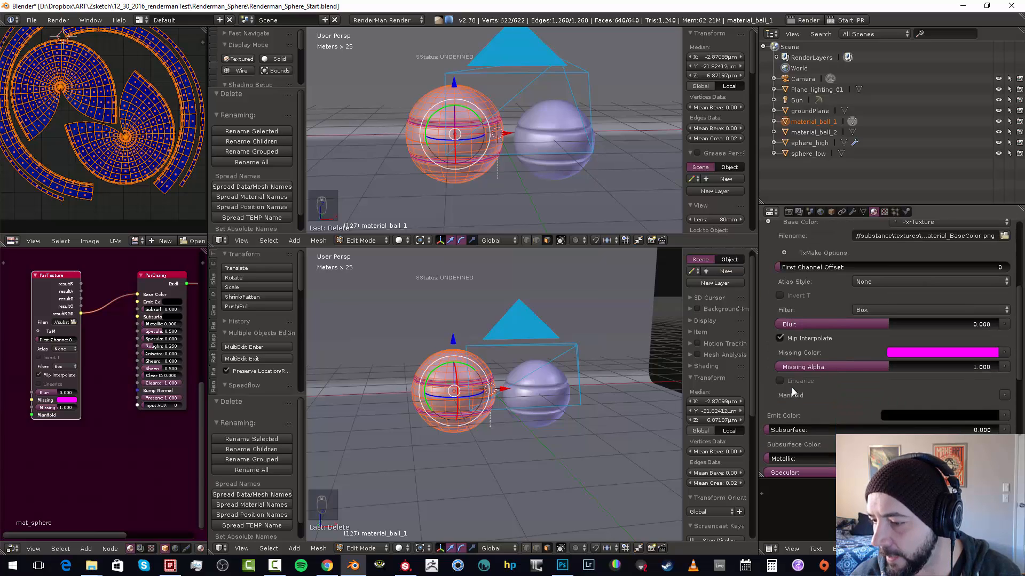
pyautogui.scroll(3, 766, 296)
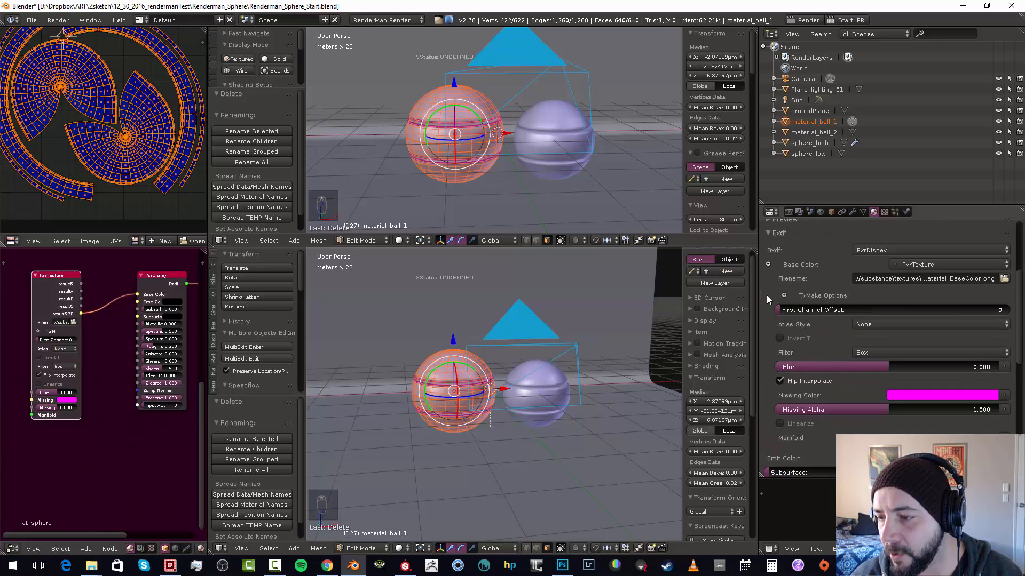
pyautogui.scroll(-2, 785, 346)
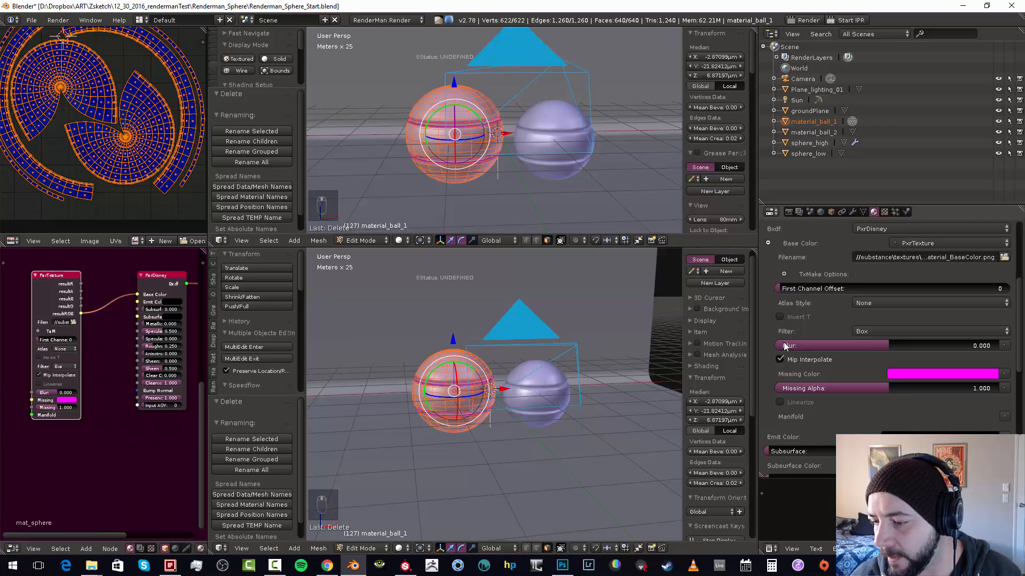
pyautogui.click(778, 401)
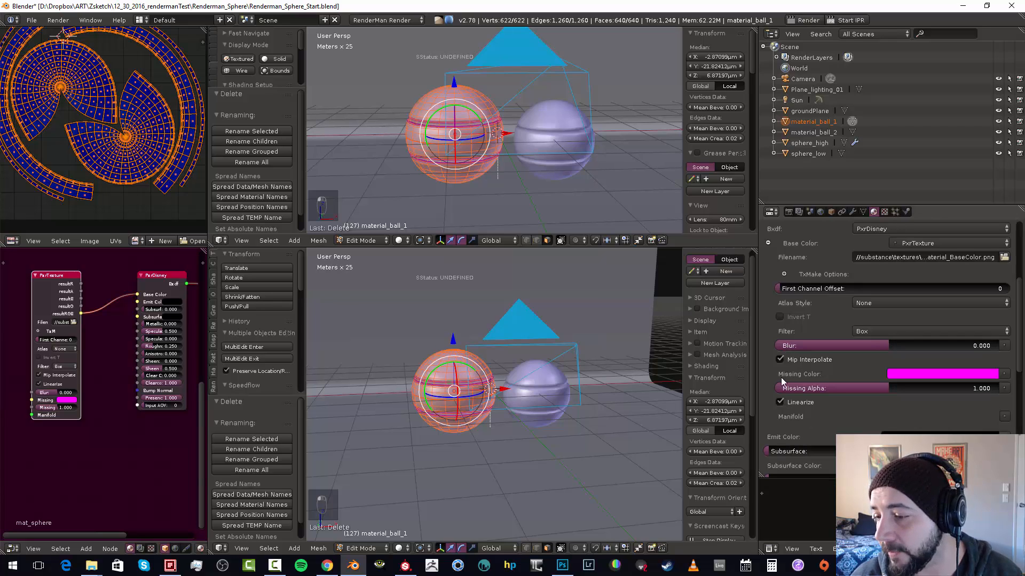
pyautogui.click(768, 243)
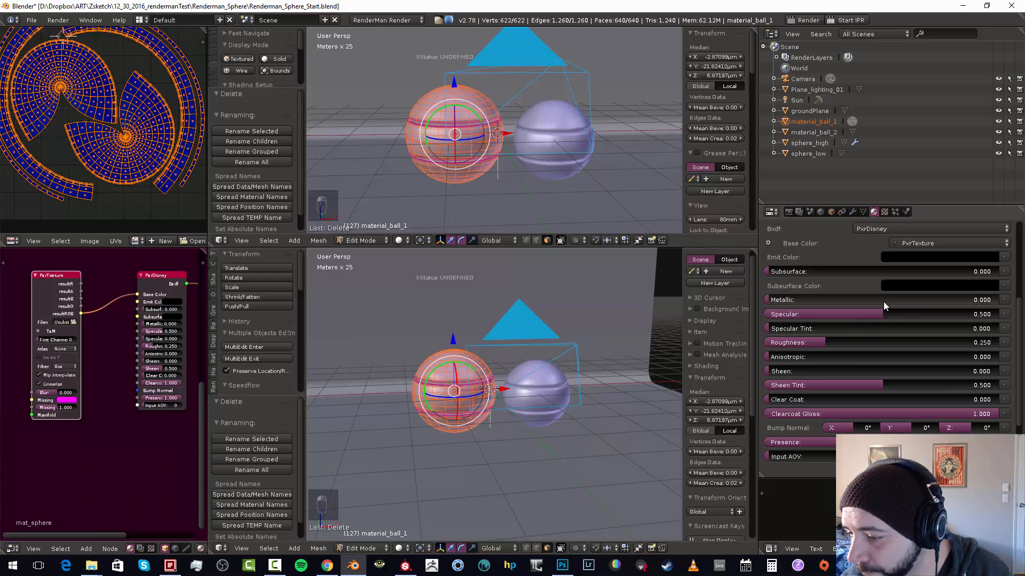
# Connect a PxrTexture to Metallic, load sphere_low_DefaultMaterial_Metallic.png, and collapse the texture's settings
pyautogui.click(1003, 302)
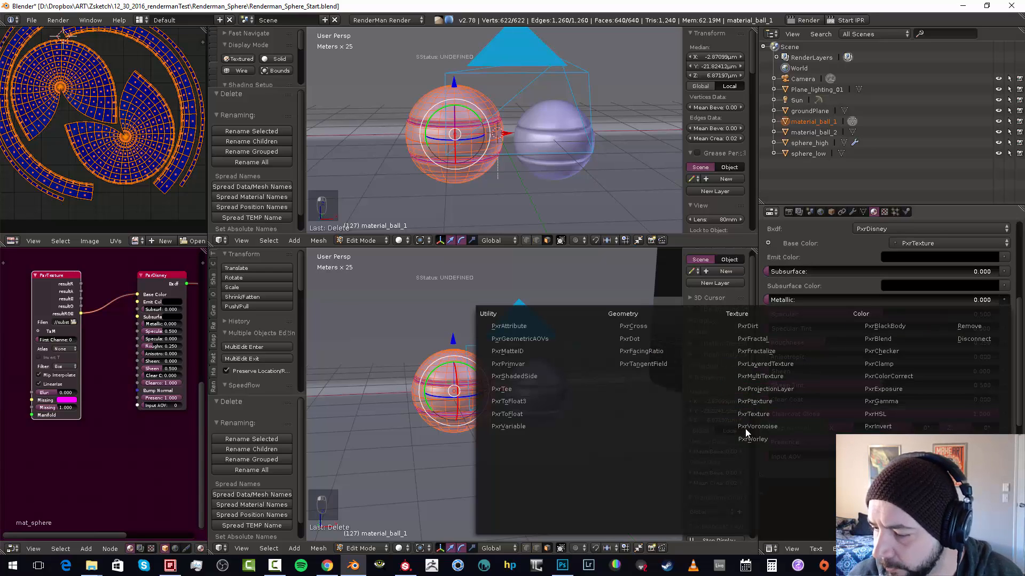
pyautogui.click(758, 420)
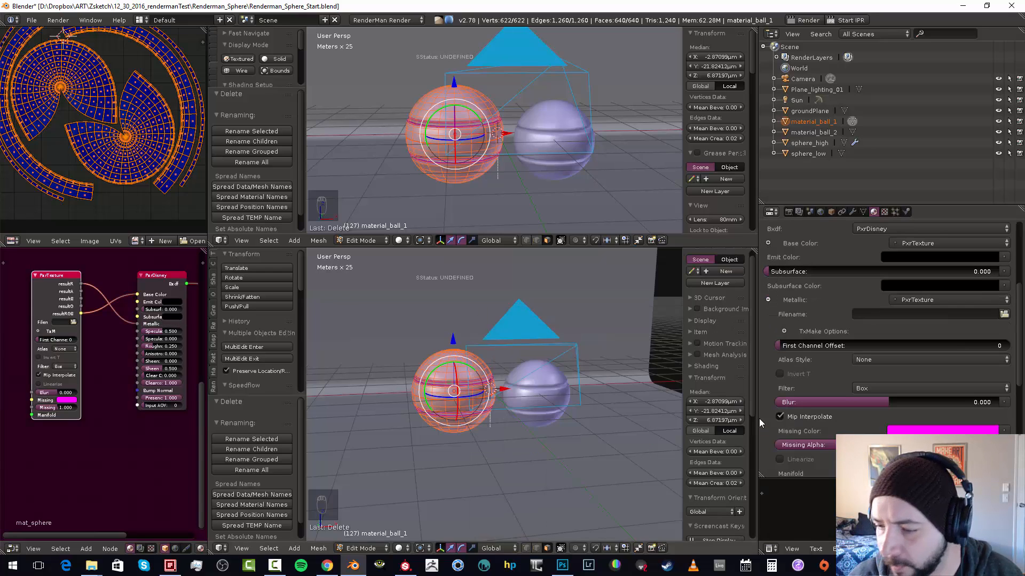
pyautogui.click(1004, 314)
pyautogui.click(60, 265)
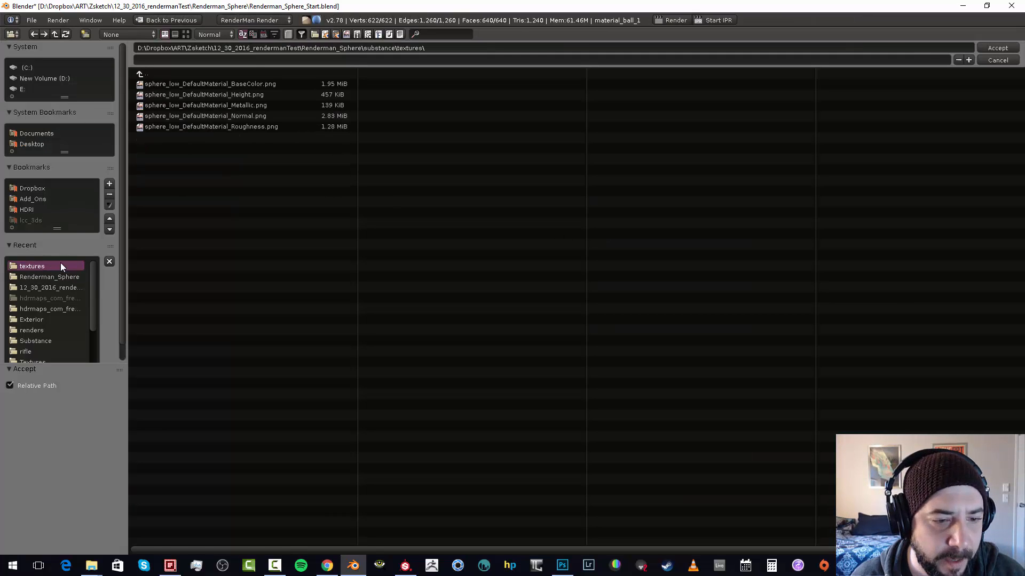
pyautogui.doubleClick(242, 105)
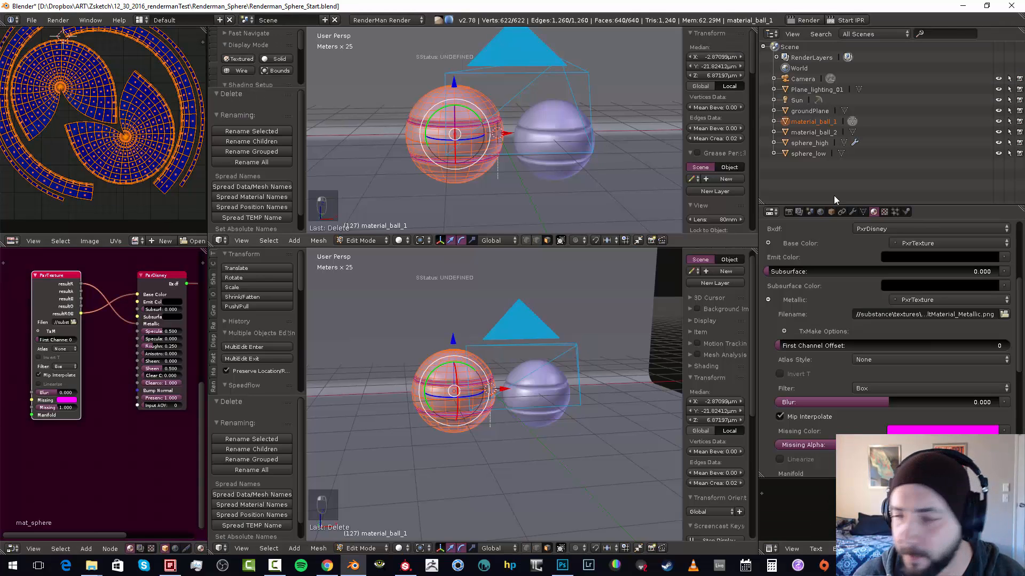
pyautogui.click(772, 301)
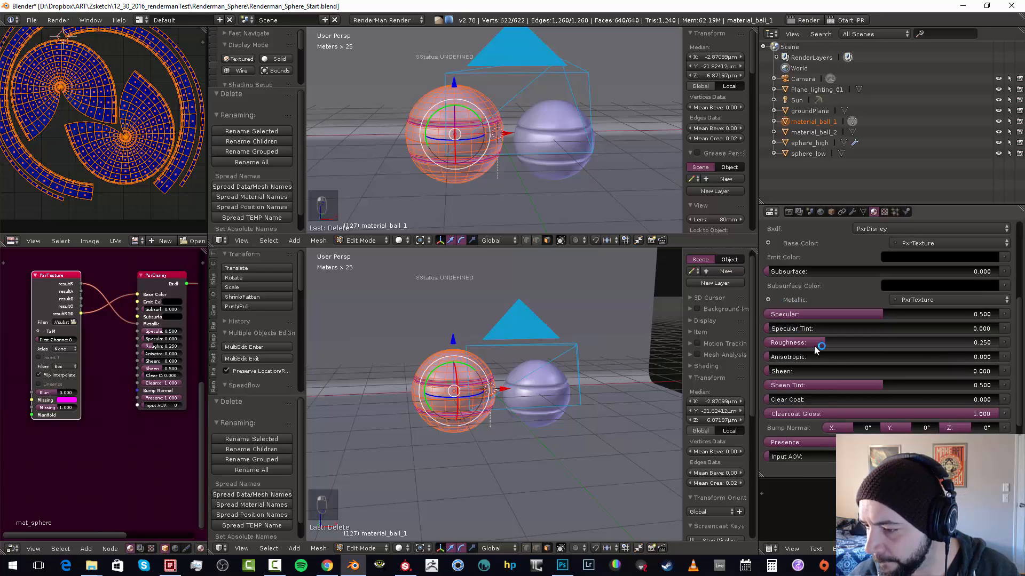
# Connect a PxrTexture to Roughness, load sphere_low_DefaultMaterial_Roughness.png, and collapse the texture's settings
pyautogui.click(1005, 343)
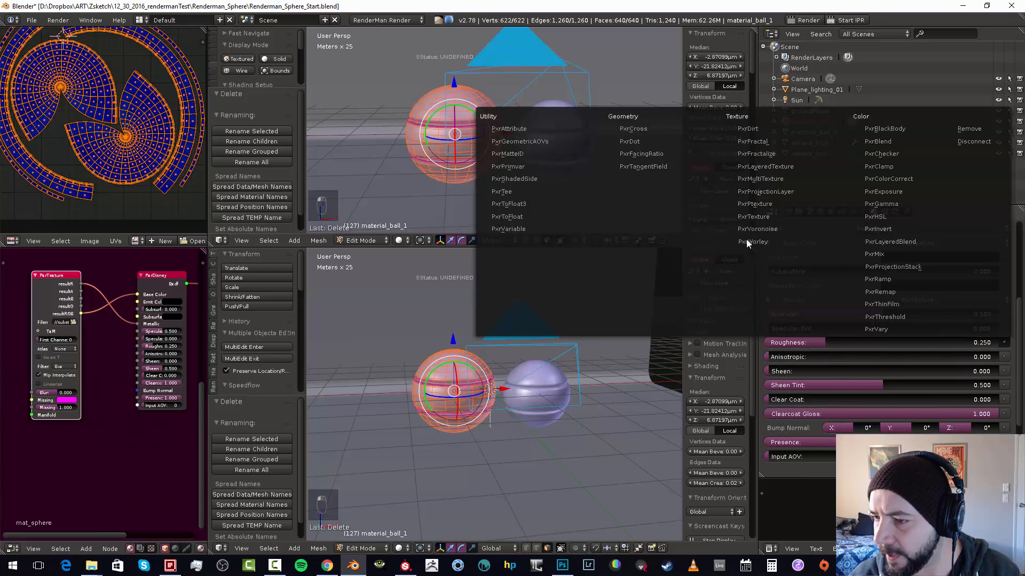
pyautogui.click(754, 216)
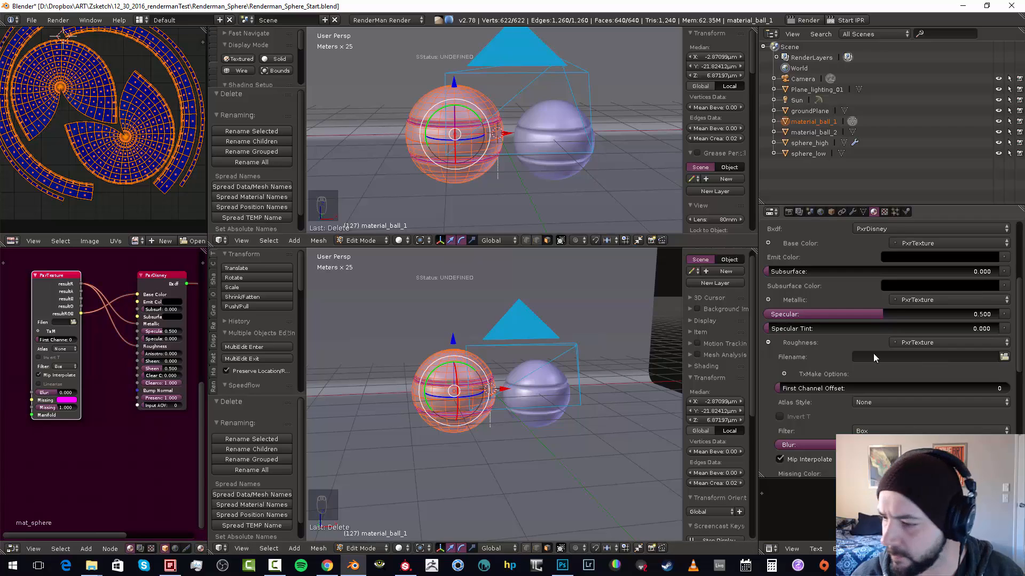
pyautogui.click(1003, 357)
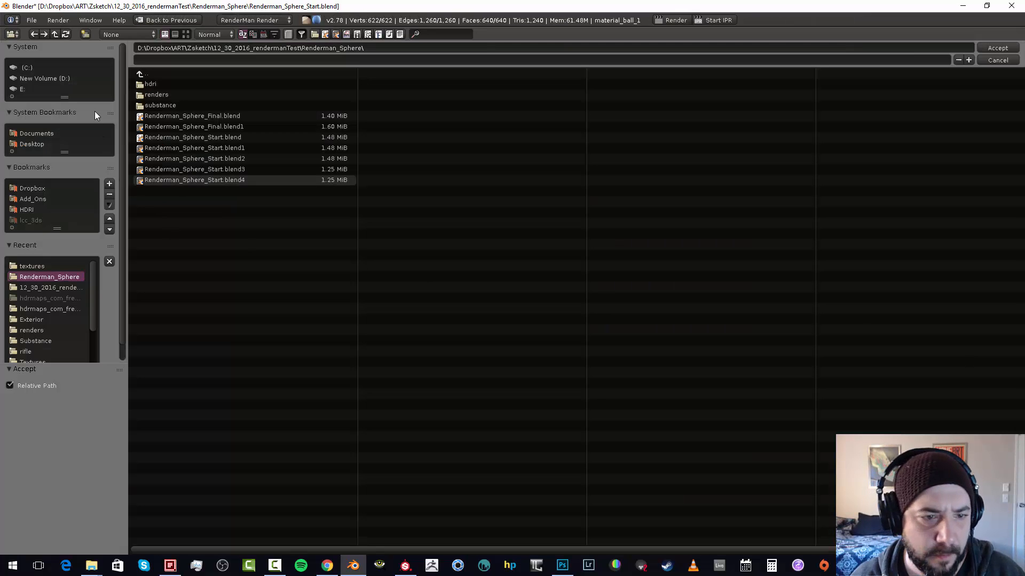
pyautogui.click(34, 266)
pyautogui.doubleClick(244, 127)
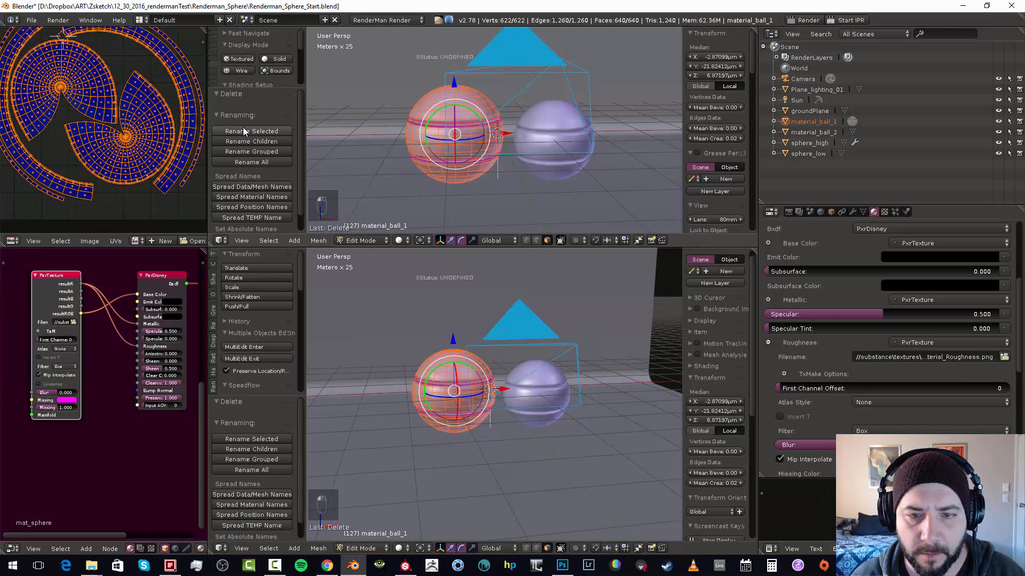
pyautogui.click(767, 342)
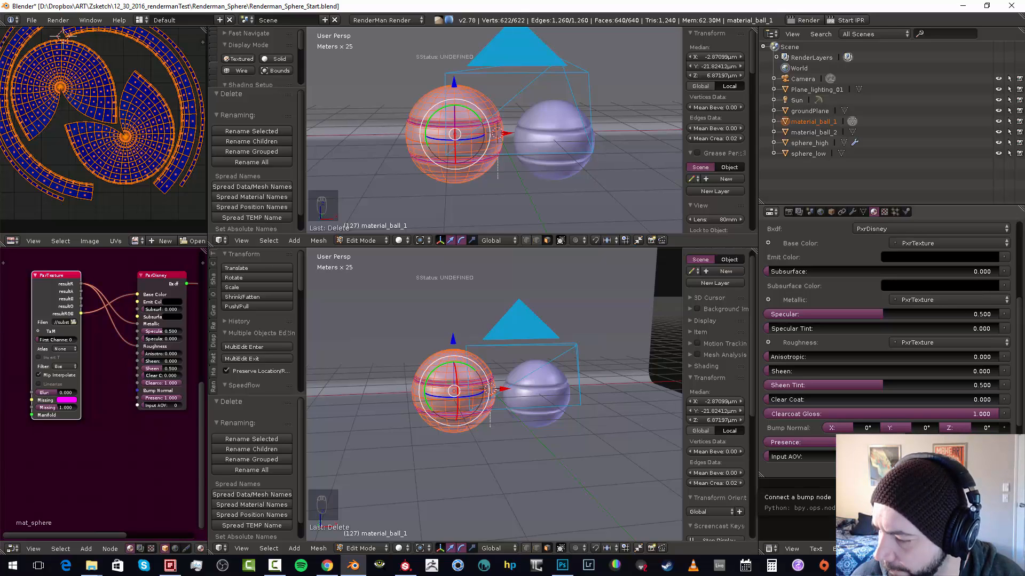
# Add a PxrNormalMap bump node for Bump Normal and place it below the stacked PxrTexture nodes
pyautogui.click(977, 473)
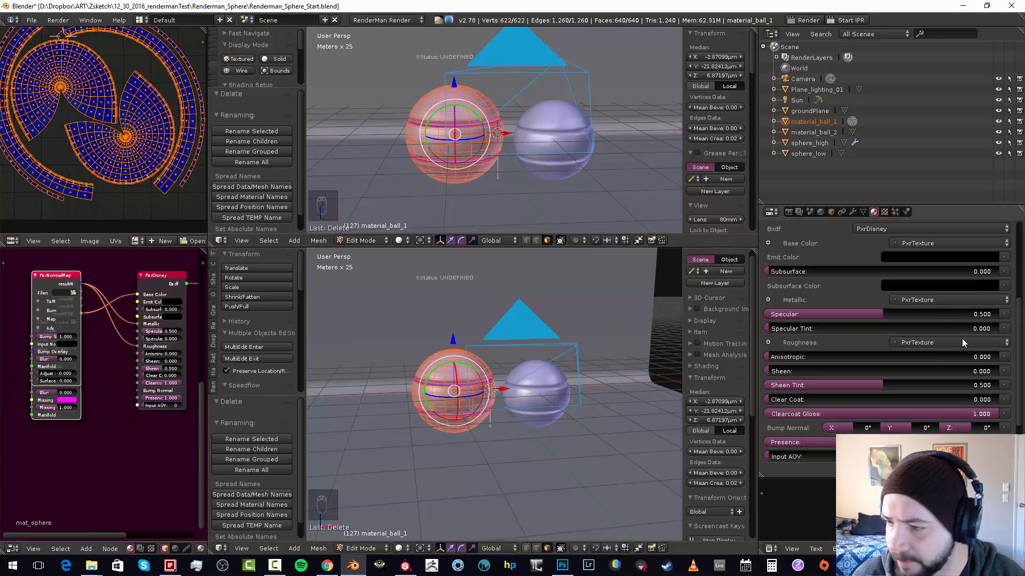
pyautogui.moveTo(53, 278); pyautogui.dragTo(34, 461)
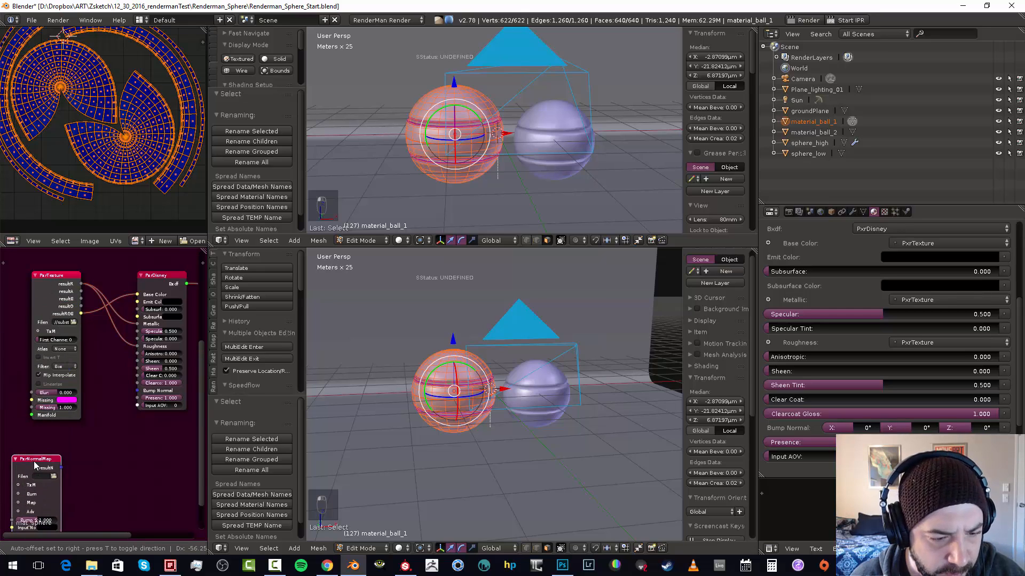
pyautogui.moveTo(34, 461); pyautogui.dragTo(60, 371, button='middle')
pyautogui.moveTo(54, 369); pyautogui.dragTo(67, 365)
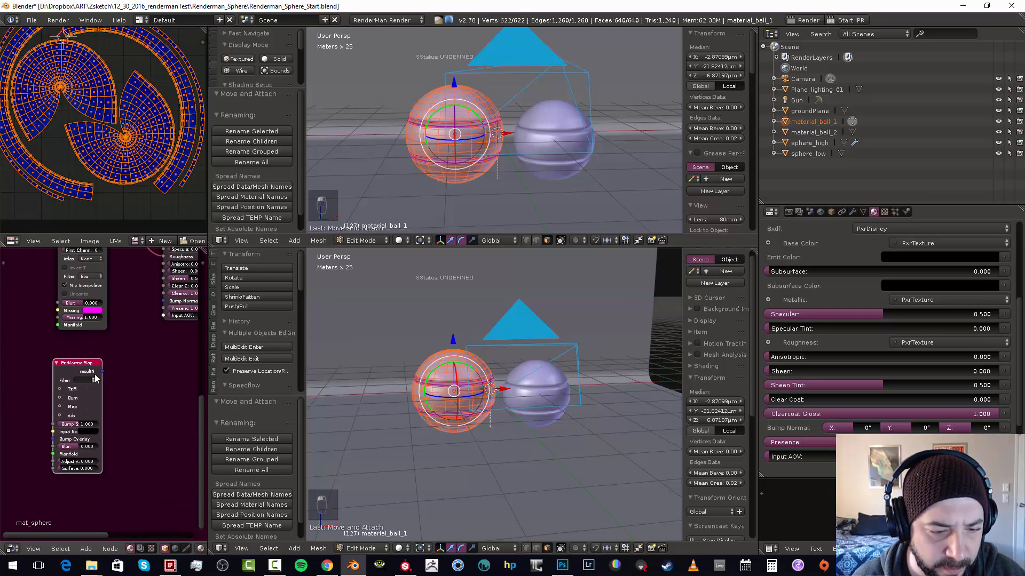
# Load sphere_low_DefaultMaterial_Normal.png from the textures folder into the PxrNormalMap node
pyautogui.click(94, 384)
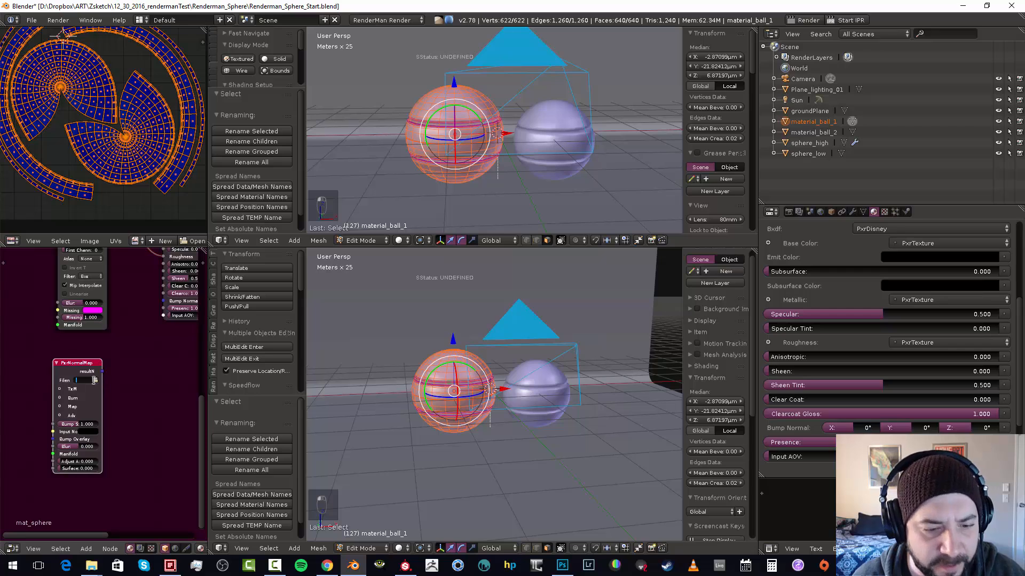
pyautogui.click(95, 380)
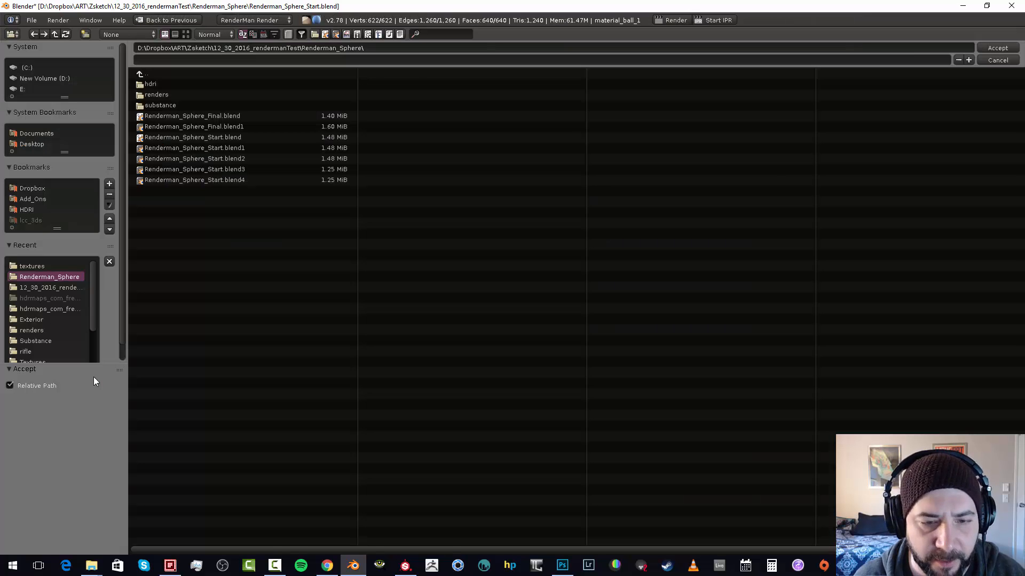
pyautogui.click(55, 261)
pyautogui.doubleClick(229, 117)
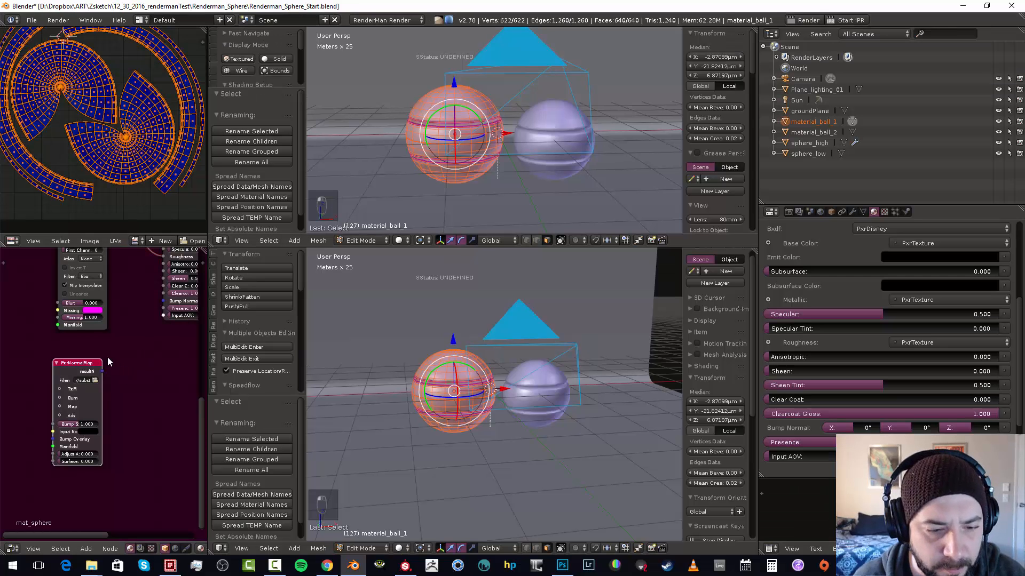
# Connect the PxrNormalMap's resultN output to the PxrDisney node's Bump Normal input and check the linked map in the material settings
pyautogui.moveTo(100, 371); pyautogui.dragTo(118, 365)
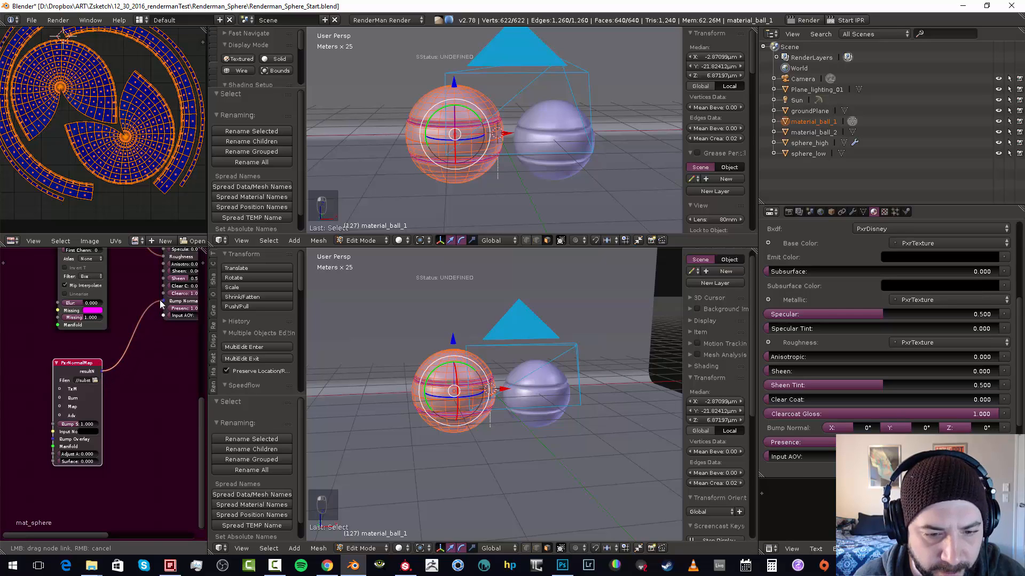
pyautogui.moveTo(160, 304); pyautogui.dragTo(164, 301)
pyautogui.scroll(5, 88, 396)
pyautogui.hotkey('ctrl', 'Up')
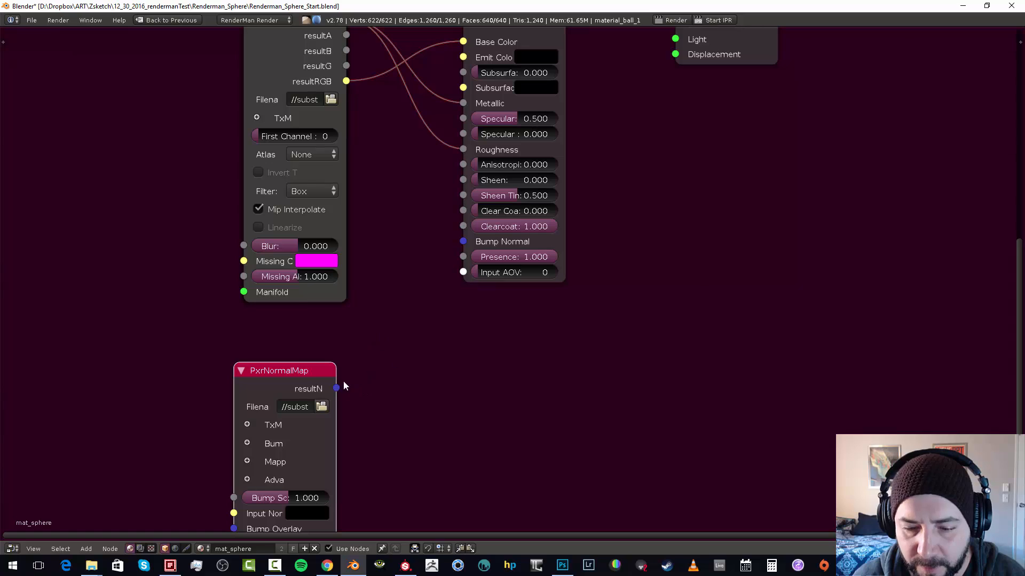
pyautogui.moveTo(293, 369); pyautogui.dragTo(239, 326)
pyautogui.moveTo(281, 365); pyautogui.dragTo(460, 243)
pyautogui.moveTo(450, 260); pyautogui.dragTo(428, 382, button='middle')
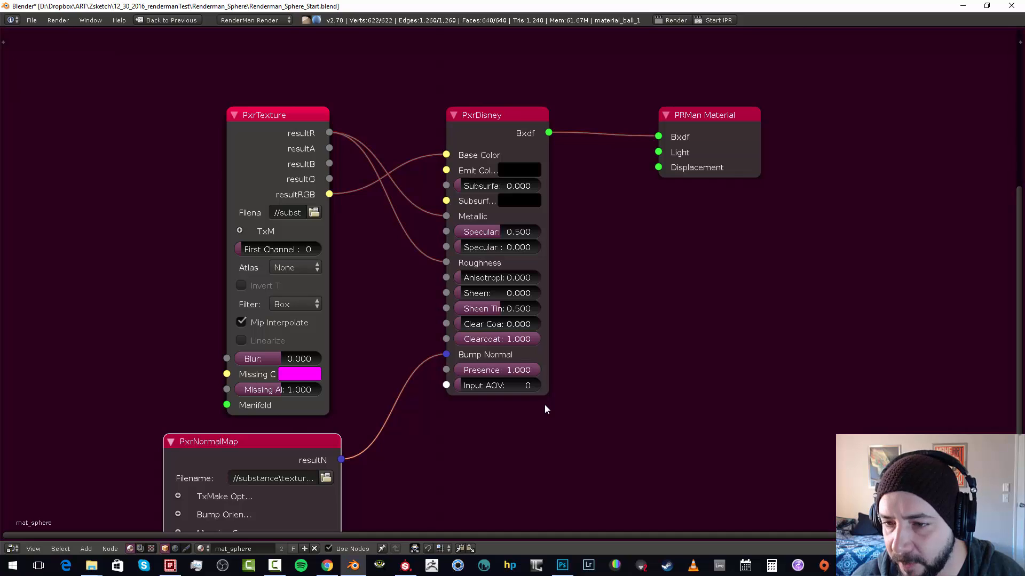
pyautogui.hotkey('shift', 'space')
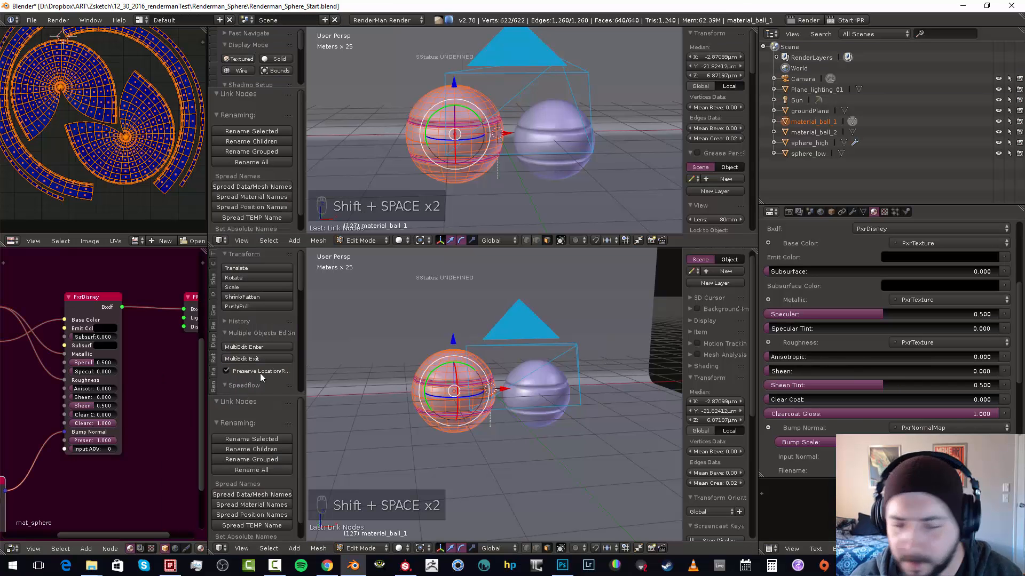
pyautogui.scroll(-4, 875, 400)
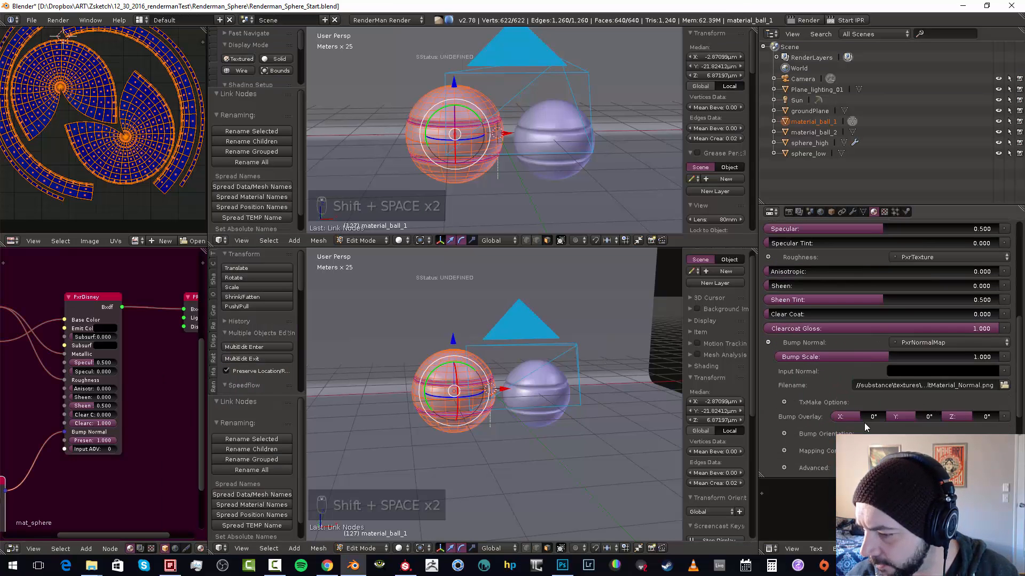
pyautogui.scroll(-7, 843, 430)
pyautogui.scroll(8, 839, 414)
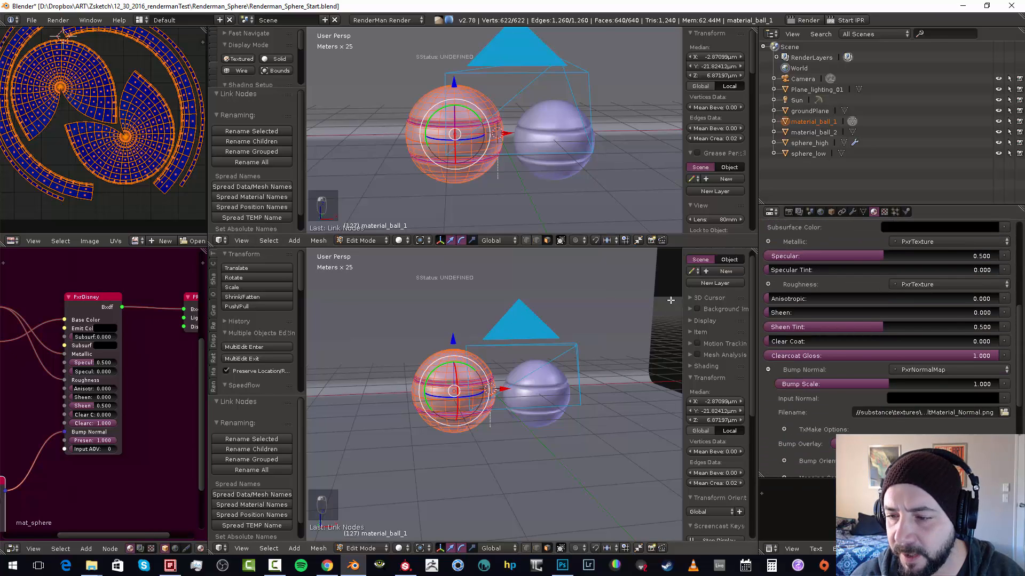
# Leave Edit Mode, select the camera, and show the camera view in the upper 3D viewport with the lower one in perspective
pyautogui.press('Tab')
pyautogui.rightClick(562, 77)
pyautogui.rightClick(568, 76)
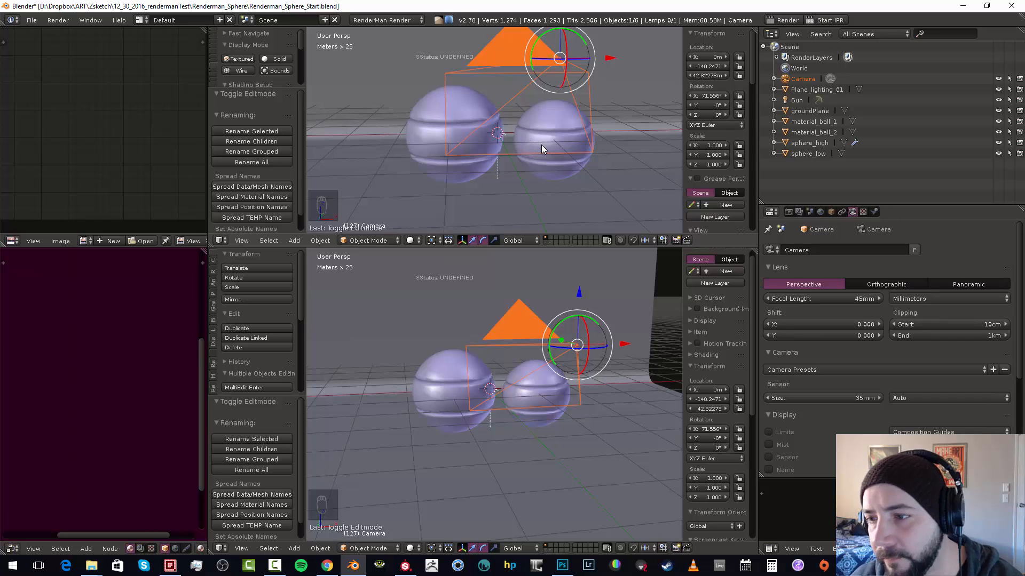
pyautogui.moveTo(534, 150); pyautogui.dragTo(557, 168, button='middle')
pyautogui.scroll(-4, 563, 170)
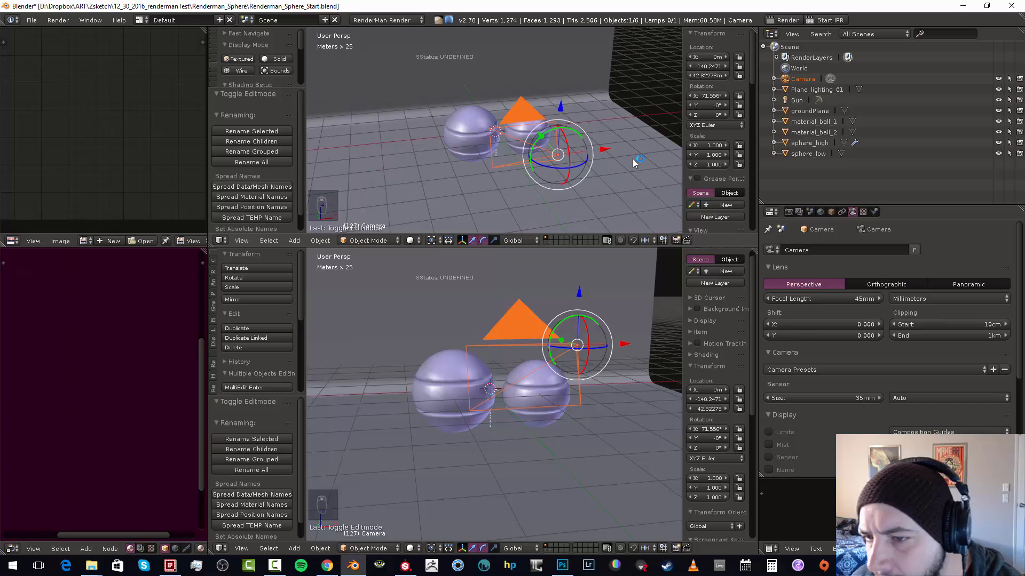
pyautogui.press('KP_0')
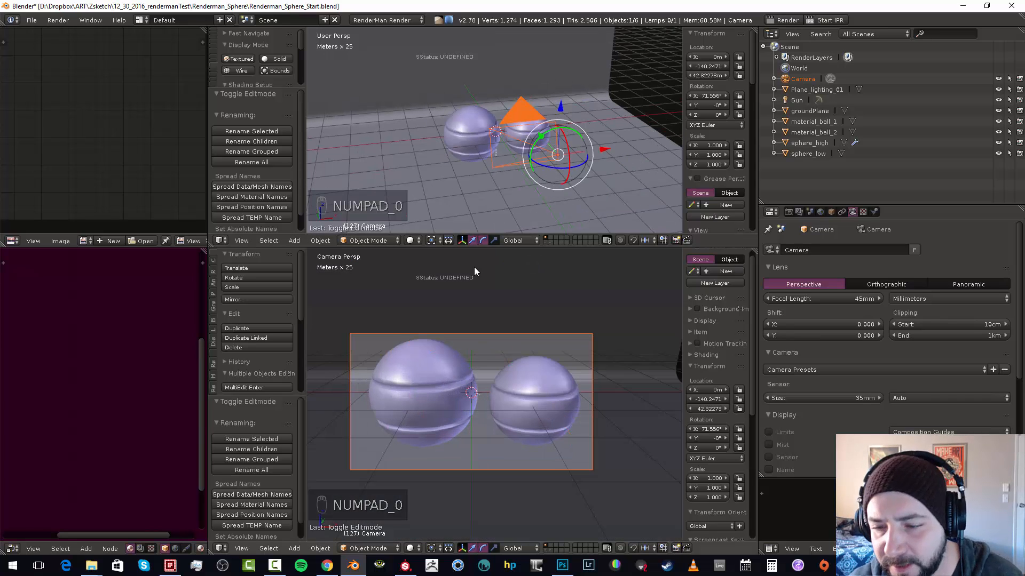
pyautogui.moveTo(469, 320); pyautogui.dragTo(513, 288, button='middle')
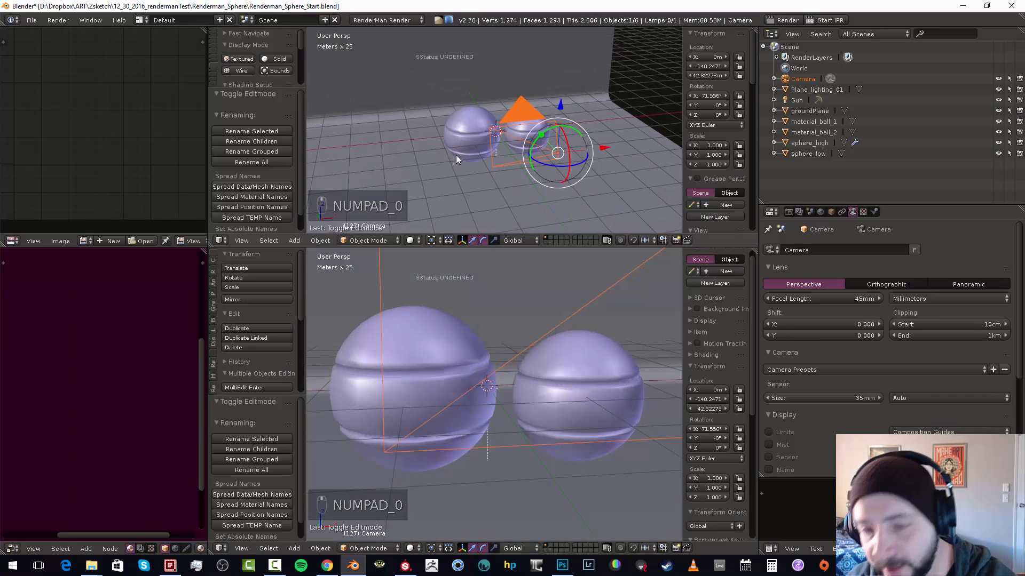
pyautogui.press('KP_0')
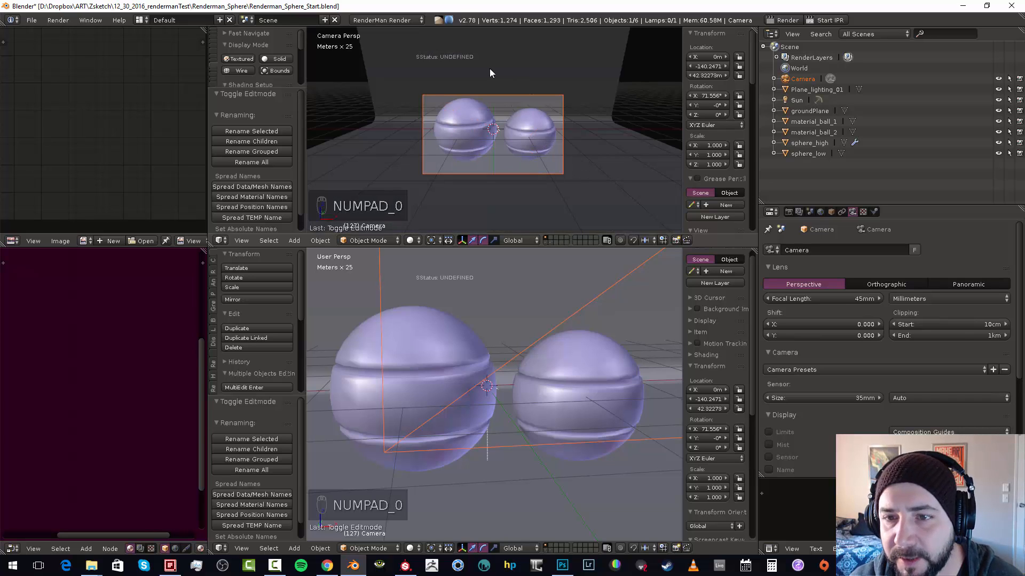
# Reframe the two balls by moving the camera to about Y -138.16 m and Z 44.37 m
pyautogui.scroll(-6, 544, 412)
pyautogui.moveTo(438, 380); pyautogui.dragTo(533, 373, button='middle')
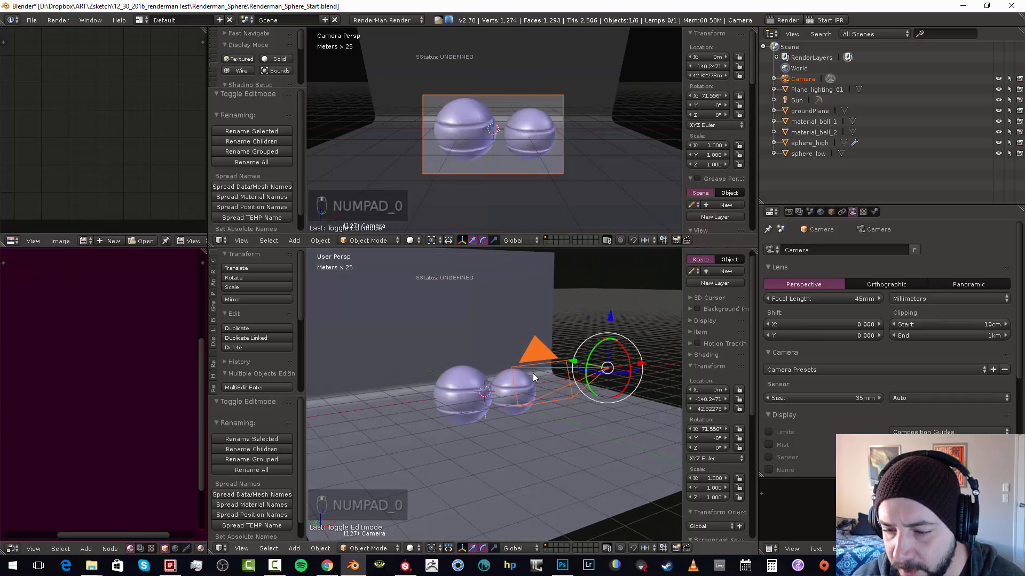
pyautogui.moveTo(650, 366); pyautogui.dragTo(622, 418, button='middle')
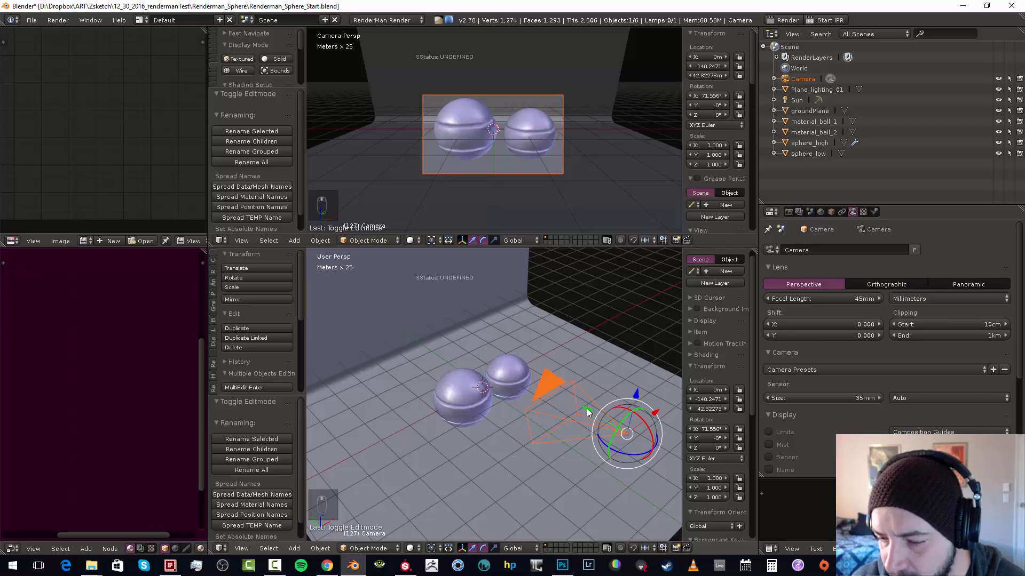
pyautogui.moveTo(587, 409); pyautogui.dragTo(587, 413)
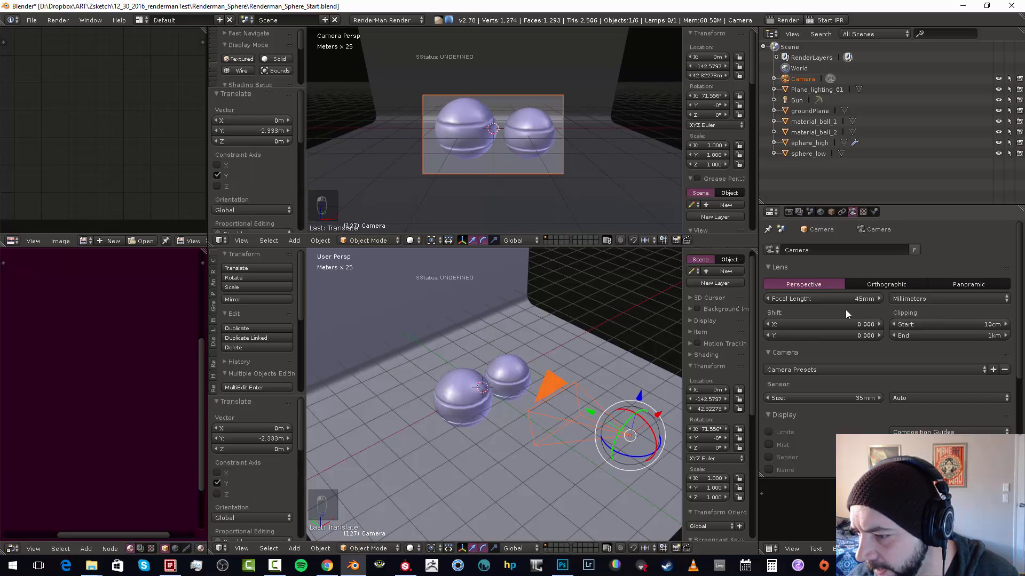
pyautogui.scroll(-3, 811, 409)
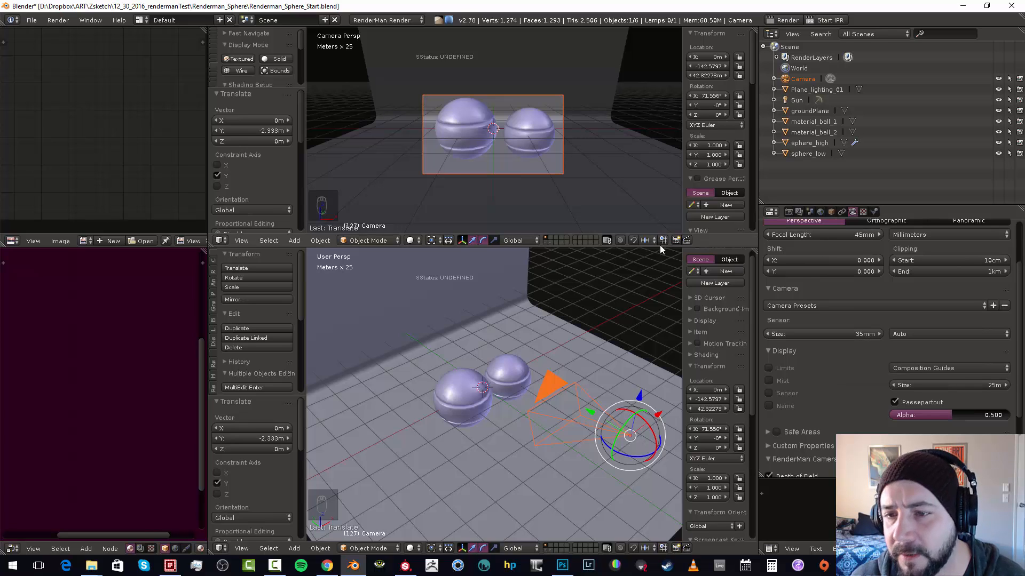
pyautogui.moveTo(589, 409)
pyautogui.mouseDown()
pyautogui.moveTo(598, 395)
pyautogui.moveTo(635, 393)
pyautogui.moveTo(582, 402)
pyautogui.mouseUp()
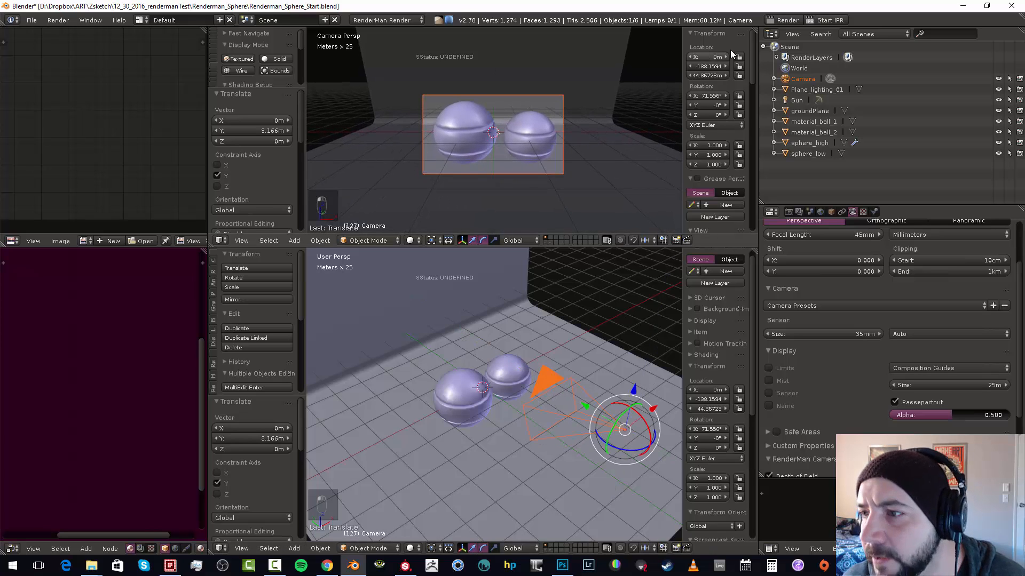
# Run an interactive IPR preview, enlarge the rendered image to inspect both material balls, and stop the IPR
pyautogui.click(831, 20)
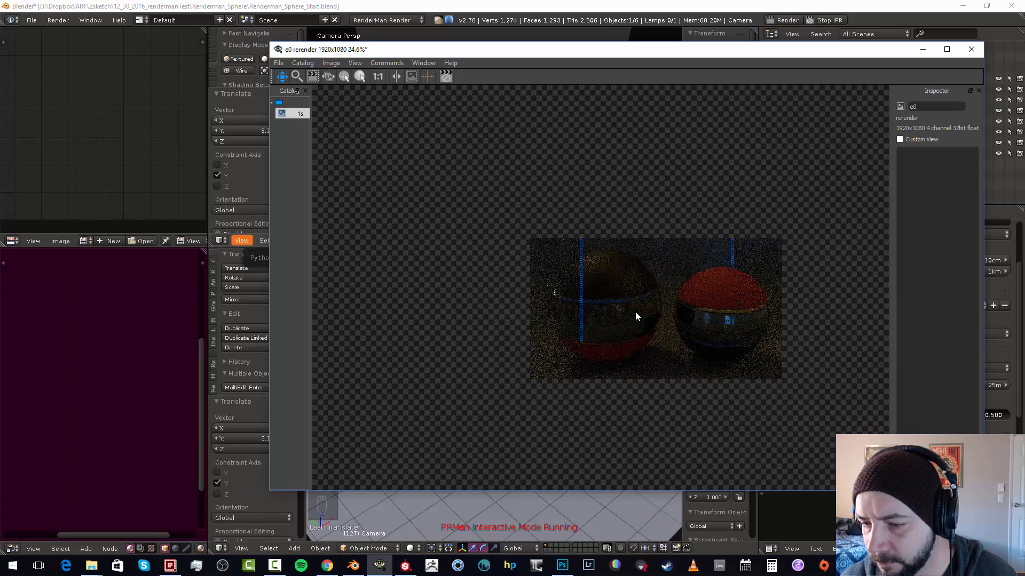
pyautogui.moveTo(775, 353); pyautogui.dragTo(646, 283)
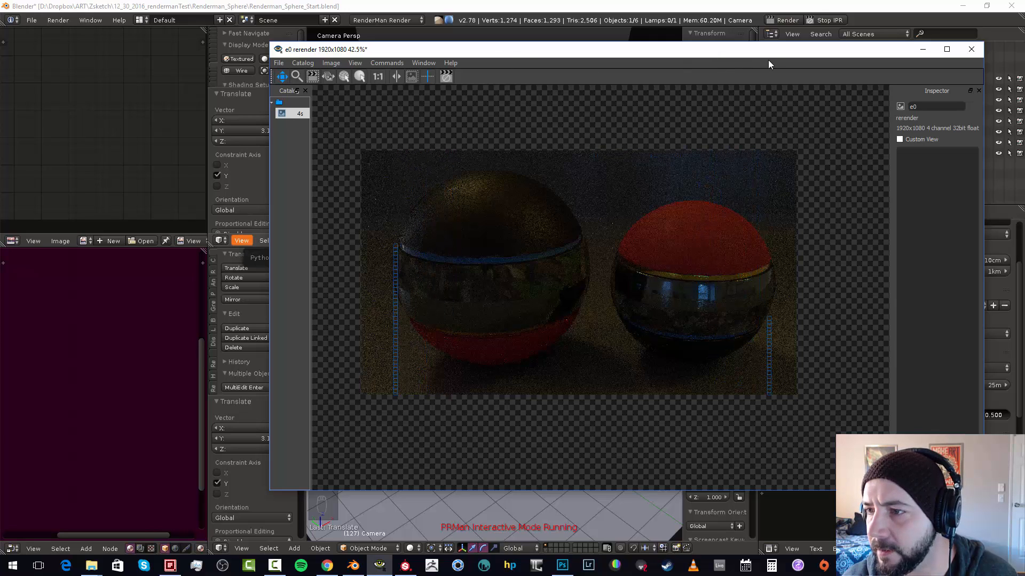
pyautogui.moveTo(770, 56); pyautogui.dragTo(593, 105)
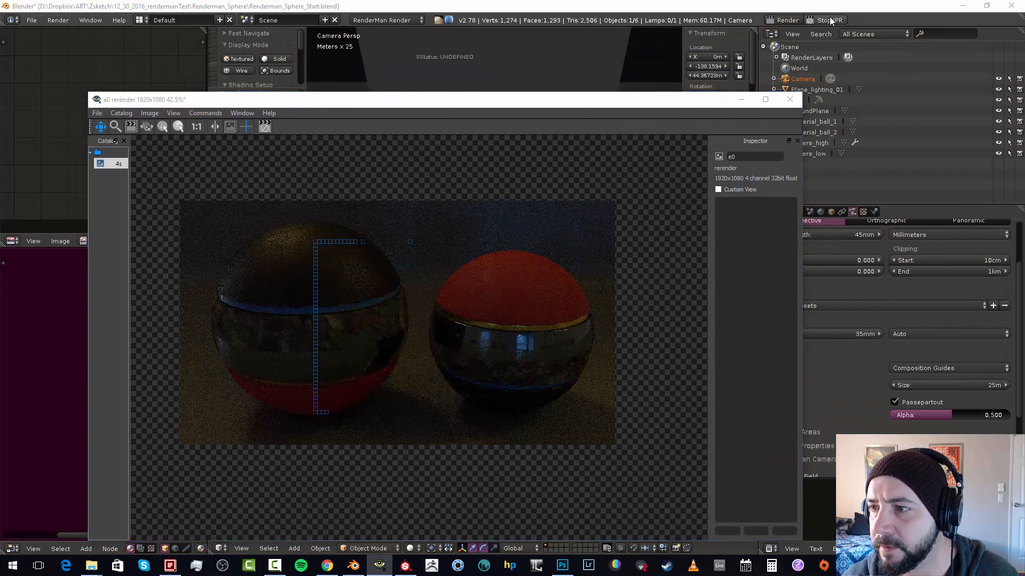
pyautogui.click(830, 20)
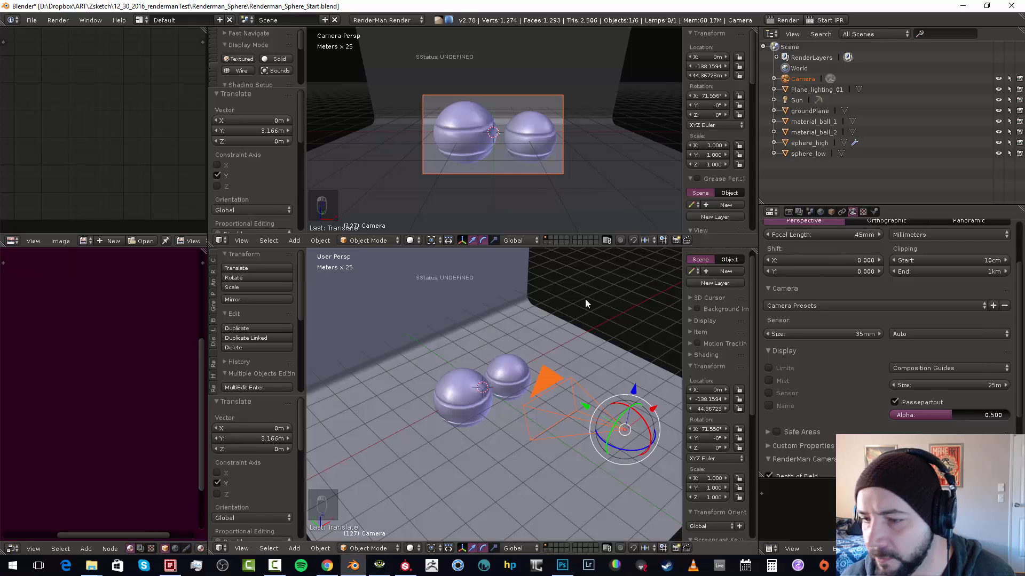
# Create a new material on Plane_lighting_01 and set its Bxdf to PxrDisney
pyautogui.press('a')
pyautogui.press('a')
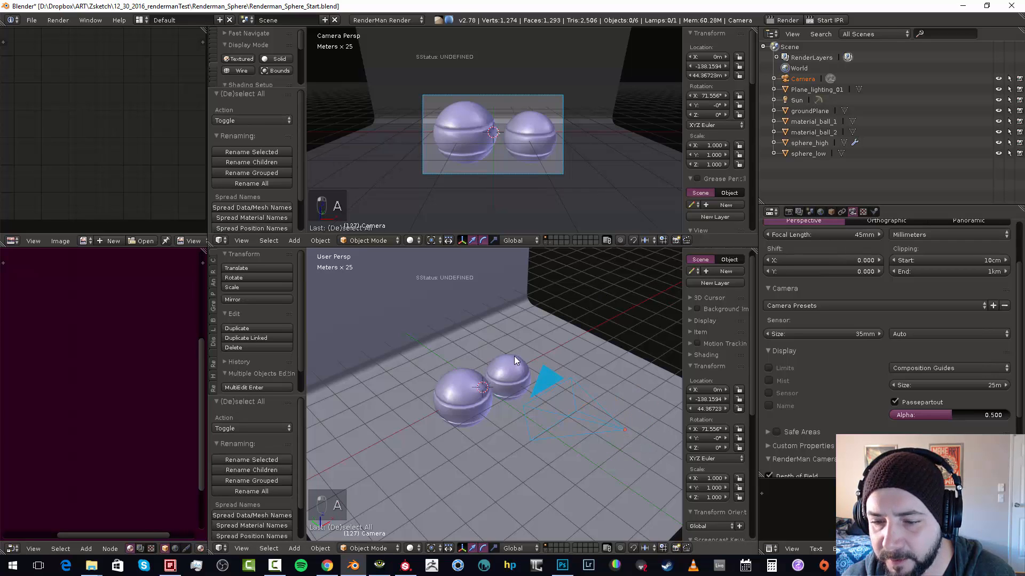
pyautogui.press('a')
pyautogui.press('a')
pyautogui.press('a')
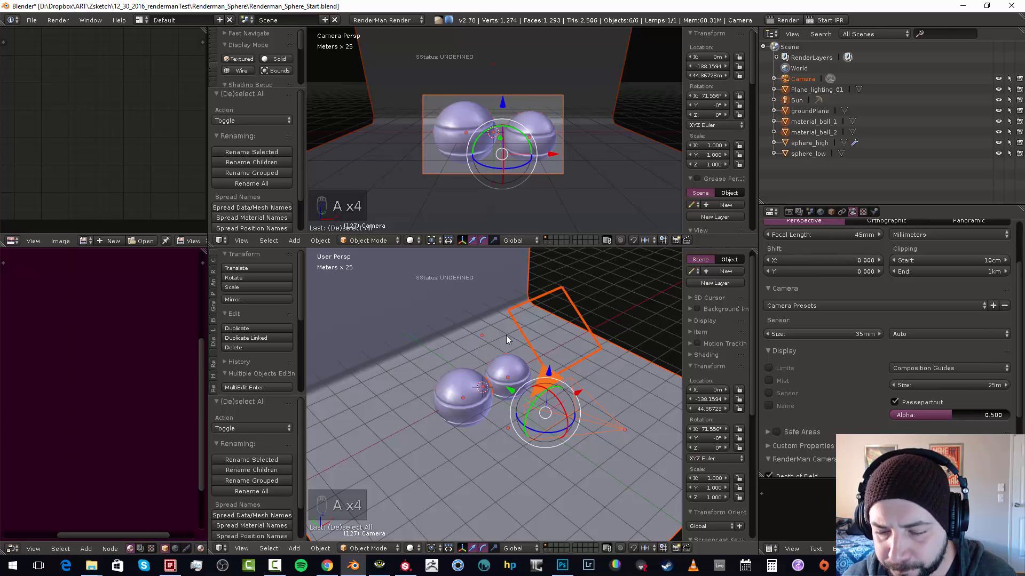
pyautogui.moveTo(523, 318); pyautogui.dragTo(600, 286, button='middle')
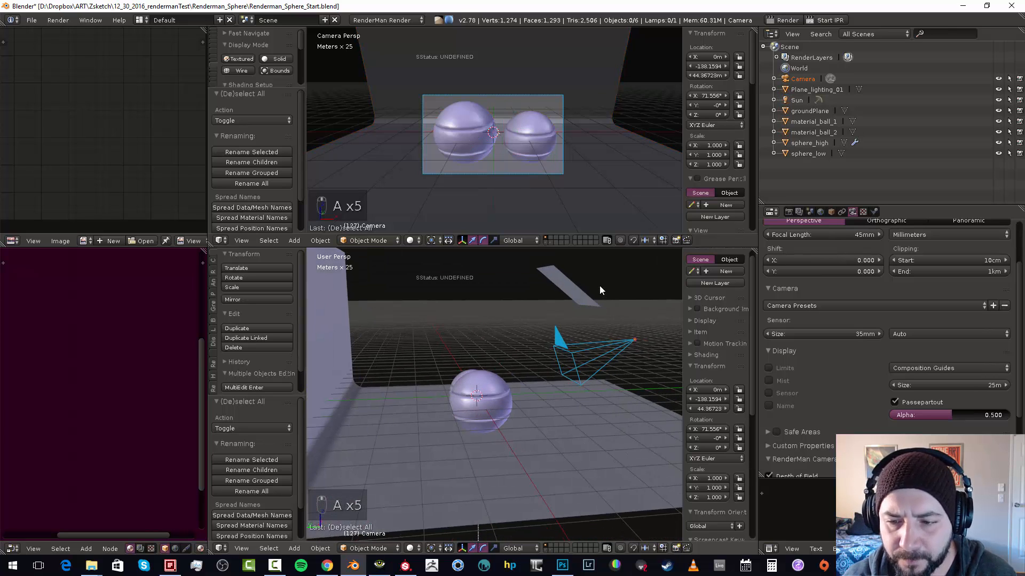
pyautogui.rightClick(581, 297)
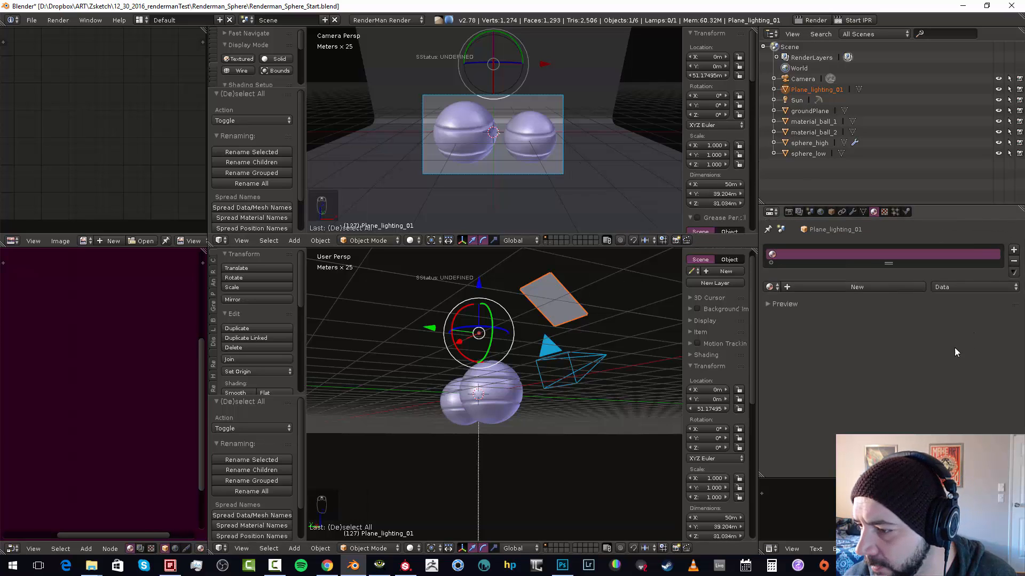
pyautogui.click(808, 288)
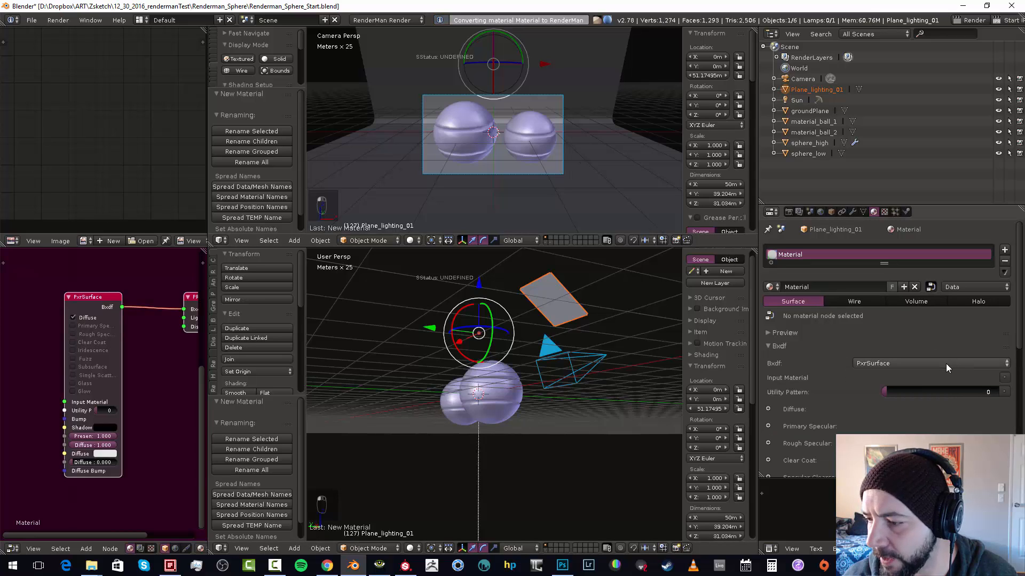
pyautogui.click(945, 364)
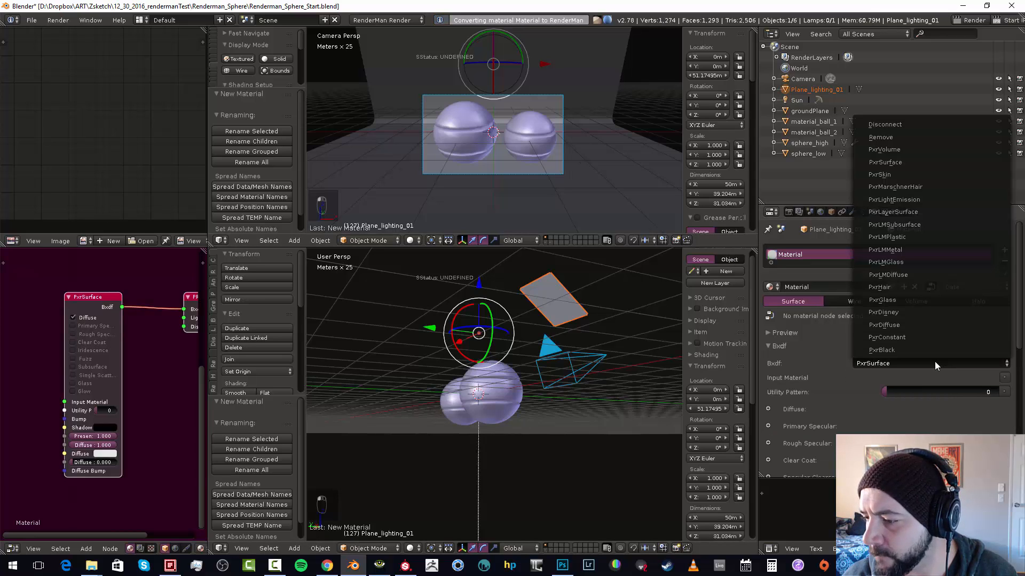
pyautogui.click(905, 313)
# Change the Base Color of the lighting plane's PxrDisney material to near-white
pyautogui.scroll(-4, 885, 329)
pyautogui.scroll(-4, 892, 342)
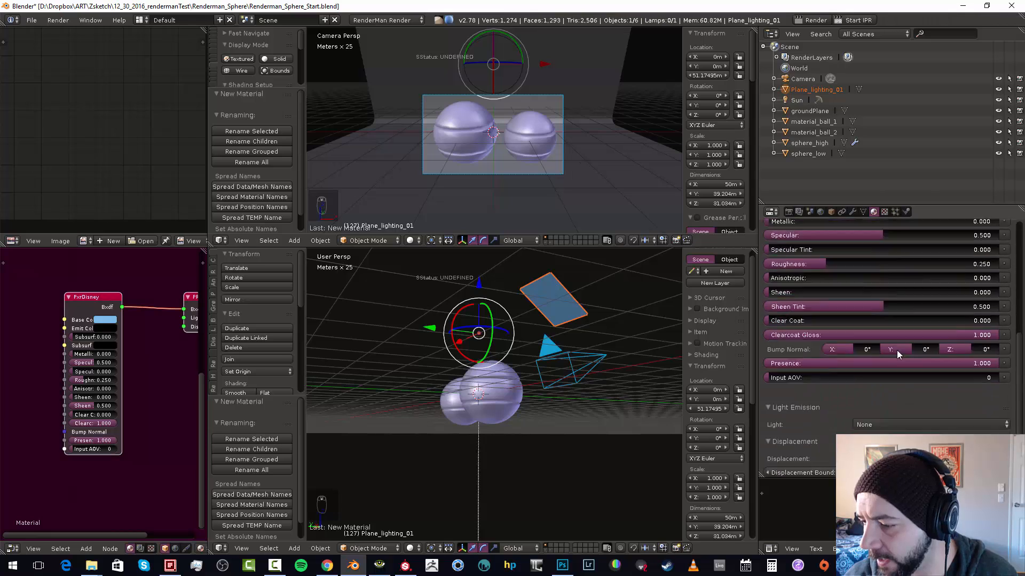
pyautogui.scroll(5, 898, 351)
pyautogui.click(943, 296)
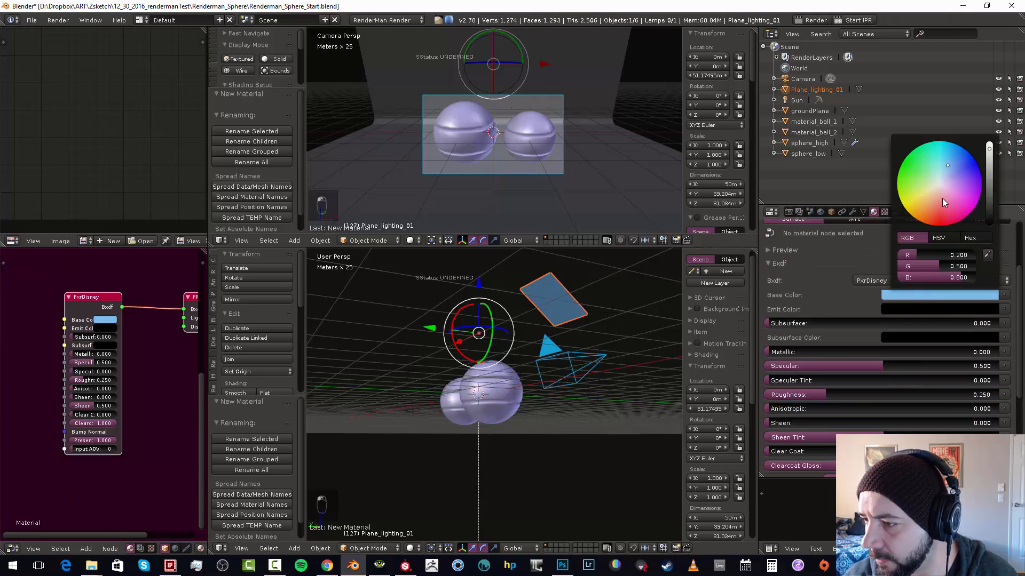
pyautogui.click(940, 184)
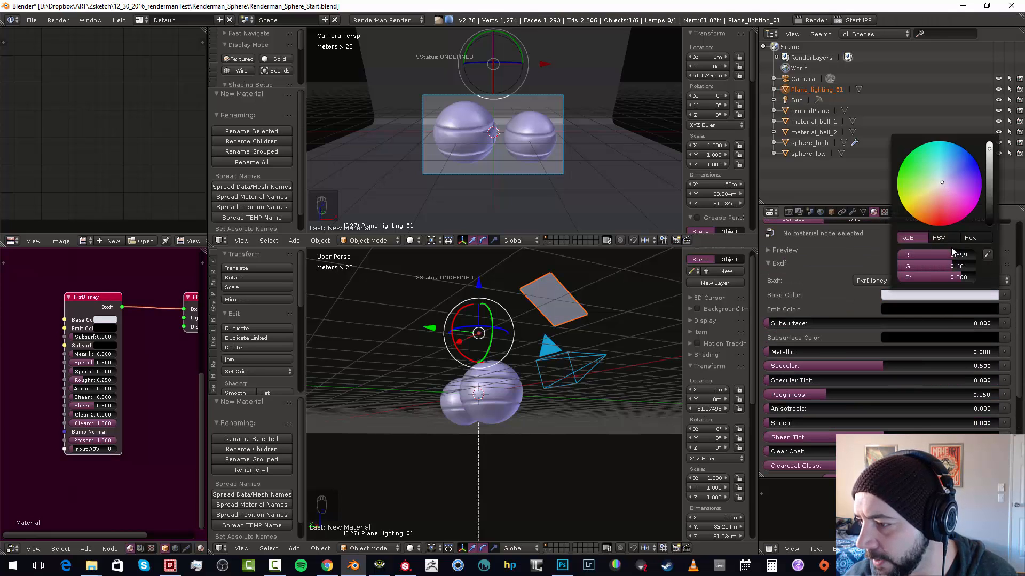
pyautogui.moveTo(942, 186); pyautogui.dragTo(939, 185)
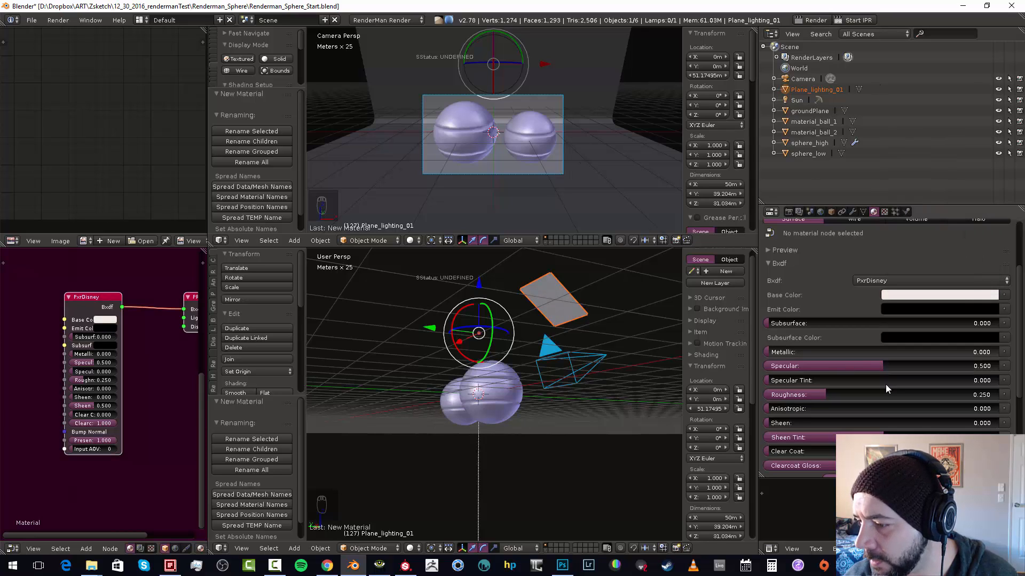
# Set the Light Emission of the lighting plane's material to PxrMeshLight, keeping its intensity at 1.0
pyautogui.scroll(-5, 870, 416)
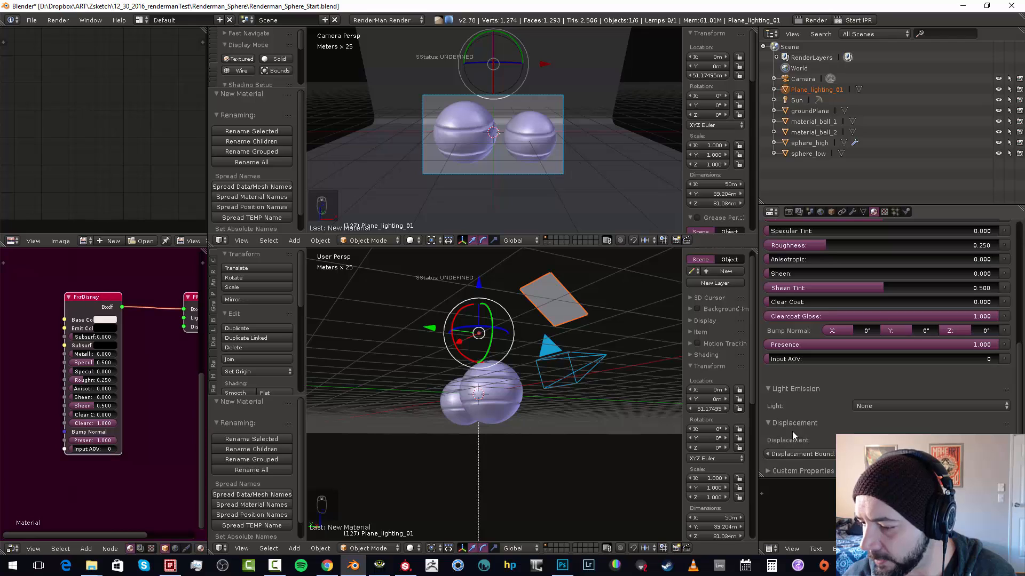
pyautogui.click(873, 405)
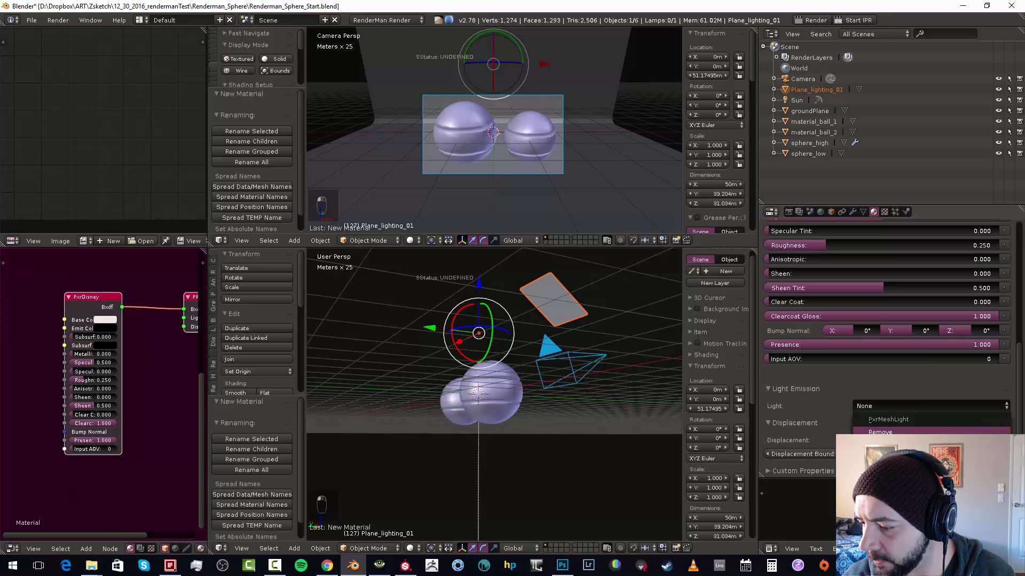
pyautogui.click(882, 419)
pyautogui.scroll(-3, 826, 421)
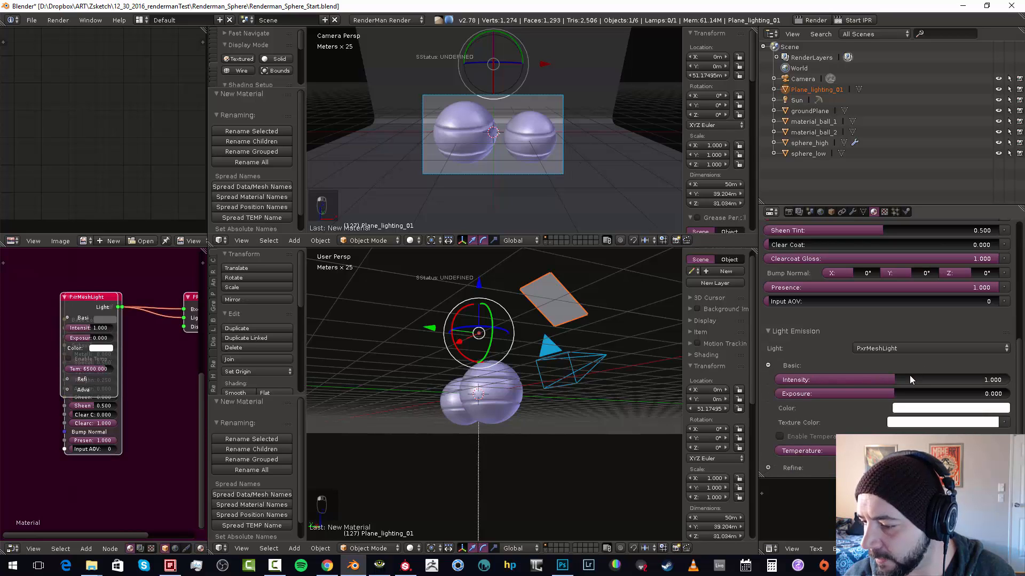
pyautogui.scroll(-4, 777, 427)
pyautogui.scroll(3, 847, 344)
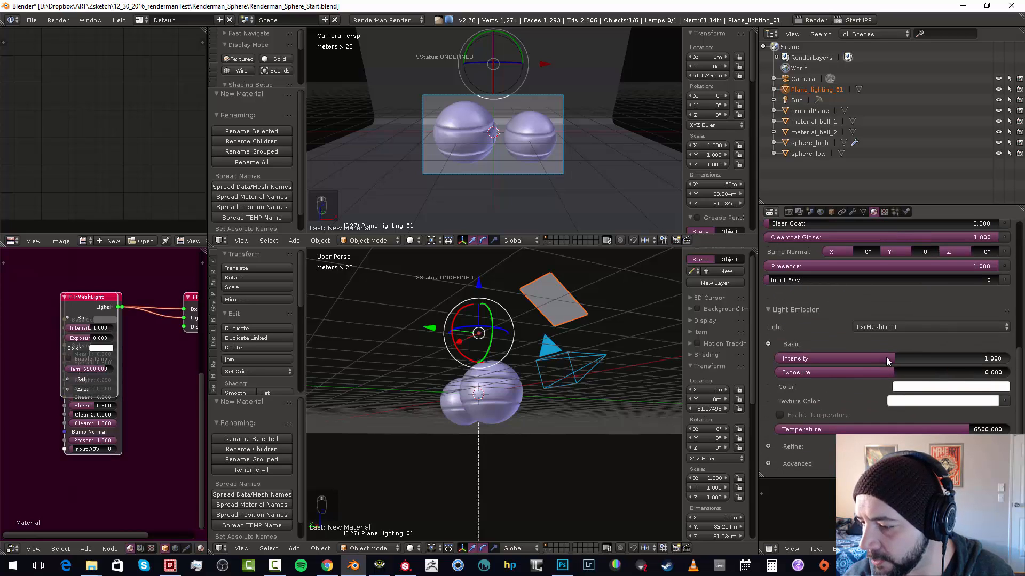
pyautogui.click(886, 357)
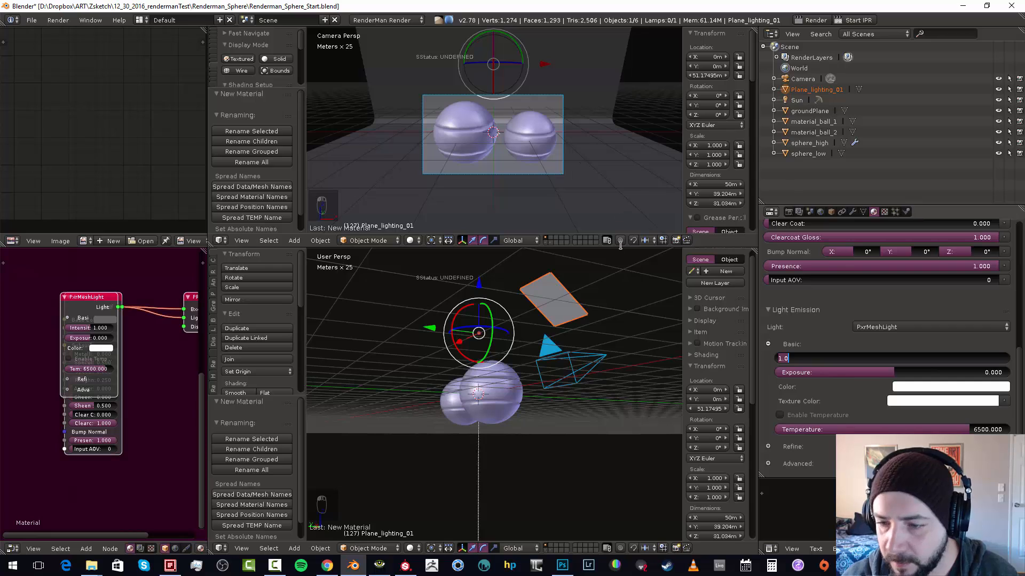
pyautogui.press('Return')
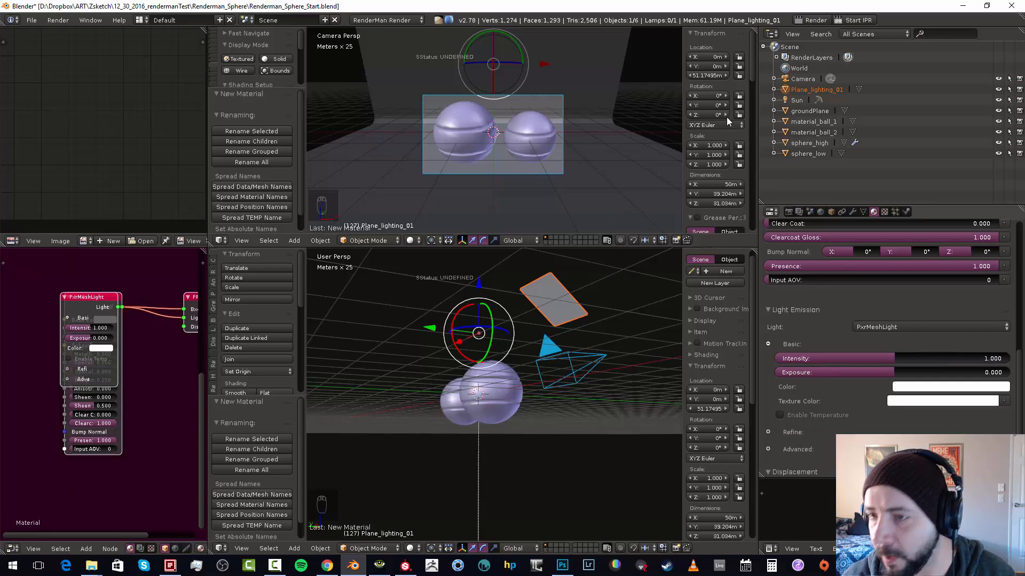
# Start the interactive IPR render and save the scene as a new file named Renderman_Sphere_wip.blend
pyautogui.click(869, 21)
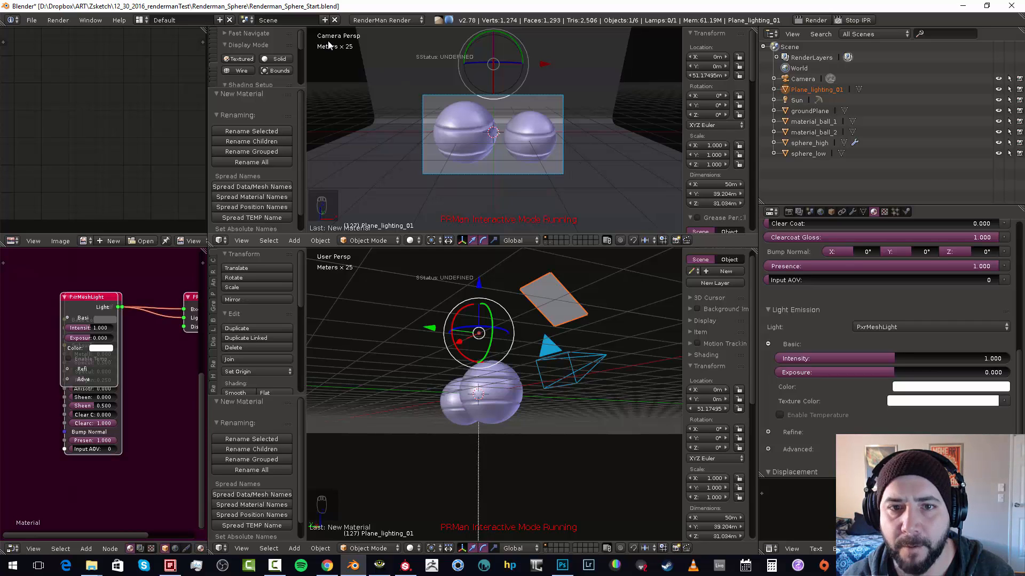
pyautogui.click(31, 20)
pyautogui.click(32, 19)
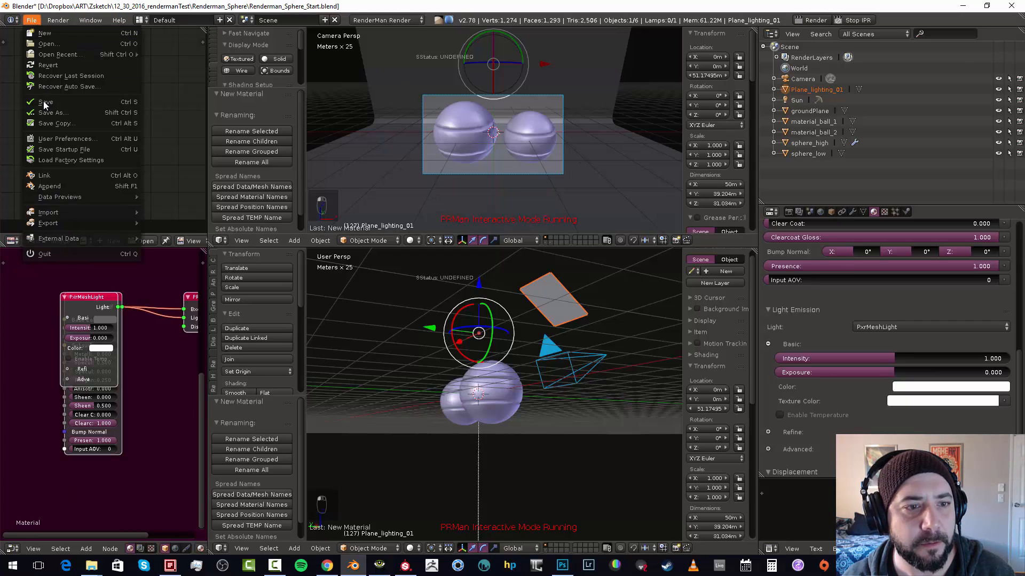
pyautogui.click(46, 115)
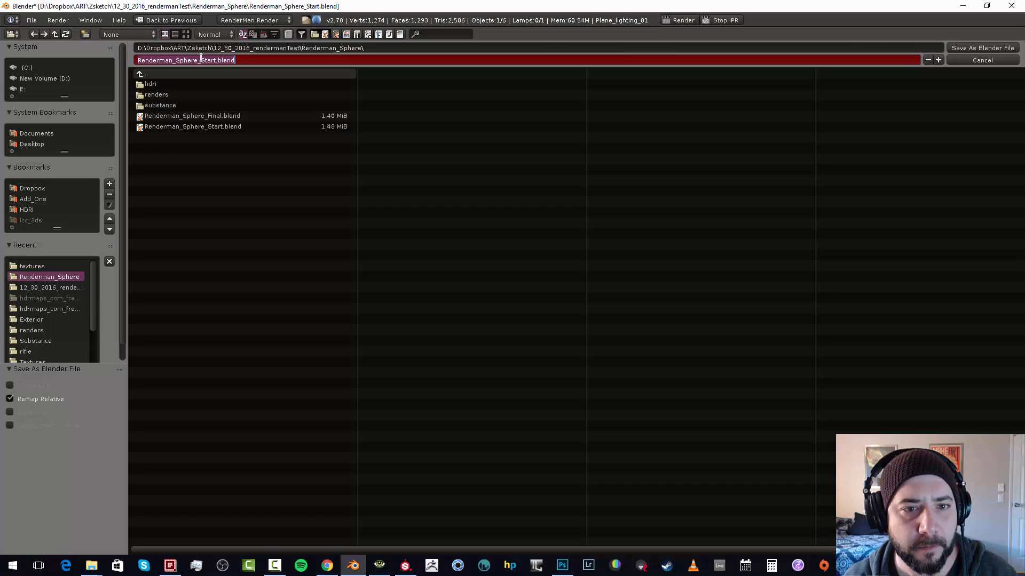
pyautogui.moveTo(201, 60); pyautogui.dragTo(212, 61)
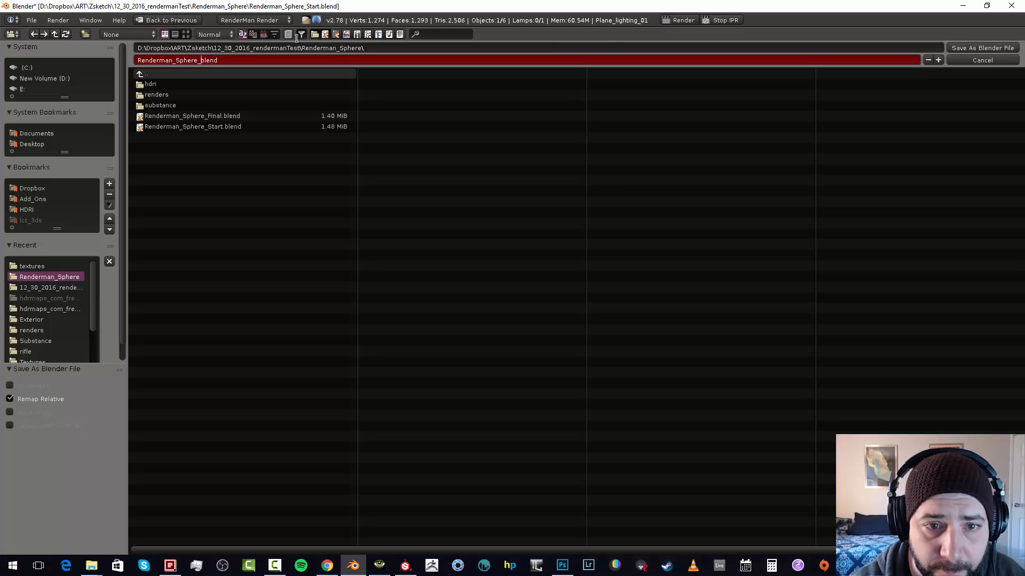
pyautogui.write('wip.')
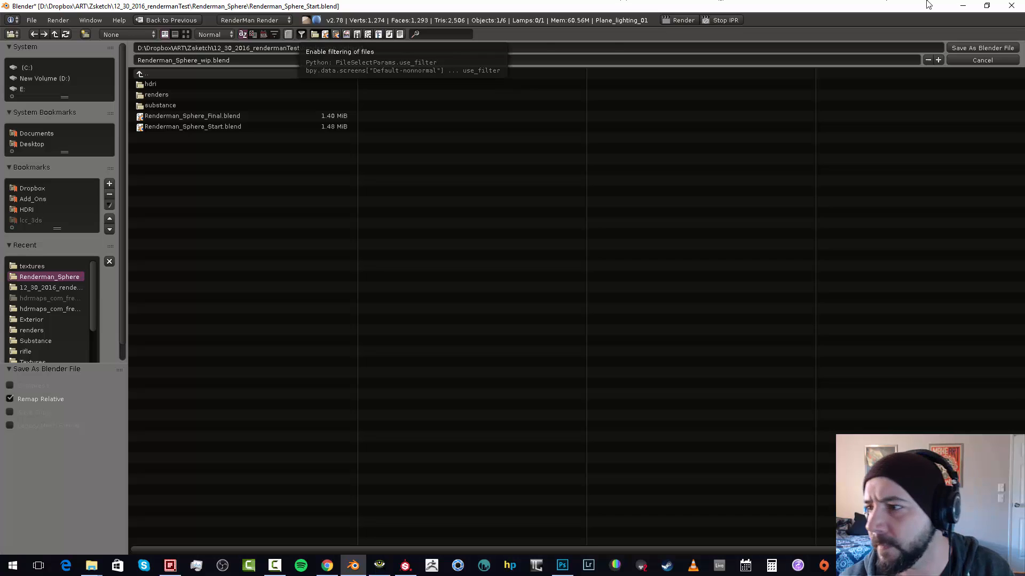
pyautogui.click(965, 47)
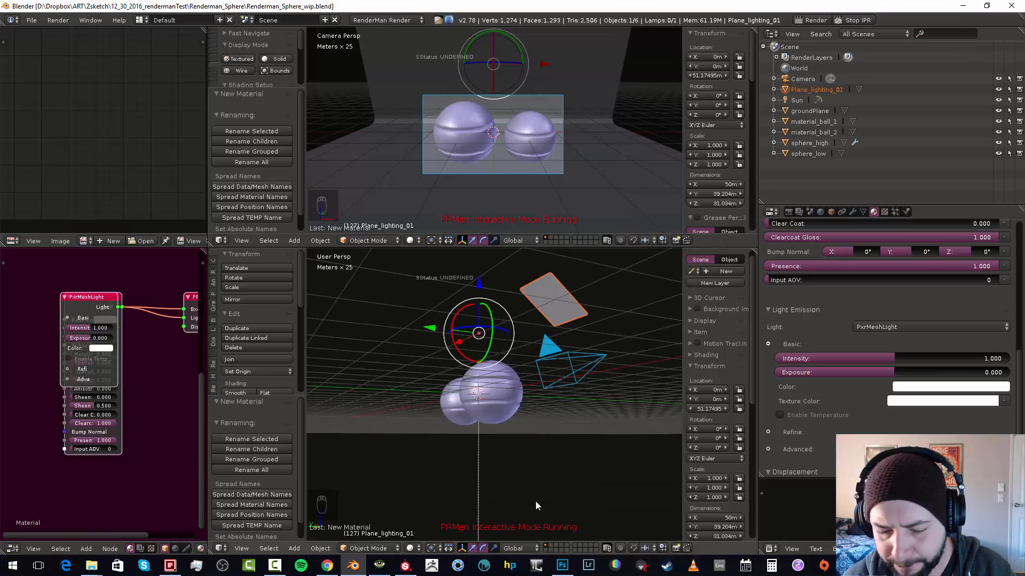
# Examine the IPR render of the two balls alongside the lighting plane's position relative to the camera in the scene
pyautogui.click(380, 566)
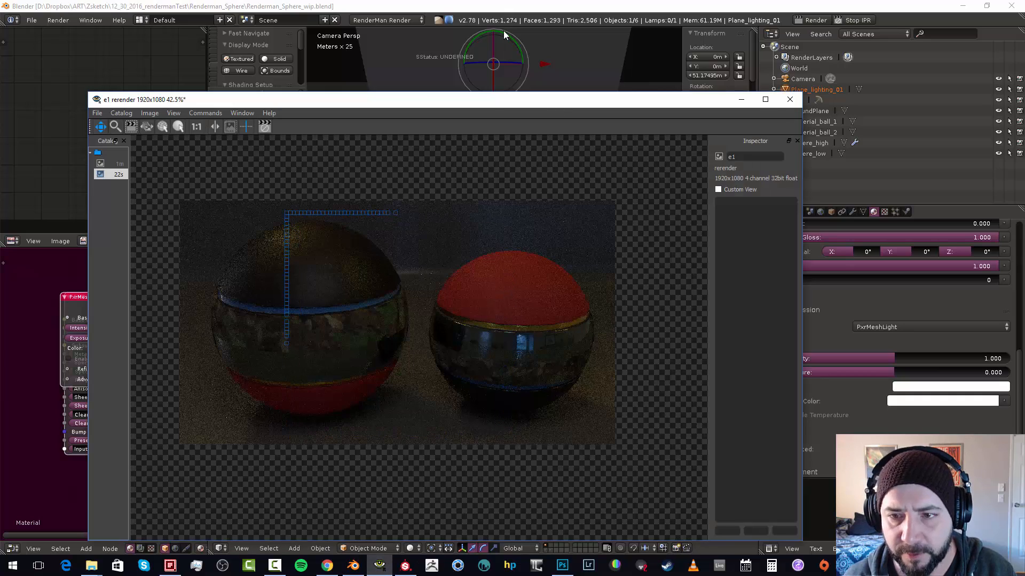
pyautogui.moveTo(490, 108); pyautogui.dragTo(502, 50)
pyautogui.moveTo(568, 37); pyautogui.dragTo(522, 302)
pyautogui.moveTo(523, 307); pyautogui.dragTo(563, 204)
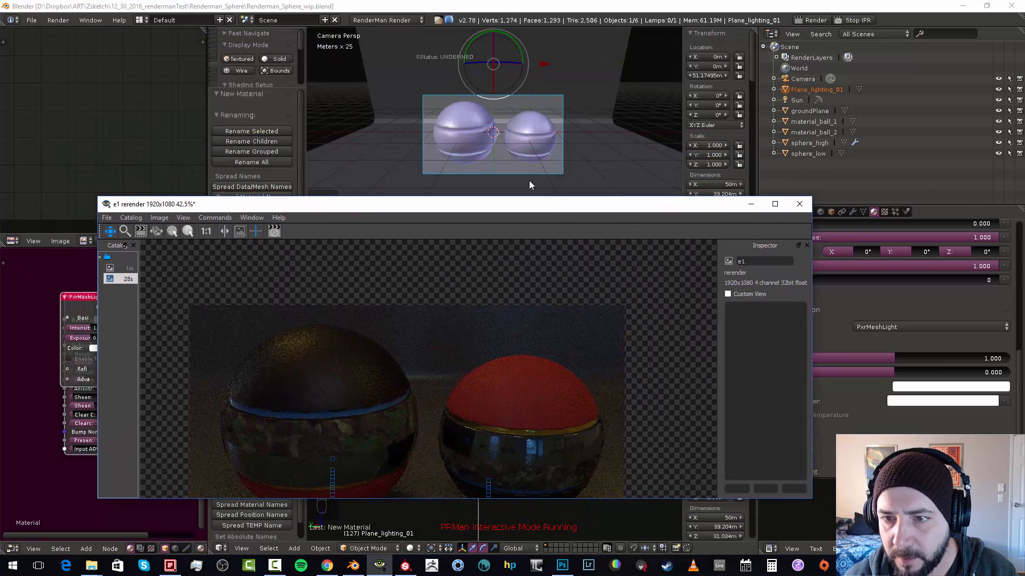
pyautogui.moveTo(530, 179); pyautogui.dragTo(568, 64, button='middle')
pyautogui.scroll(-4, 582, 110)
pyautogui.scroll(-2, 584, 71)
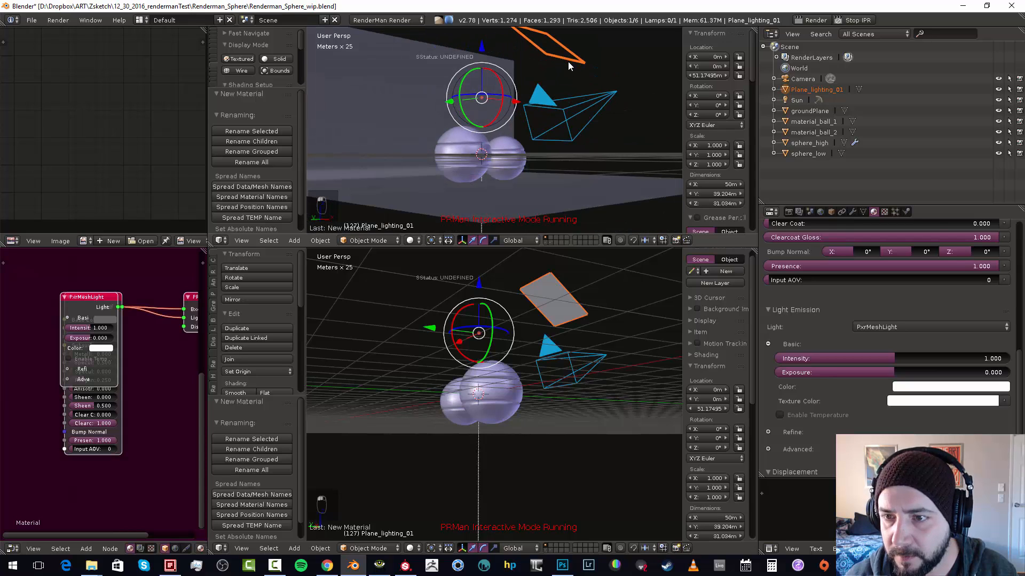
pyautogui.click(379, 565)
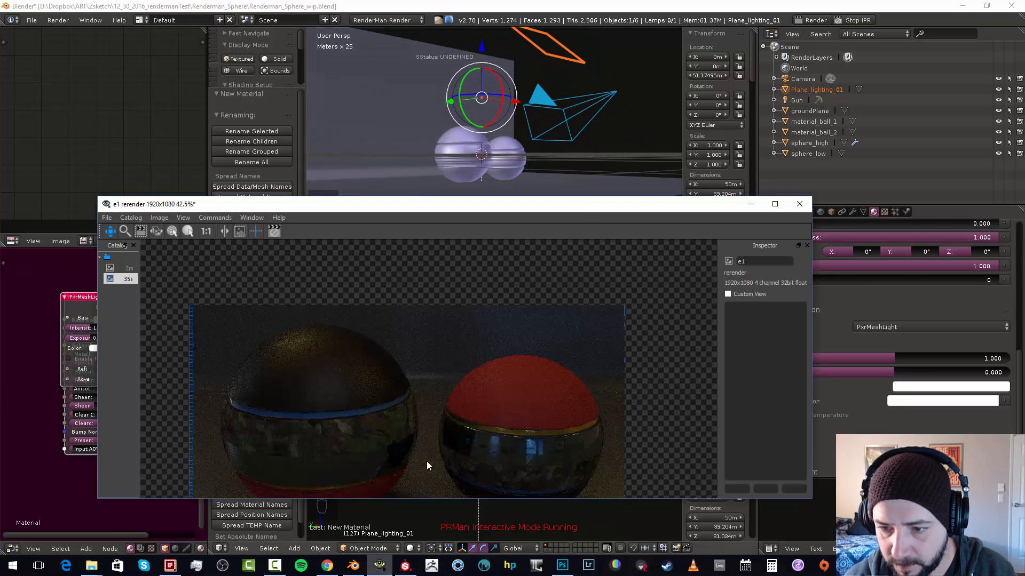
pyautogui.moveTo(572, 211); pyautogui.dragTo(494, 115)
pyautogui.scroll(3, 497, 142)
pyautogui.scroll(-5, 498, 243)
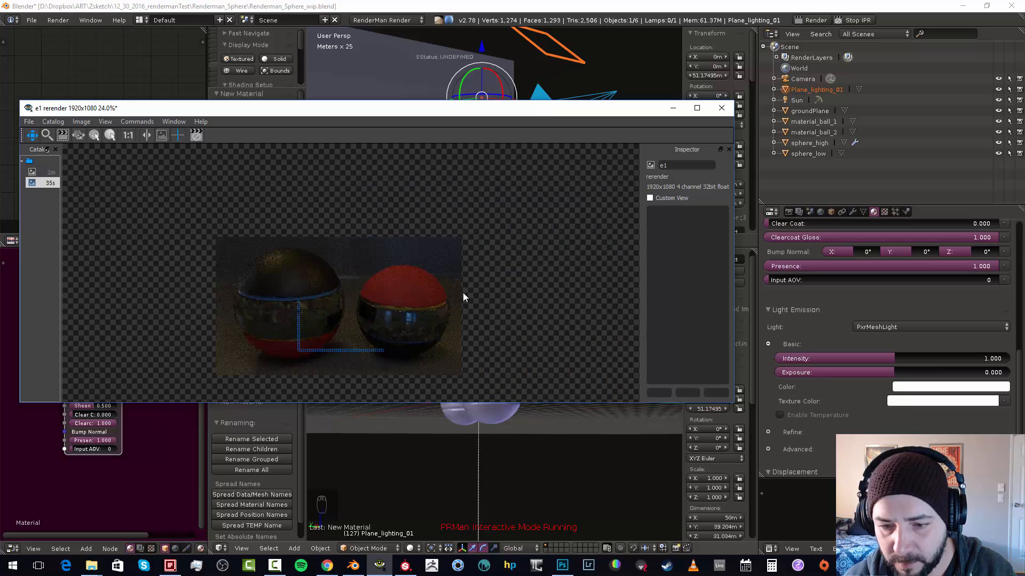
# Set the intensity of the lighting plane's PxrMeshLight to 20
pyautogui.click(967, 358)
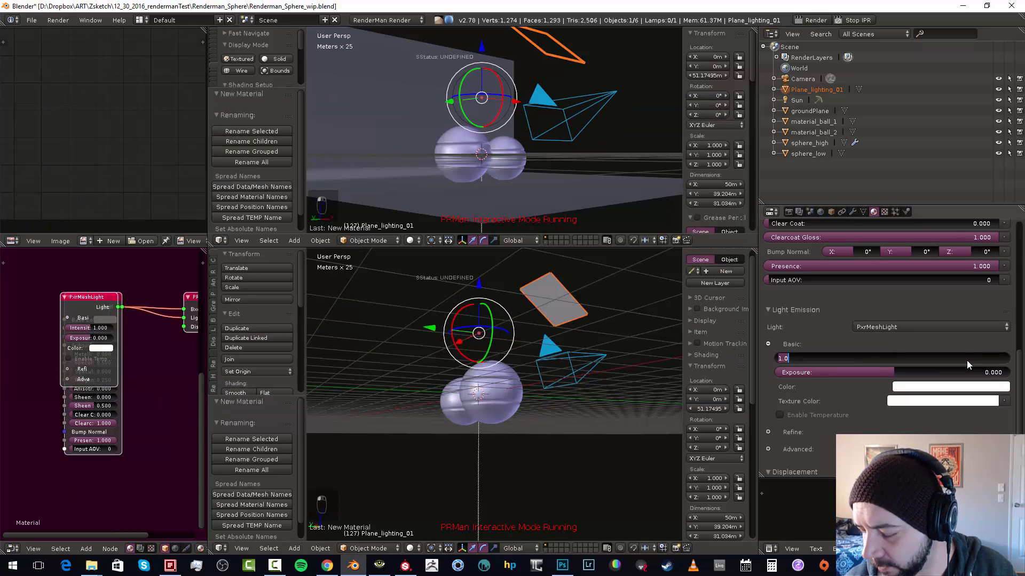
pyautogui.write('20')
pyautogui.press('Return')
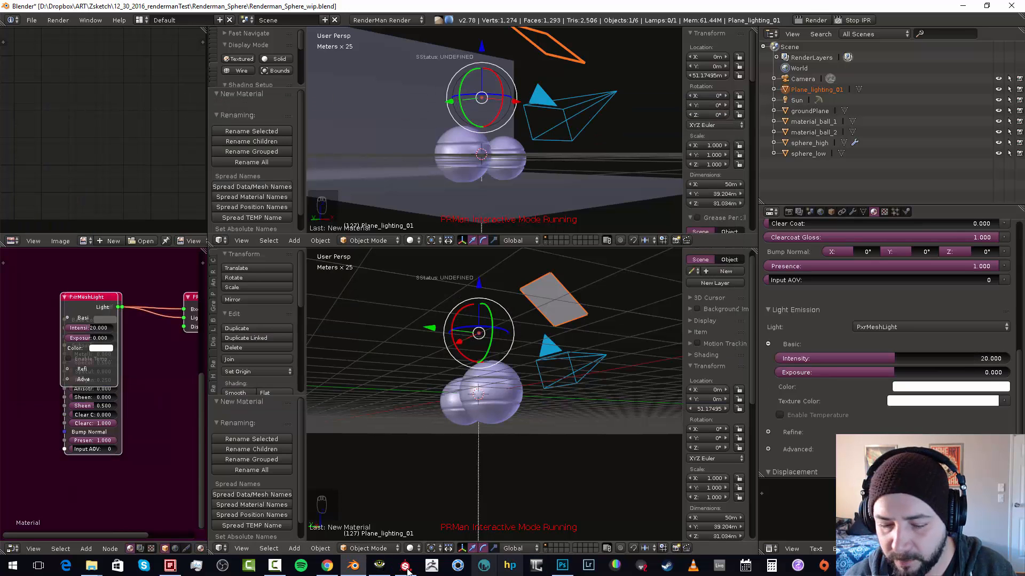
# Inspect the updated IPR render of both balls up close and compare it with the textured ball in Substance Painter
pyautogui.click(379, 566)
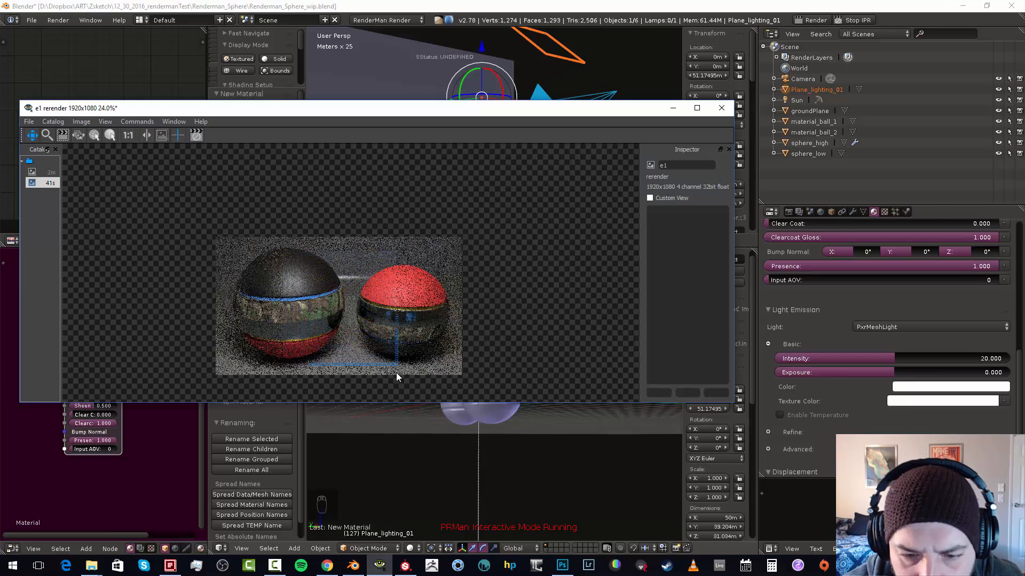
pyautogui.scroll(1, 396, 372)
pyautogui.scroll(1, 390, 337)
pyautogui.moveTo(340, 301); pyautogui.dragTo(382, 229)
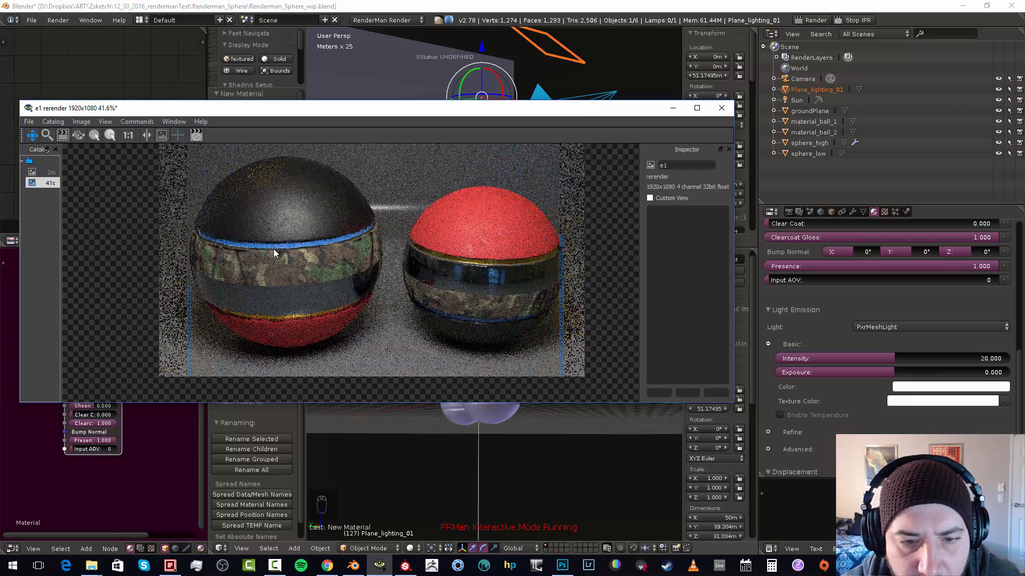
pyautogui.moveTo(317, 277); pyautogui.dragTo(311, 289)
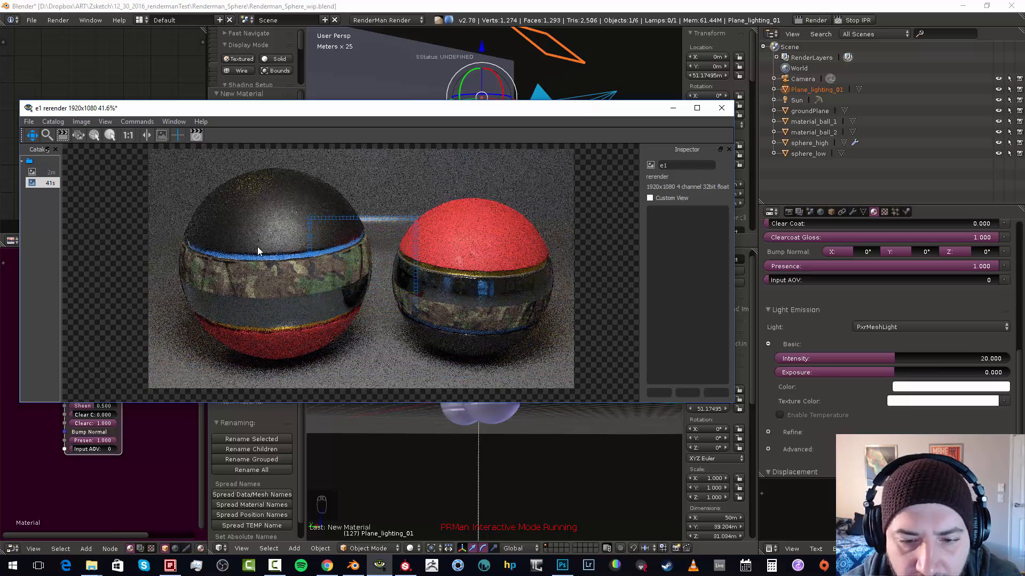
pyautogui.click(405, 565)
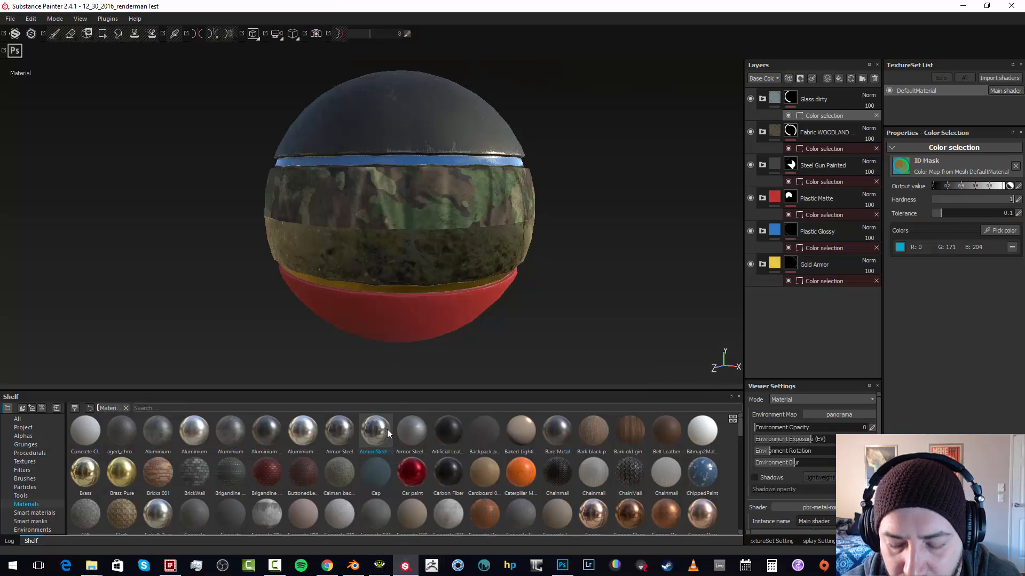
pyautogui.click(384, 569)
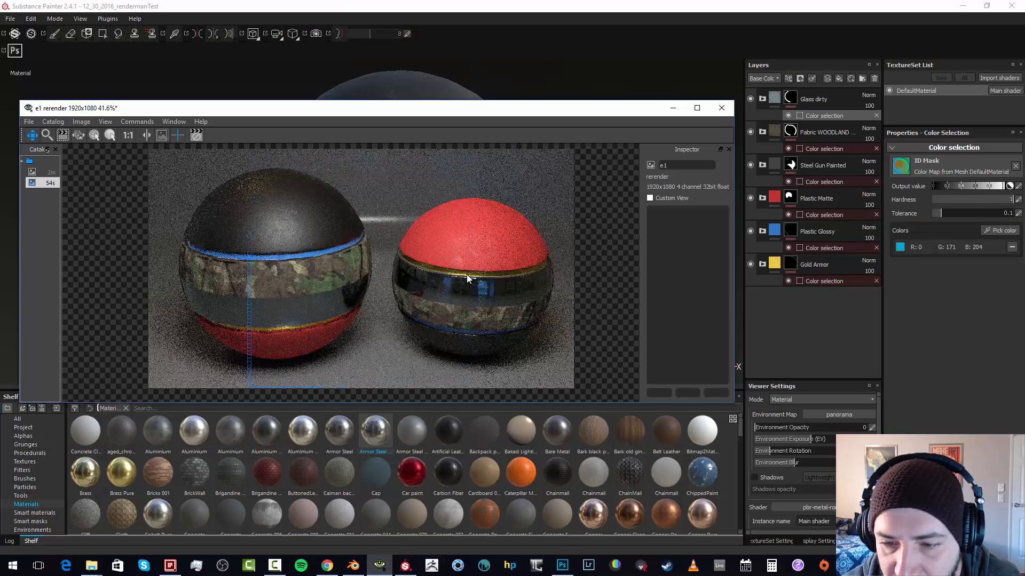
pyautogui.moveTo(479, 108); pyautogui.dragTo(486, 88)
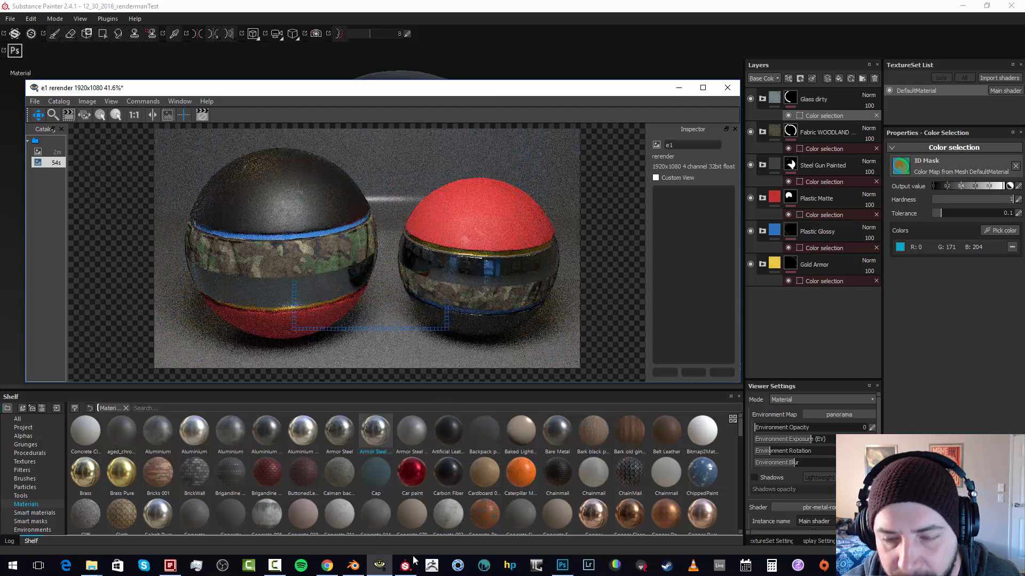
pyautogui.moveTo(623, 91); pyautogui.dragTo(629, 117)
# Switch back to Blender, add a second Sun lamp to the scene and give it a Renderman nodetree
pyautogui.click(353, 566)
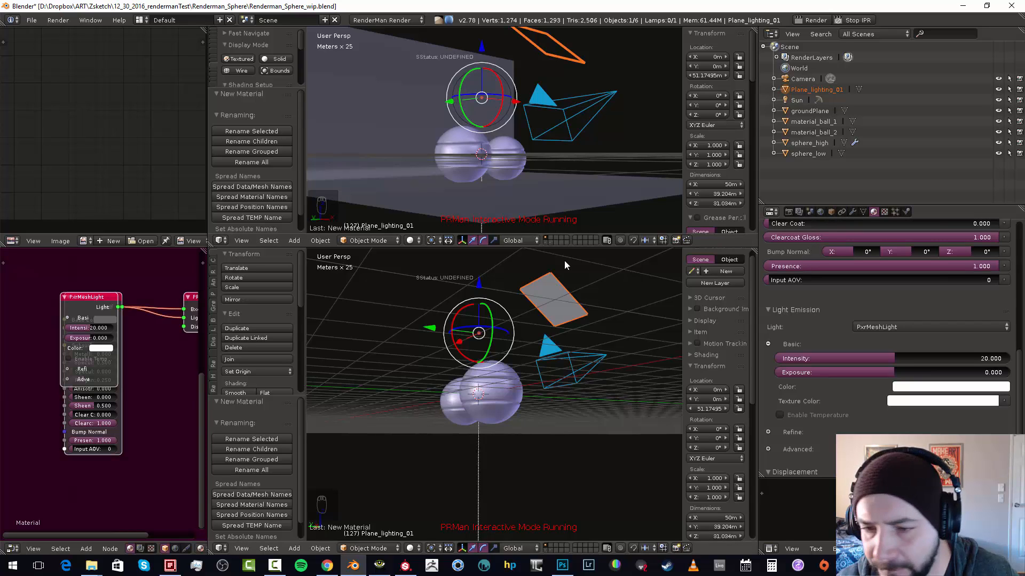
pyautogui.press('space')
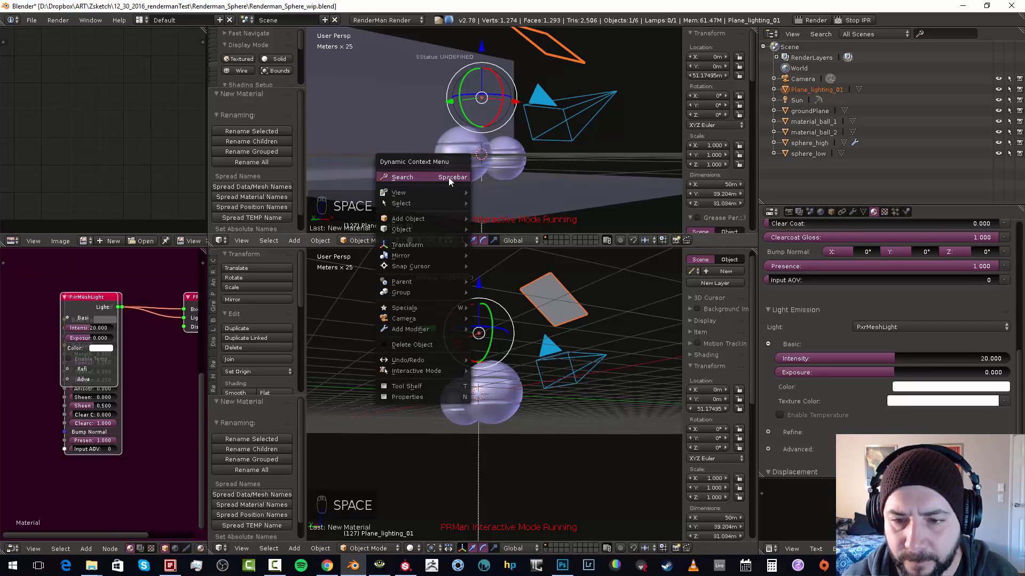
pyautogui.moveTo(430, 219)
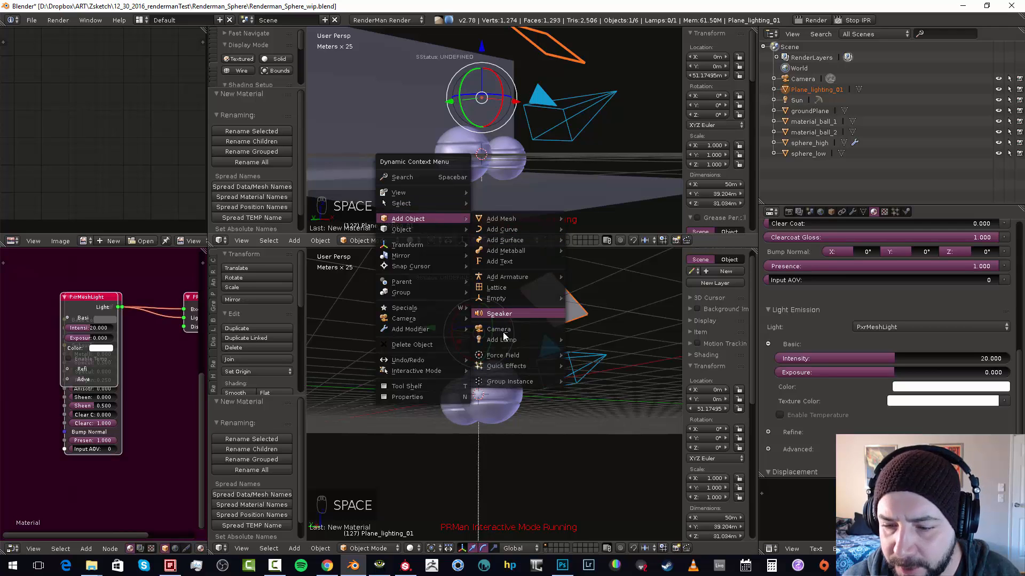
pyautogui.moveTo(505, 340)
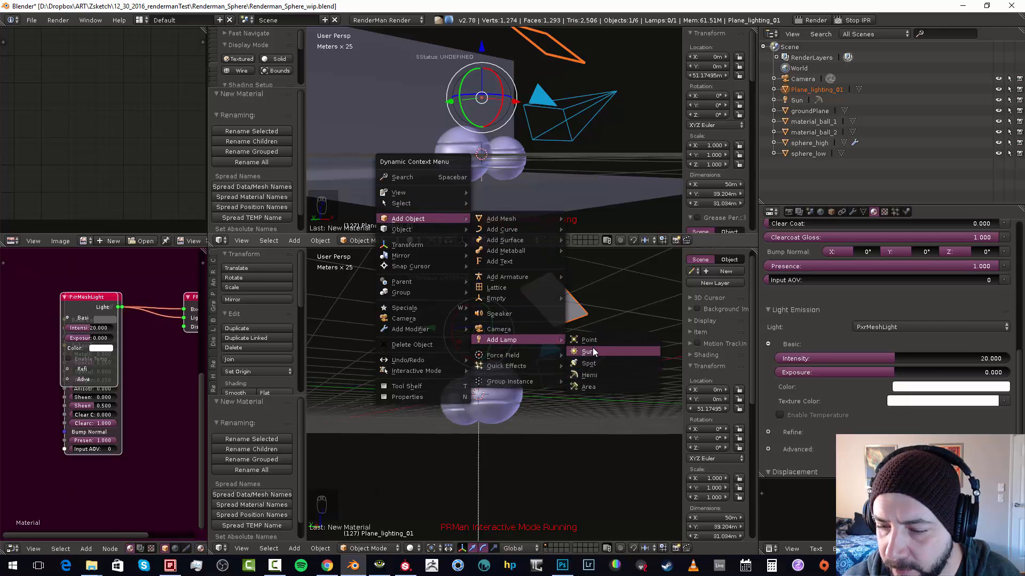
pyautogui.click(591, 351)
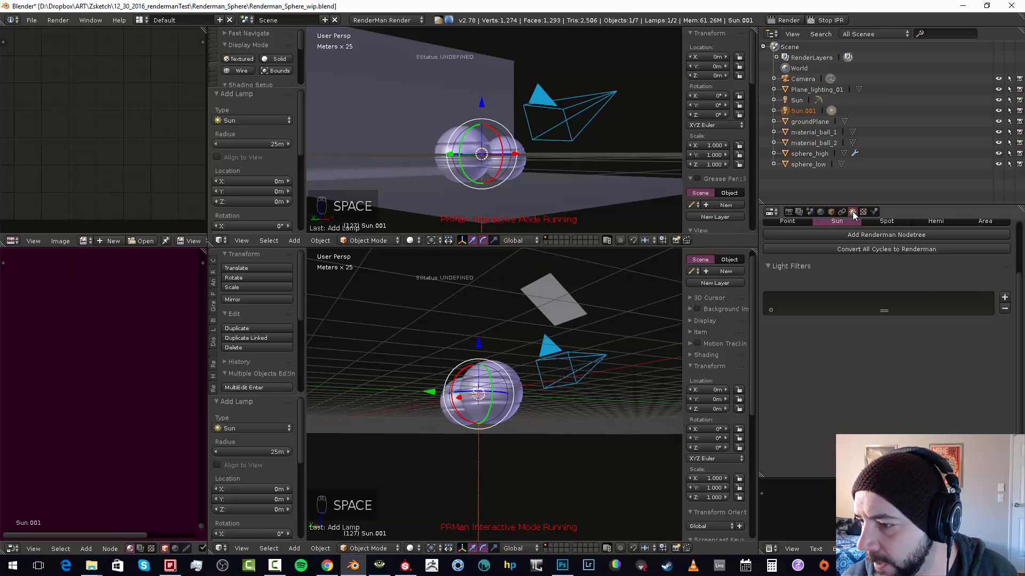
pyautogui.scroll(3, 852, 253)
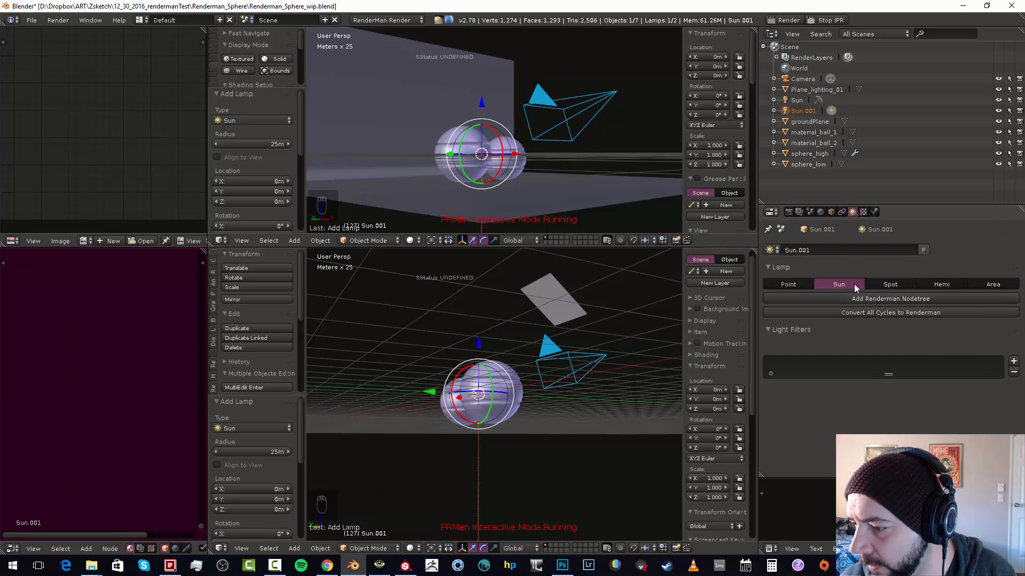
pyautogui.click(845, 300)
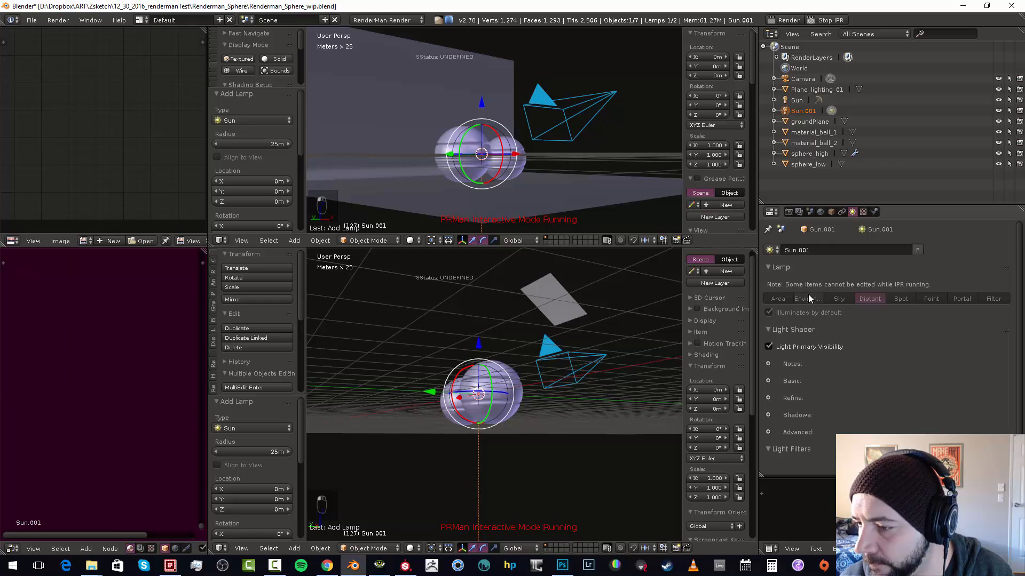
# Stop the IPR and load hdrmaps_com_free_064_Ref.exr from the hdri folder as the color map of the environment Sun lamp
pyautogui.rightClick(479, 460)
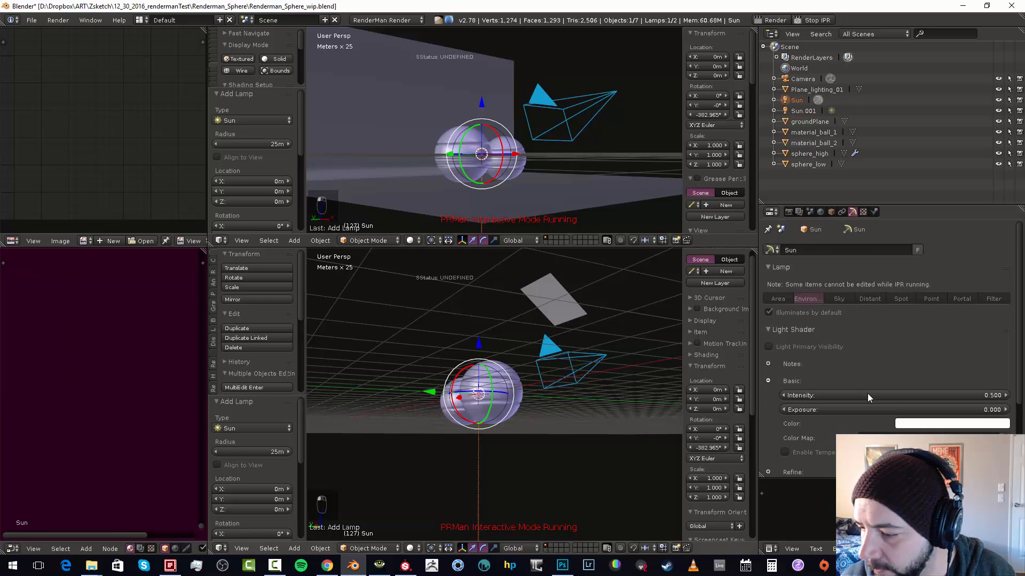
pyautogui.click(811, 20)
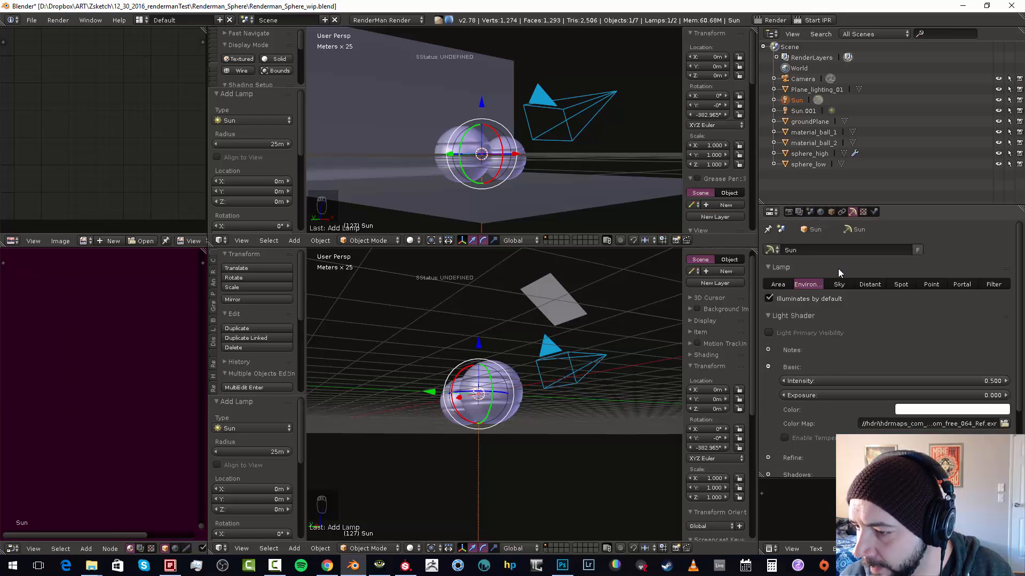
pyautogui.click(1004, 424)
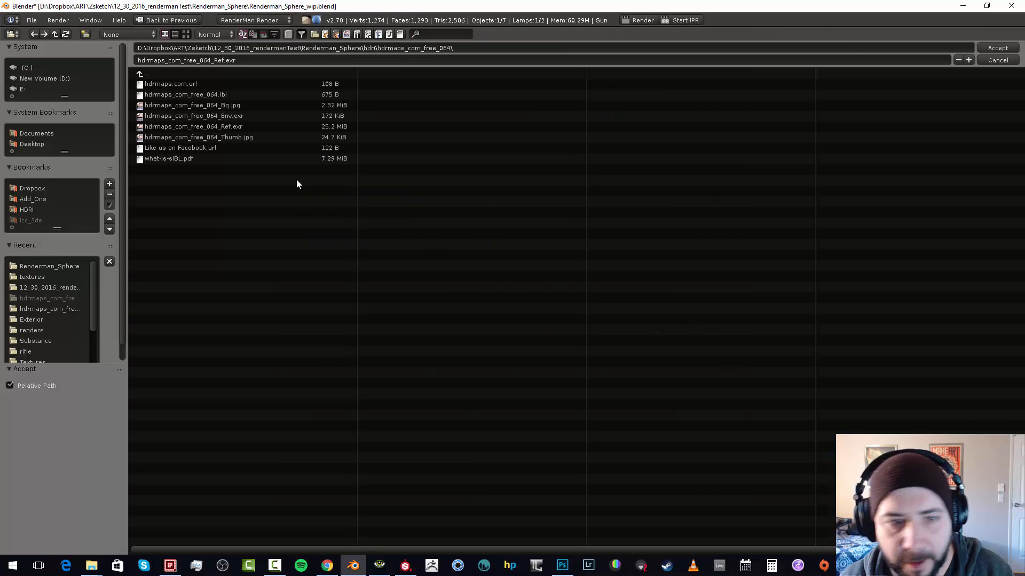
pyautogui.click(154, 75)
pyautogui.click(153, 73)
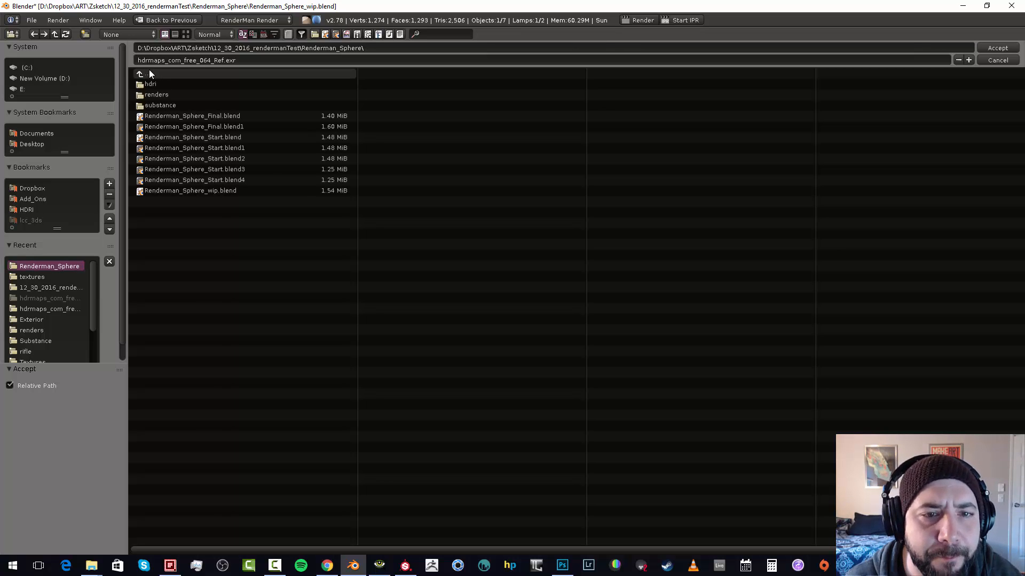
pyautogui.click(149, 72)
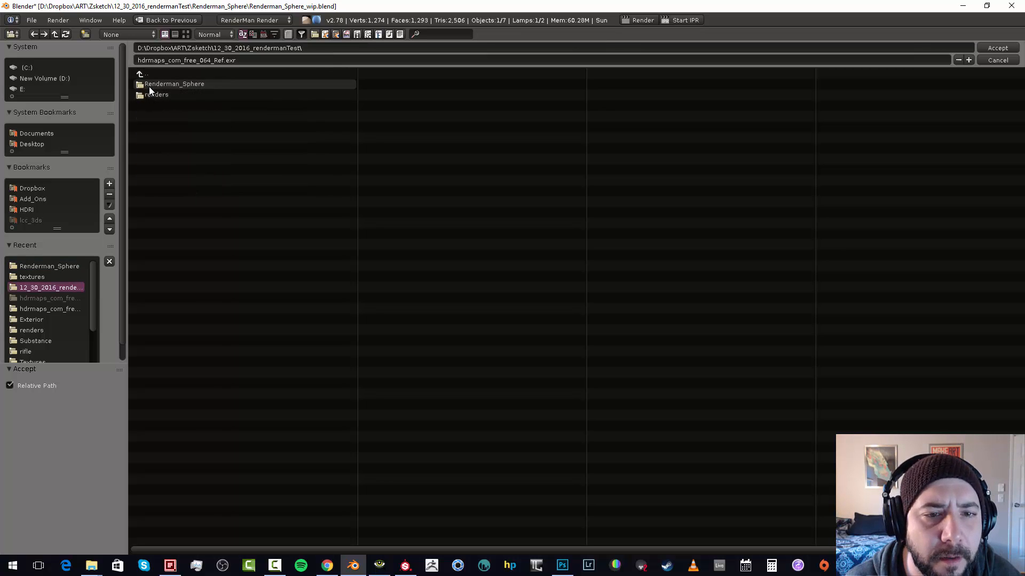
pyautogui.click(149, 85)
pyautogui.click(150, 86)
pyautogui.click(150, 86)
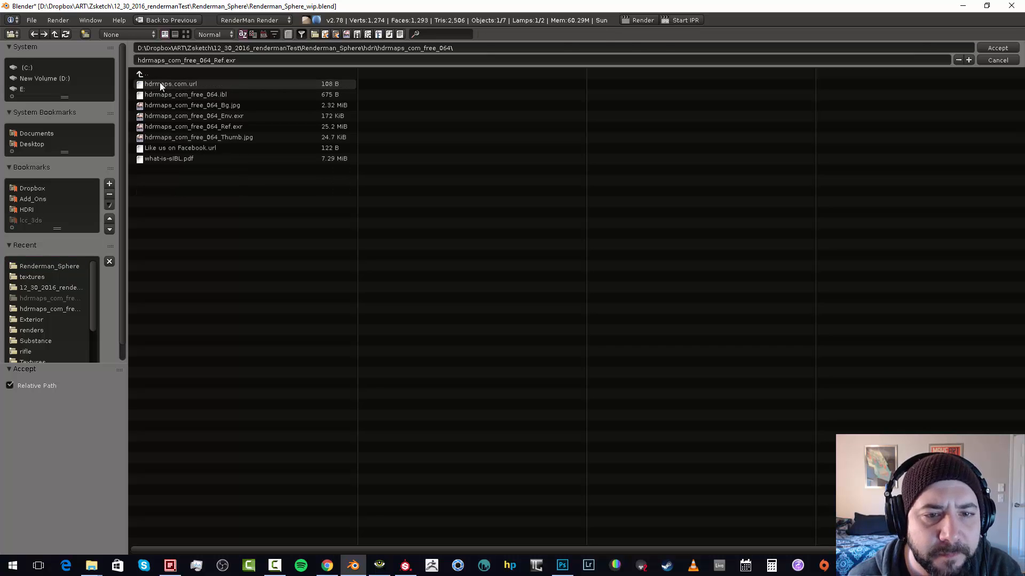
pyautogui.doubleClick(176, 127)
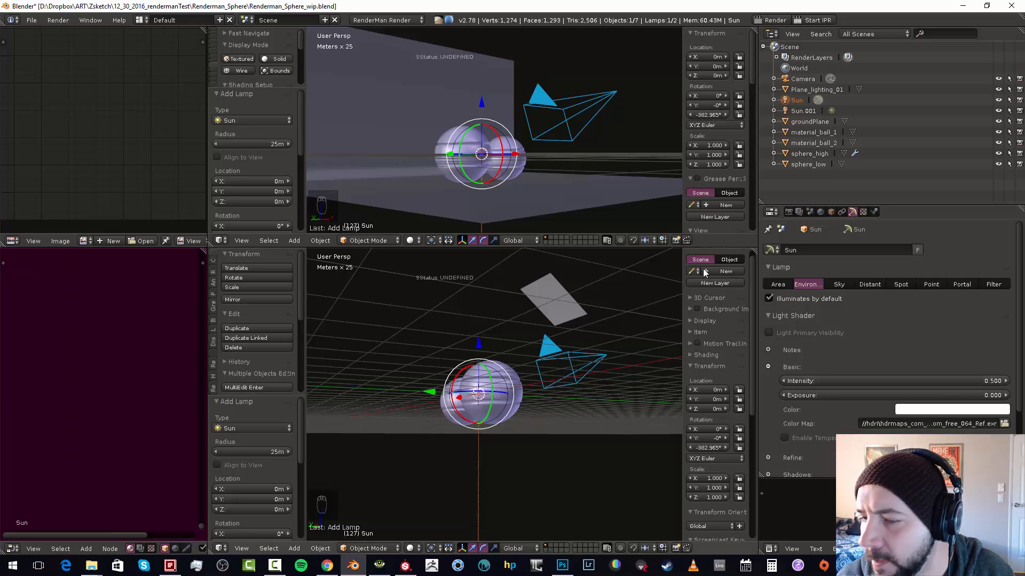
# Start the IPR with the environment light and inspect both whole balls in the render viewer
pyautogui.click(824, 21)
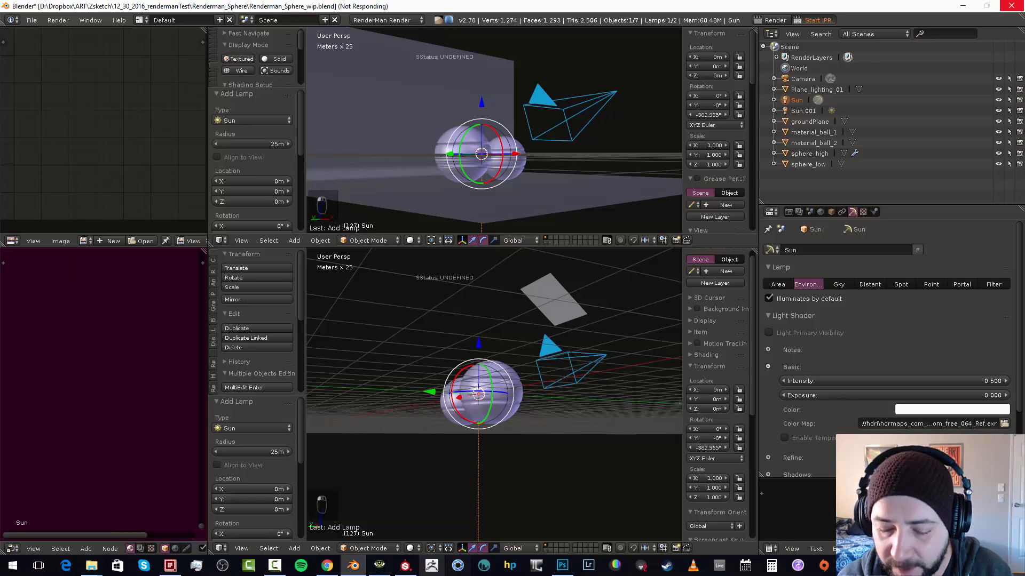
pyautogui.click(382, 567)
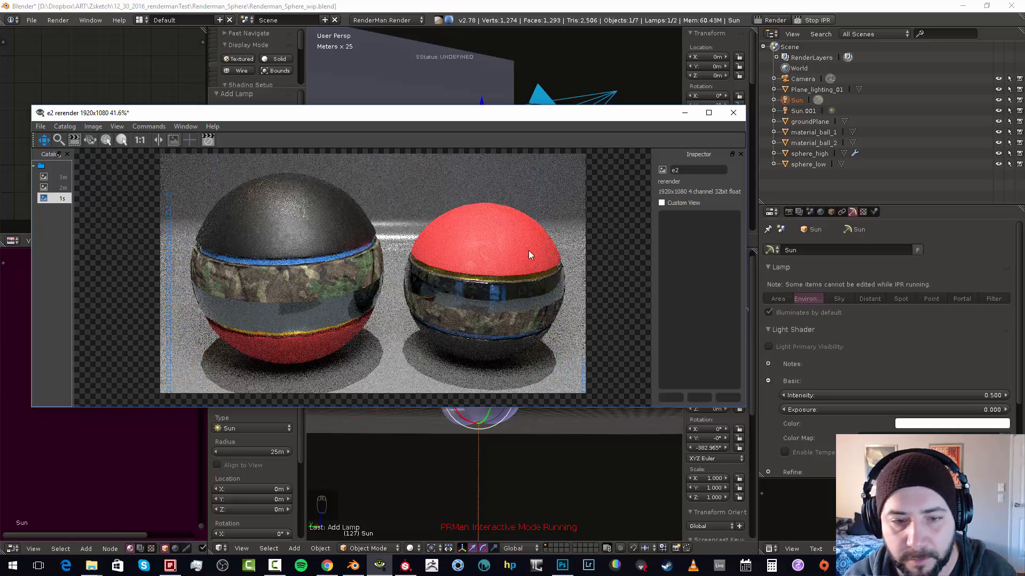
pyautogui.scroll(-1, 528, 256)
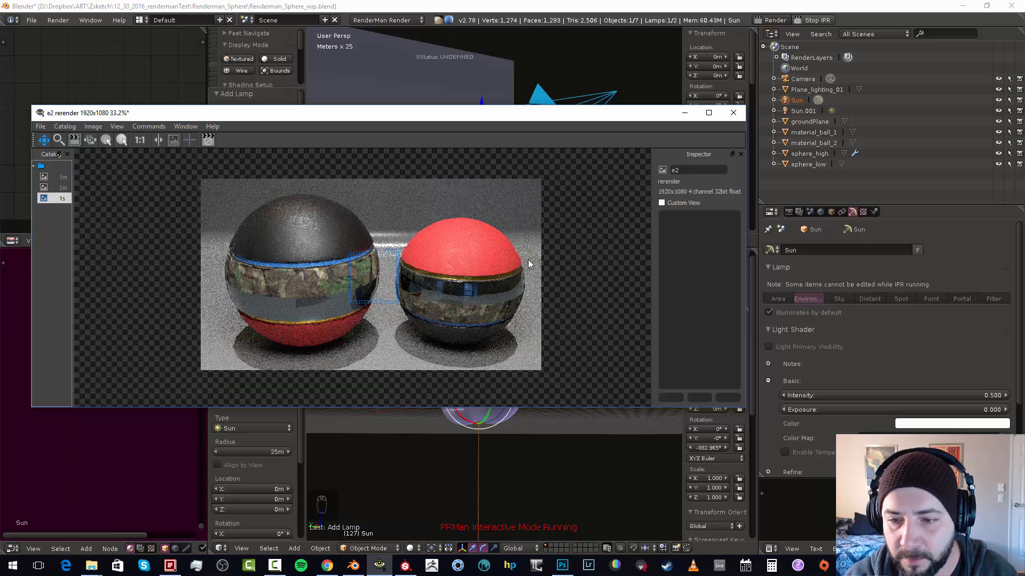
# Return to Blender and apply the FinalDenoisePreset to the RenderMan sampling settings
pyautogui.click(788, 212)
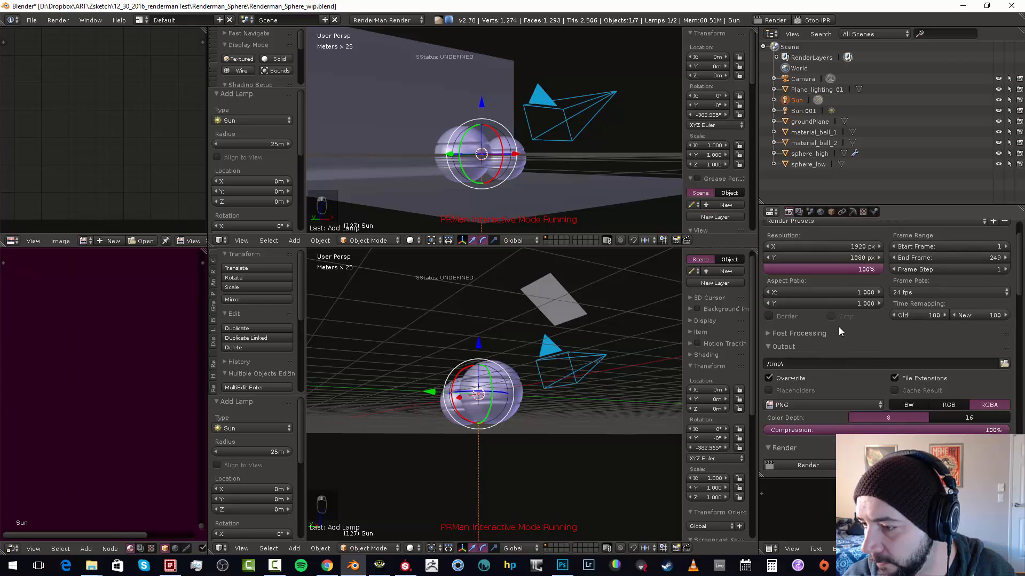
pyautogui.scroll(-1, 838, 327)
pyautogui.click(864, 242)
pyautogui.scroll(-10, 828, 347)
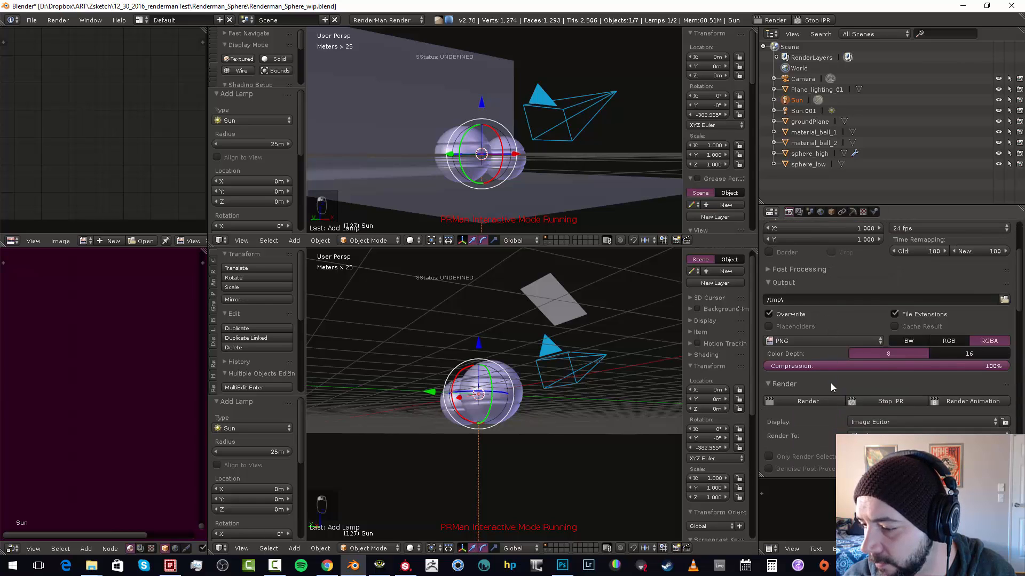
pyautogui.scroll(-2, 849, 391)
pyautogui.click(844, 345)
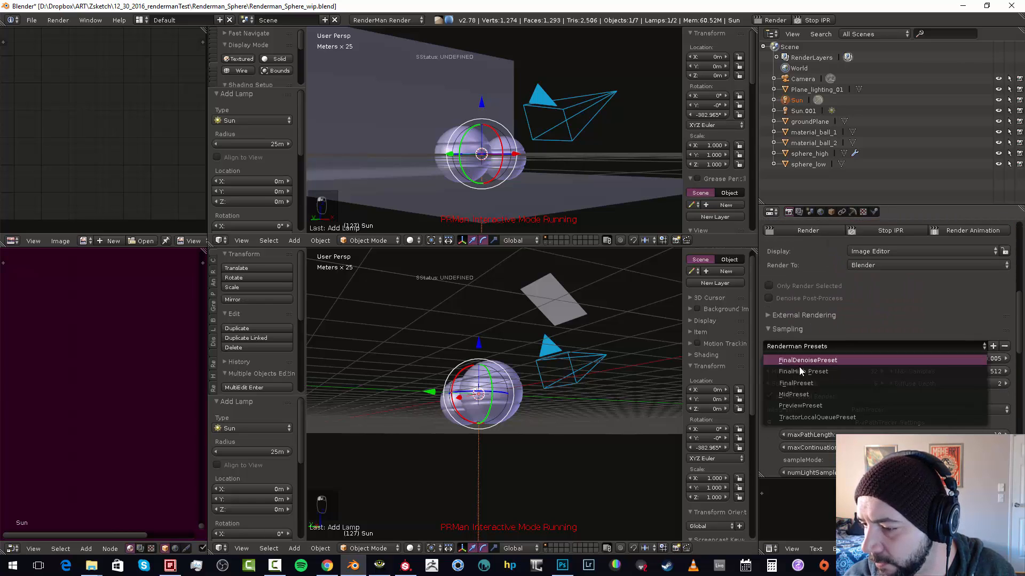
pyautogui.click(809, 361)
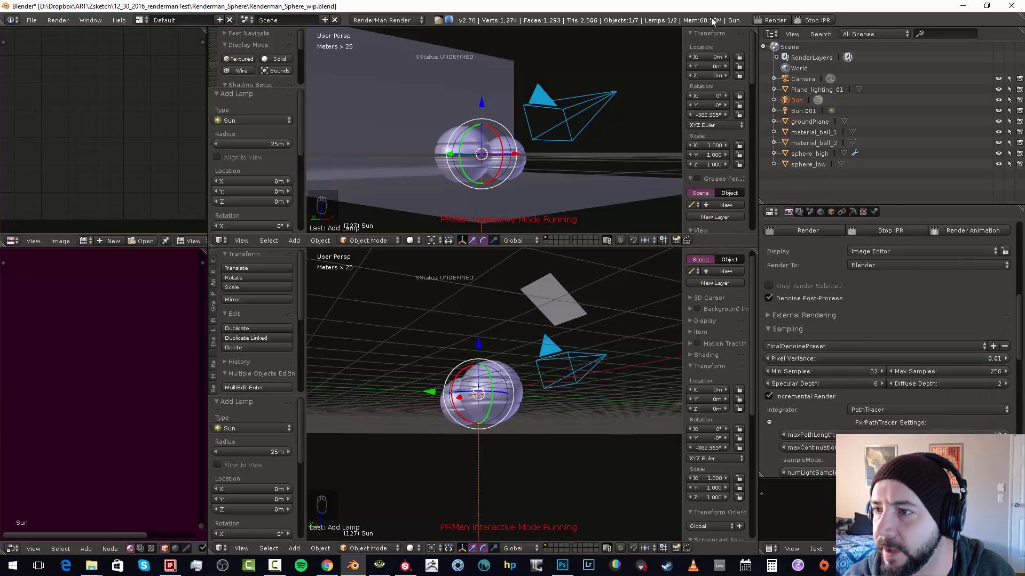
# Restart the IPR with the new sampling preset and bring up the render viewer
pyautogui.click(814, 20)
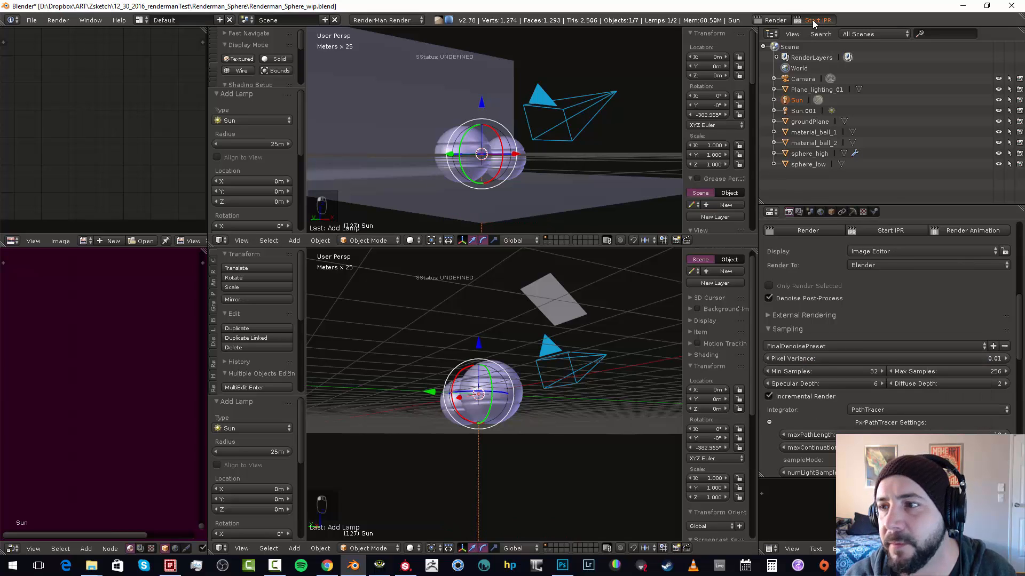
pyautogui.click(813, 20)
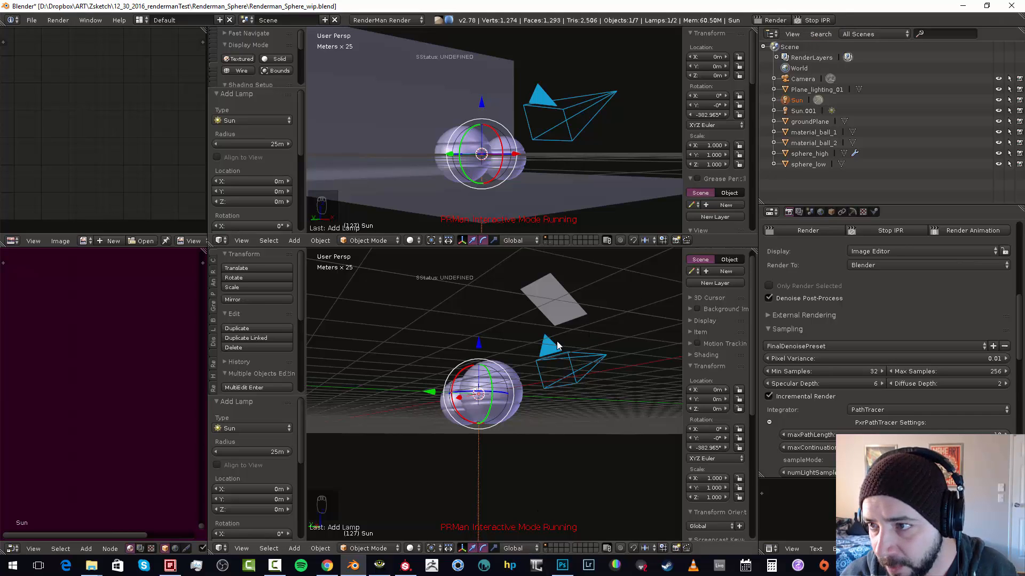
pyautogui.click(380, 565)
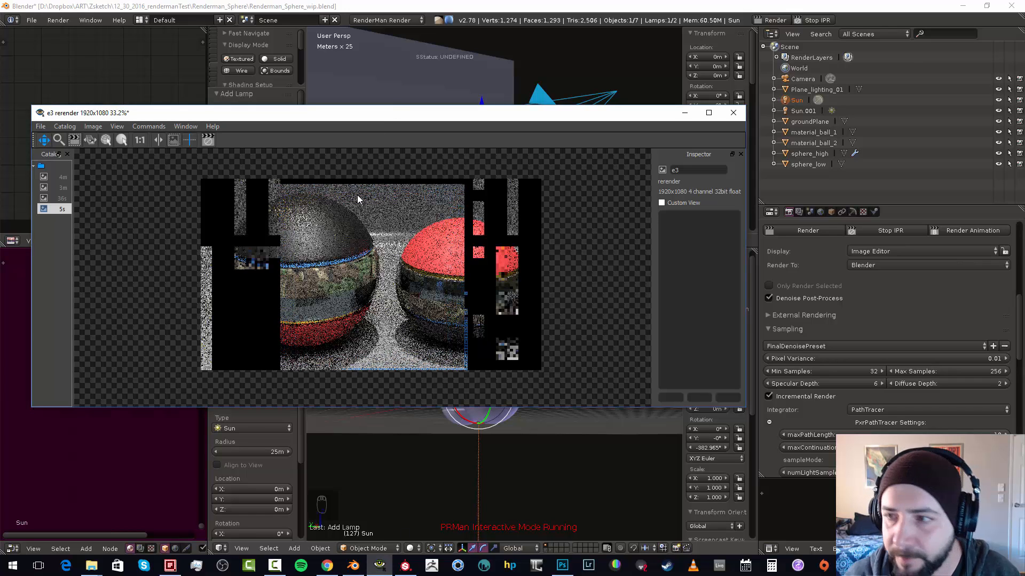